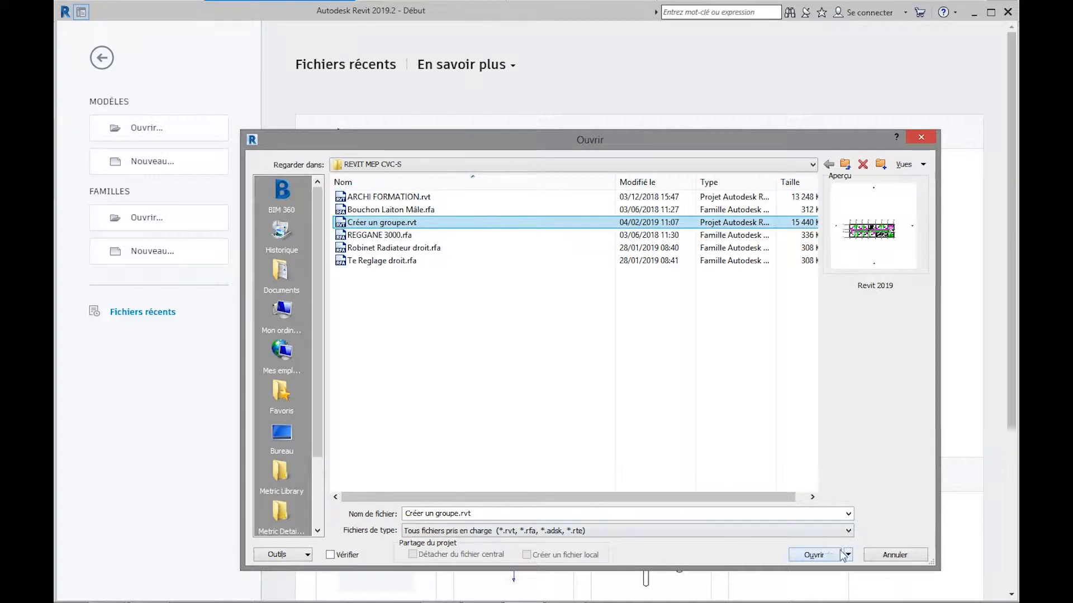
Step: Open the project Créer un groupe.rvt and widen the project browser to show the full view names
click(814, 555)
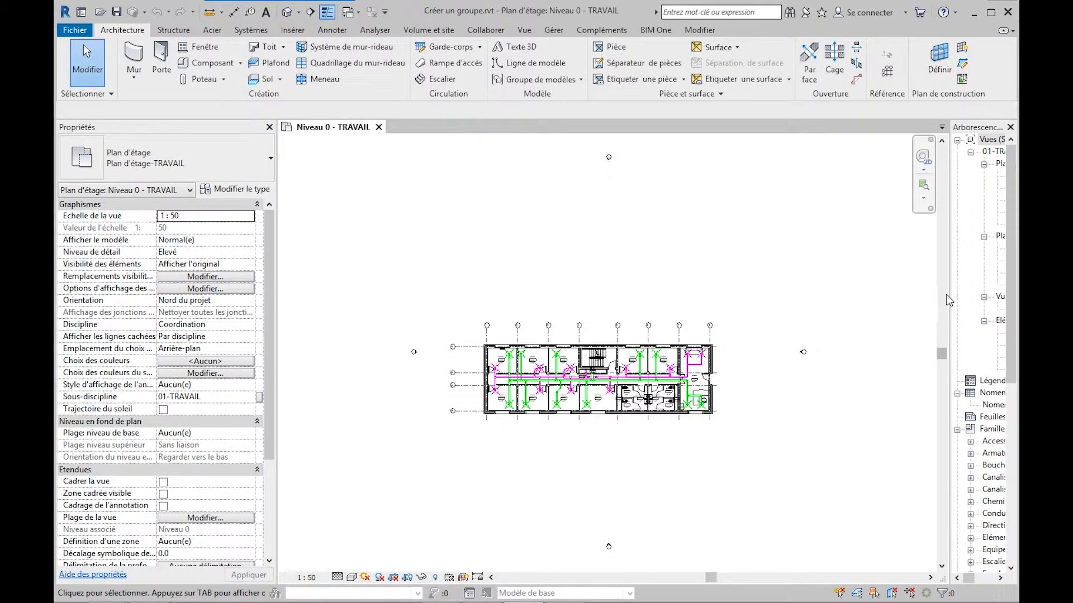
drag(888, 298, 847, 310)
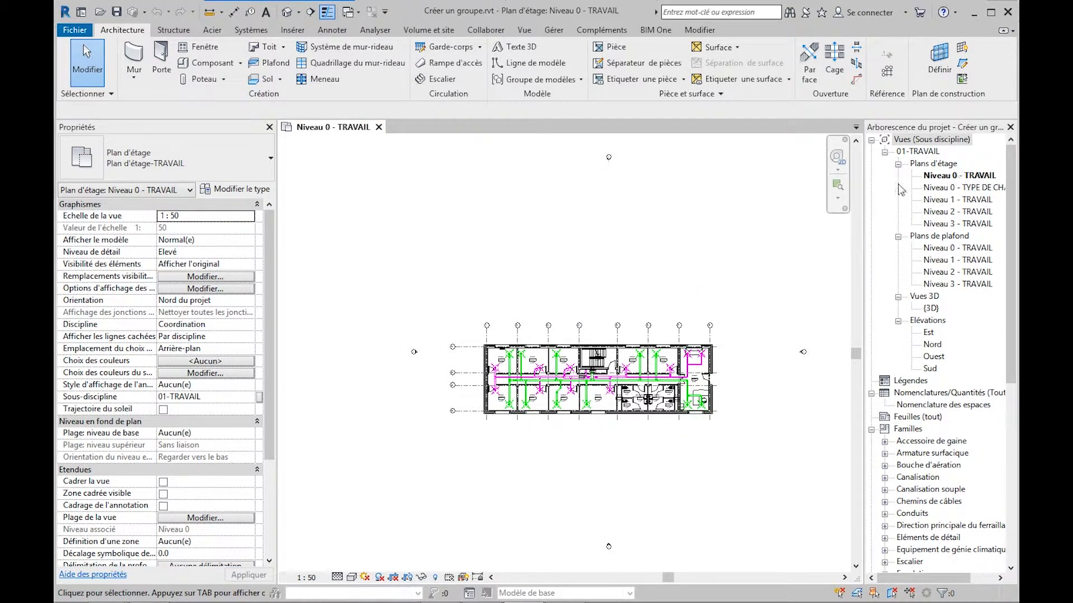
Step: Draw a section line just in front of the radiator in Bureau 00-008, looking towards the window wall, and open its view
scroll(508, 353, up, 8)
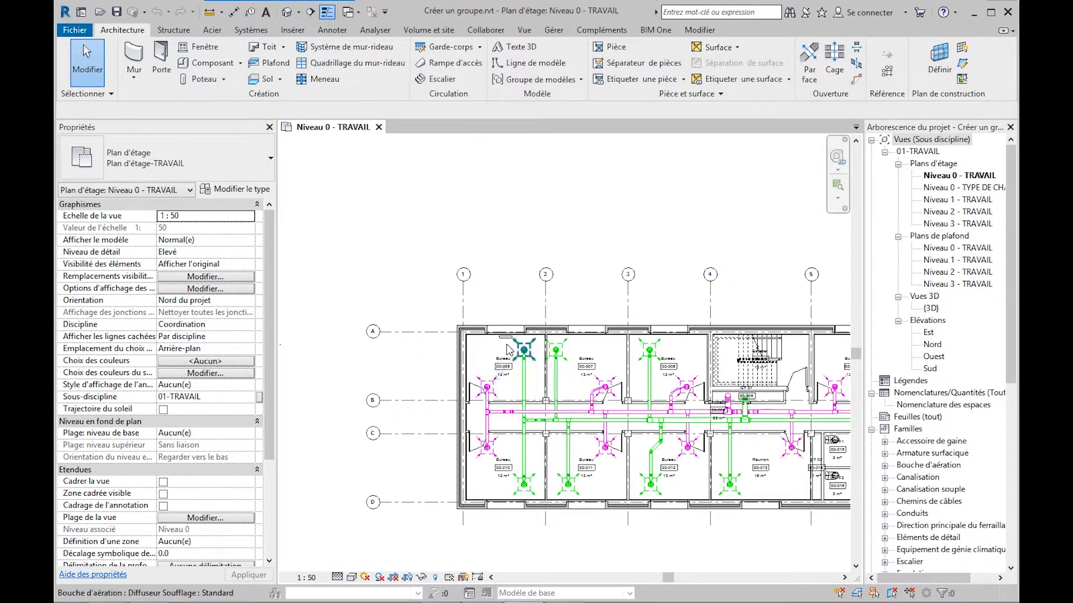
scroll(488, 344, up, 3)
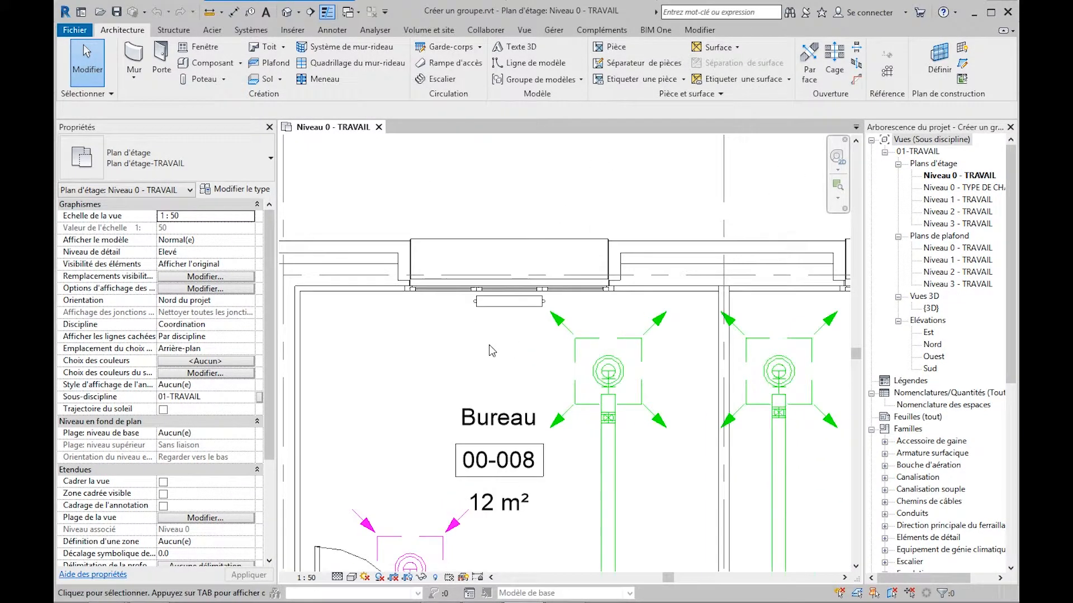
mouse_move(479, 356)
middle_down()
mouse_move(501, 392)
mouse_move(500, 440)
middle_up()
click(311, 13)
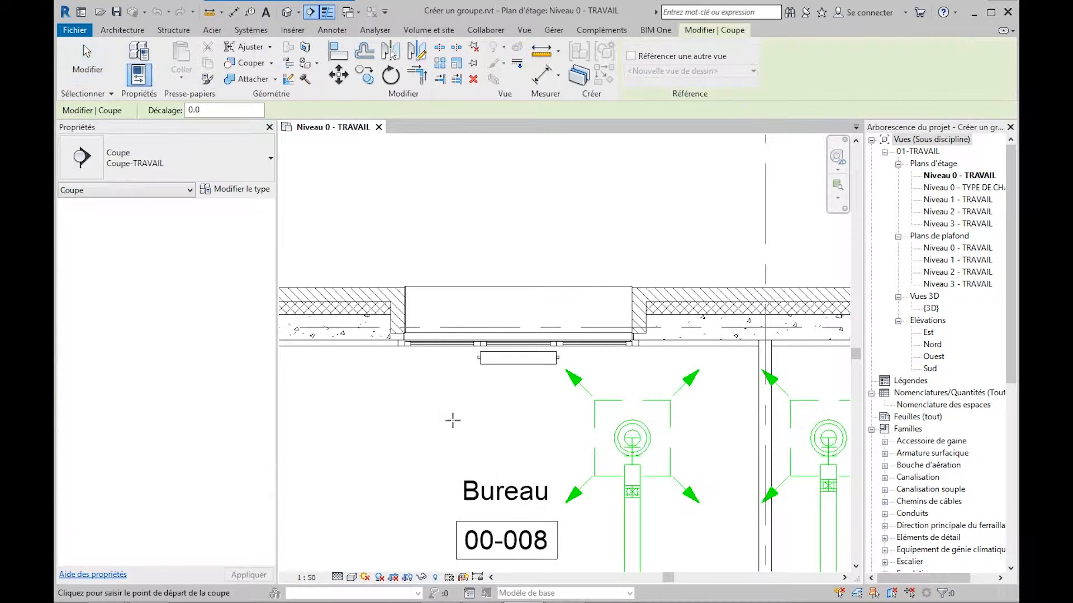
click(345, 381)
click(662, 382)
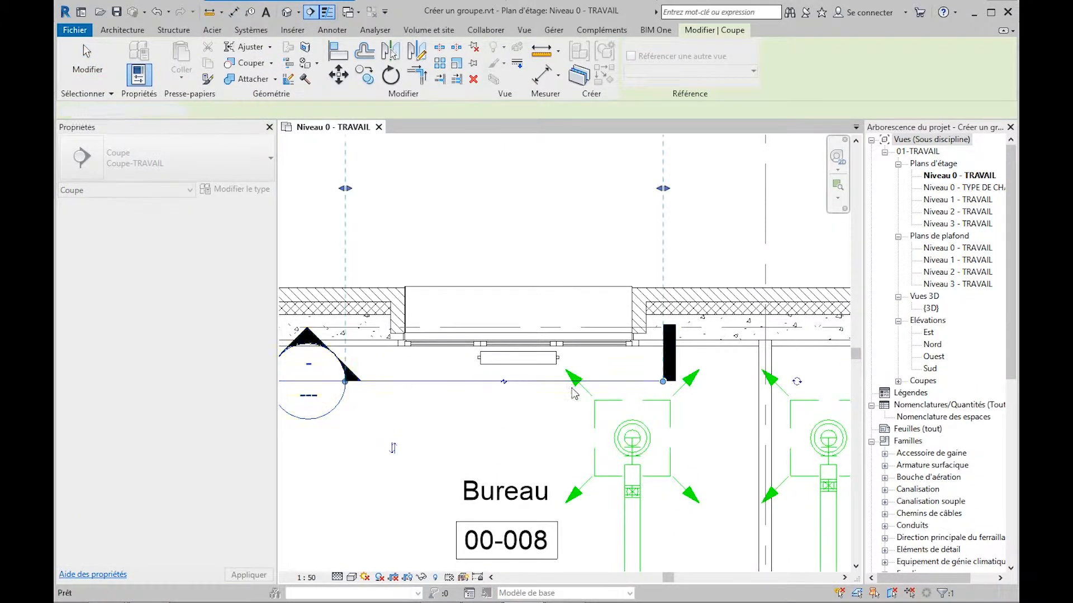
key(Escape)
right_click(469, 382)
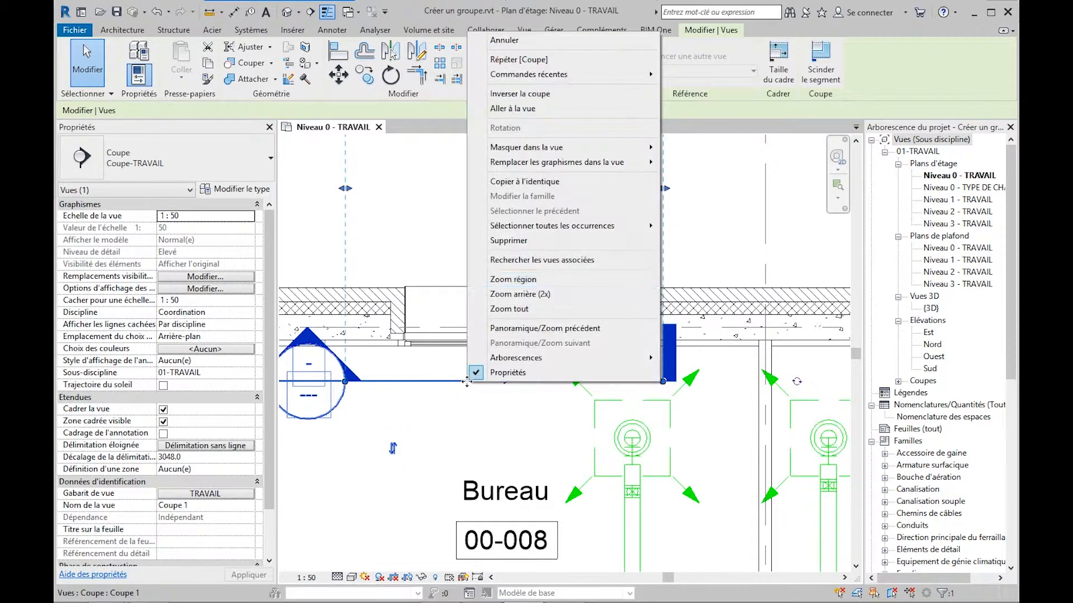
click(513, 109)
Step: Draw a short horizontal 15 mm Chauffage aller pipe from the radiator's upper-right connector
scroll(538, 537, up, 8)
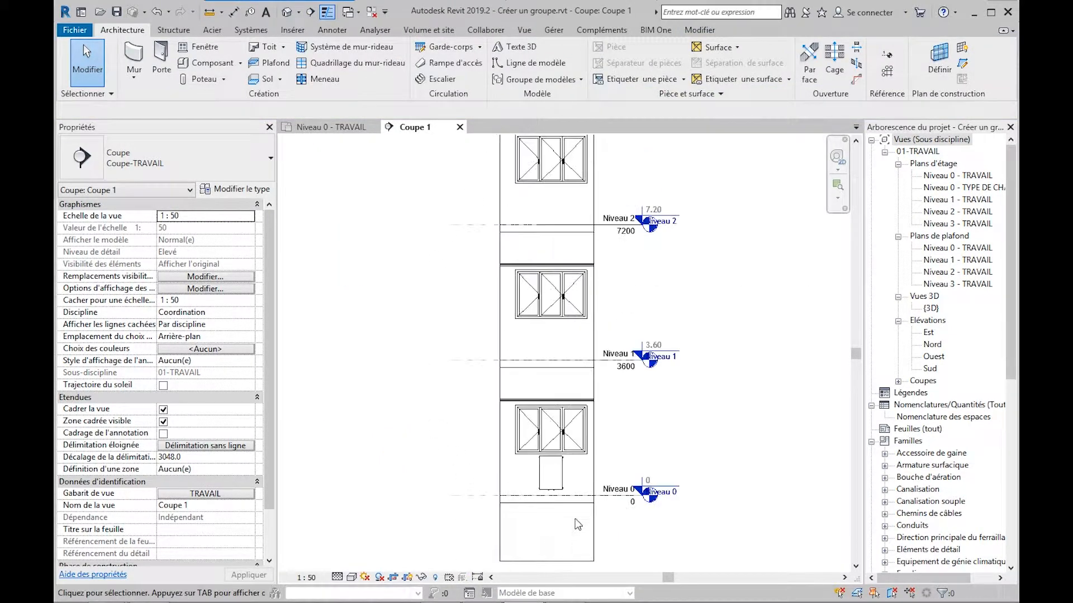
click(489, 391)
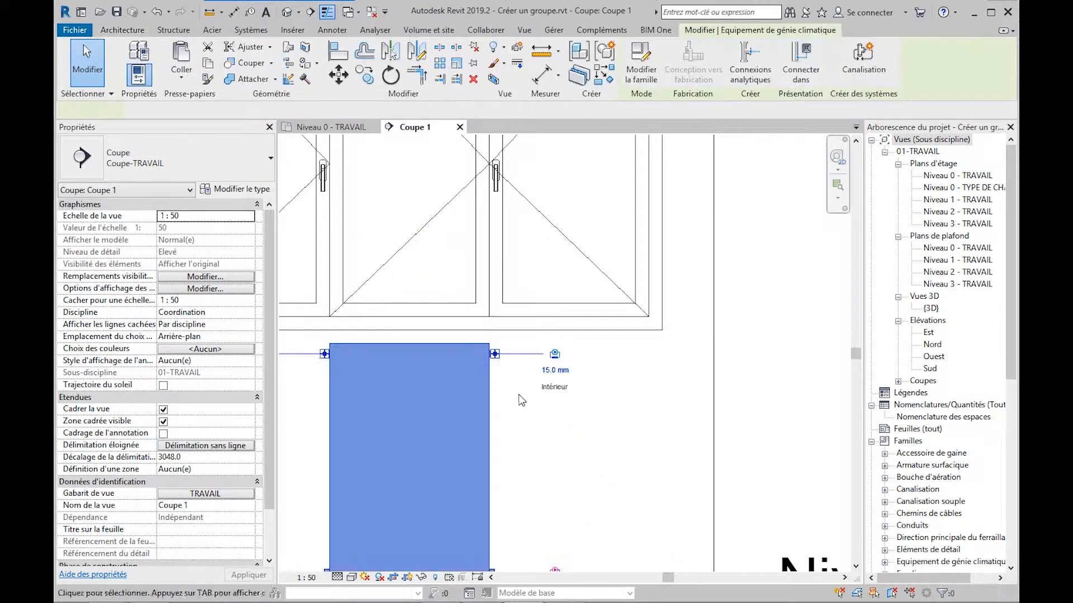
click(555, 357)
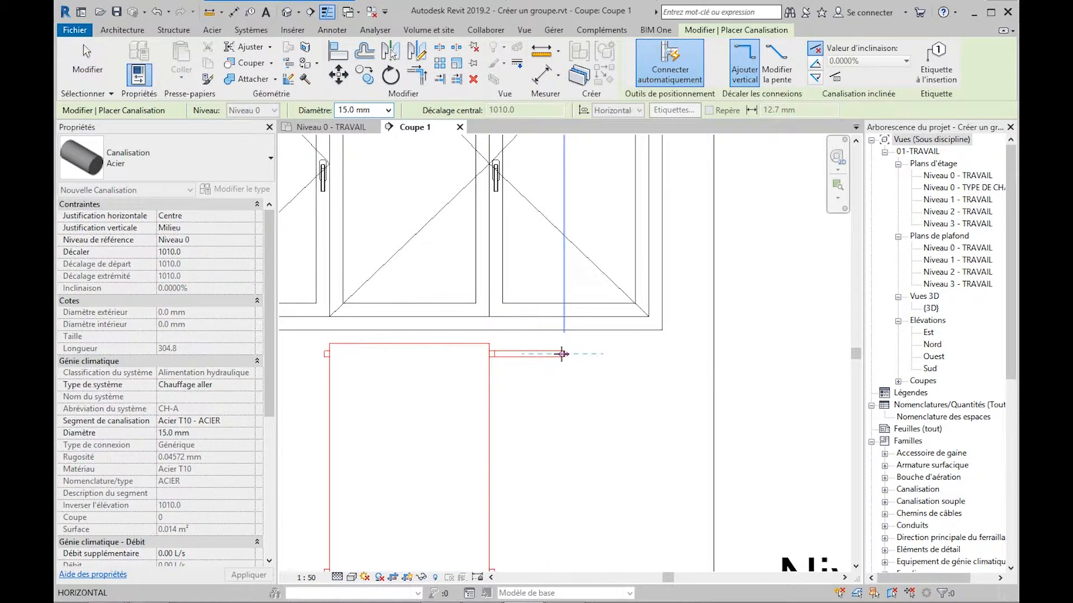
key(Escape)
key(Escape)
Step: Draw a horizontal 15 mm Chauffage retour pipe from the radiator's lower-right connector, ending in line with the supply pipe
middle_drag(558, 503, 510, 431)
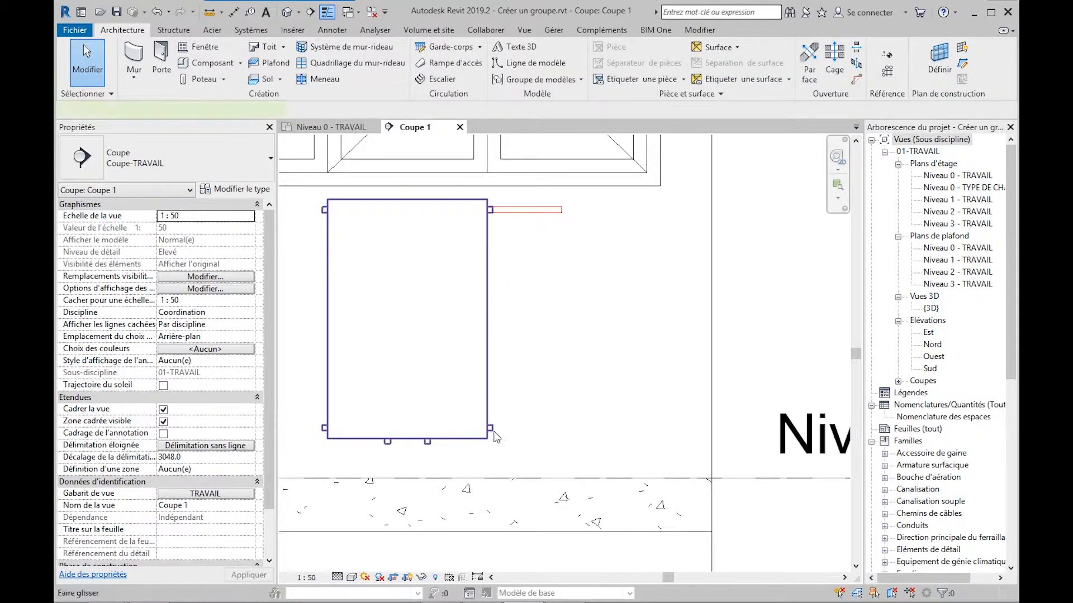
click(536, 431)
click(552, 429)
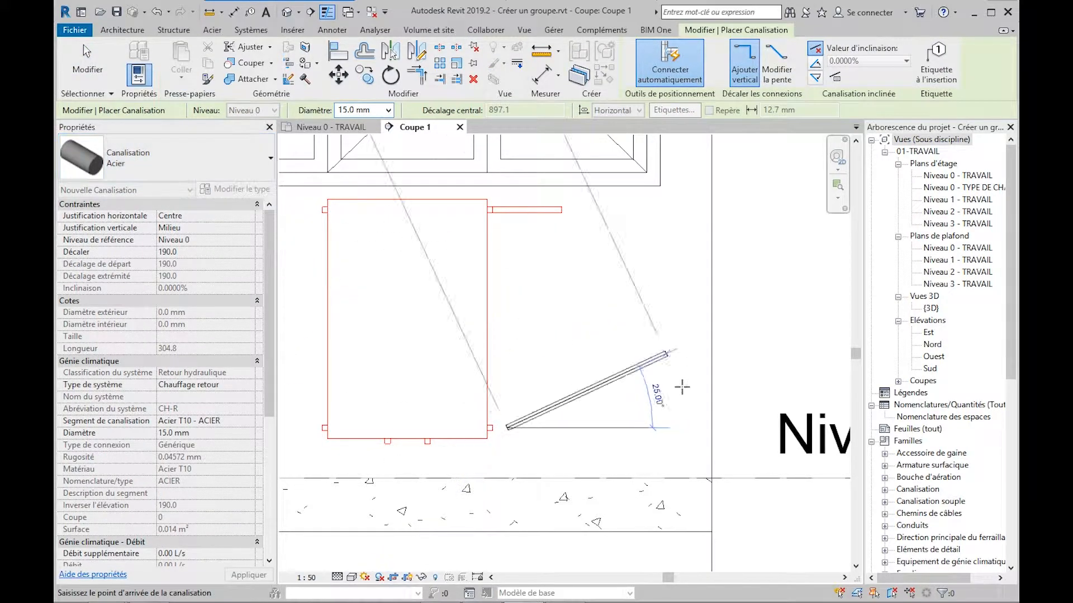
click(562, 427)
key(Escape)
key(Escape)
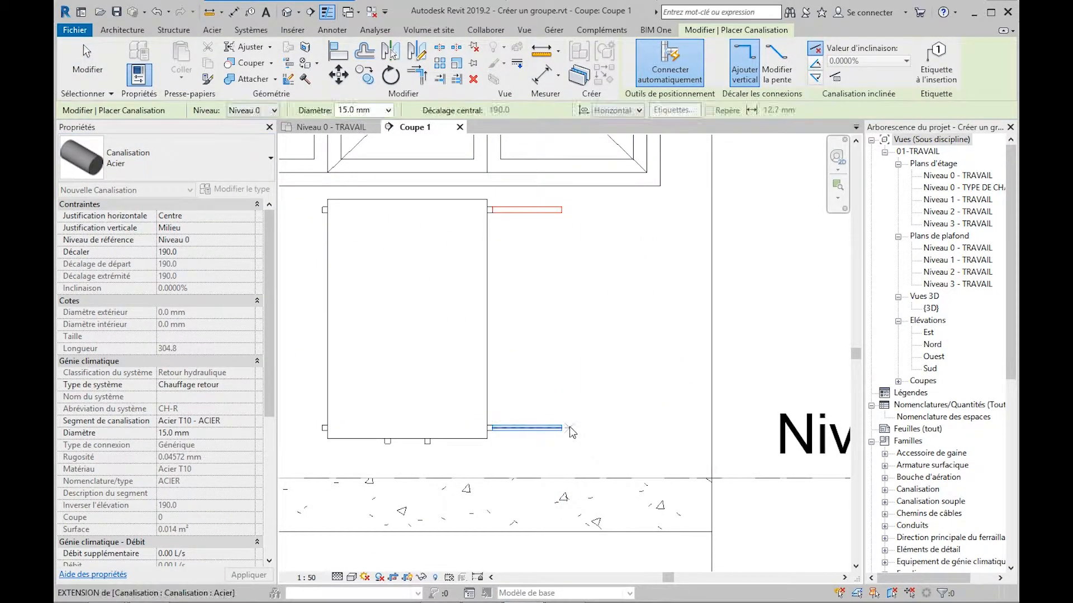
Step: Load the pipe fitting family Bouchon Laiton Mâle.rfa into the project
middle_drag(505, 356, 622, 401)
scroll(623, 401, down, 1)
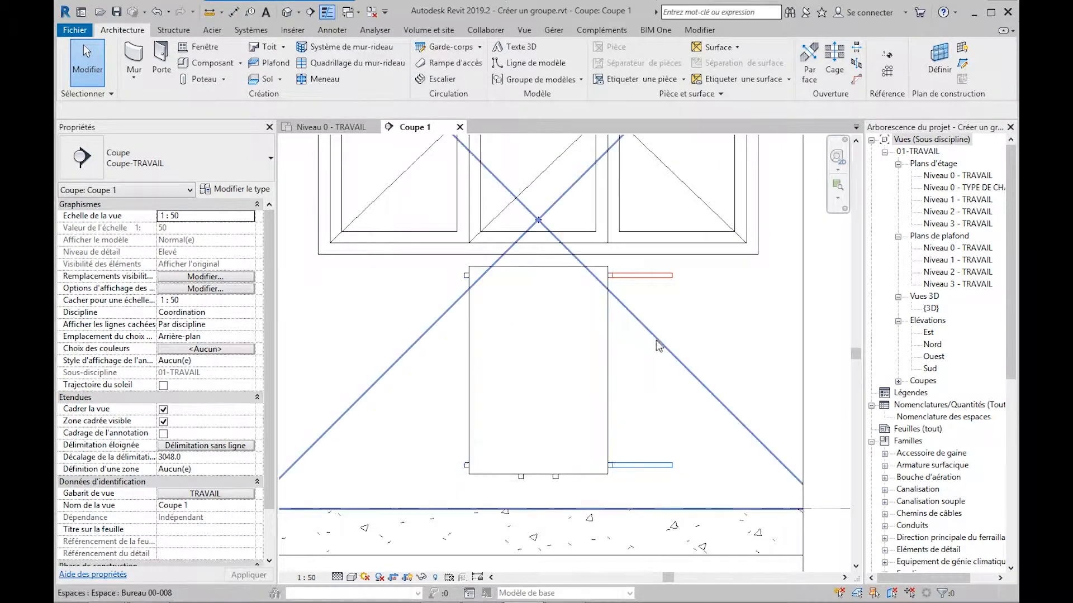
click(250, 30)
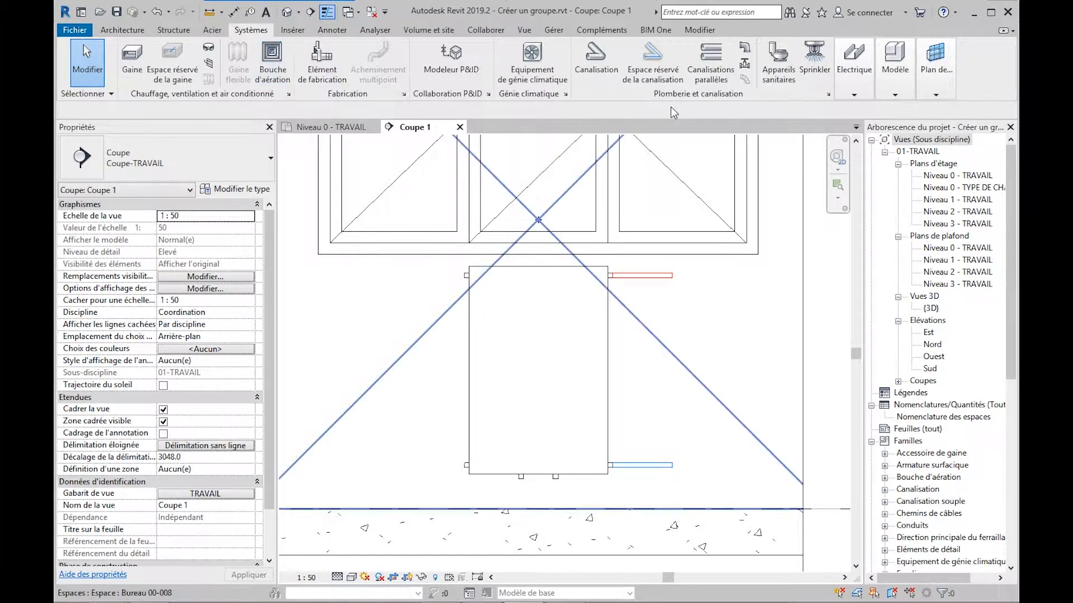
click(745, 50)
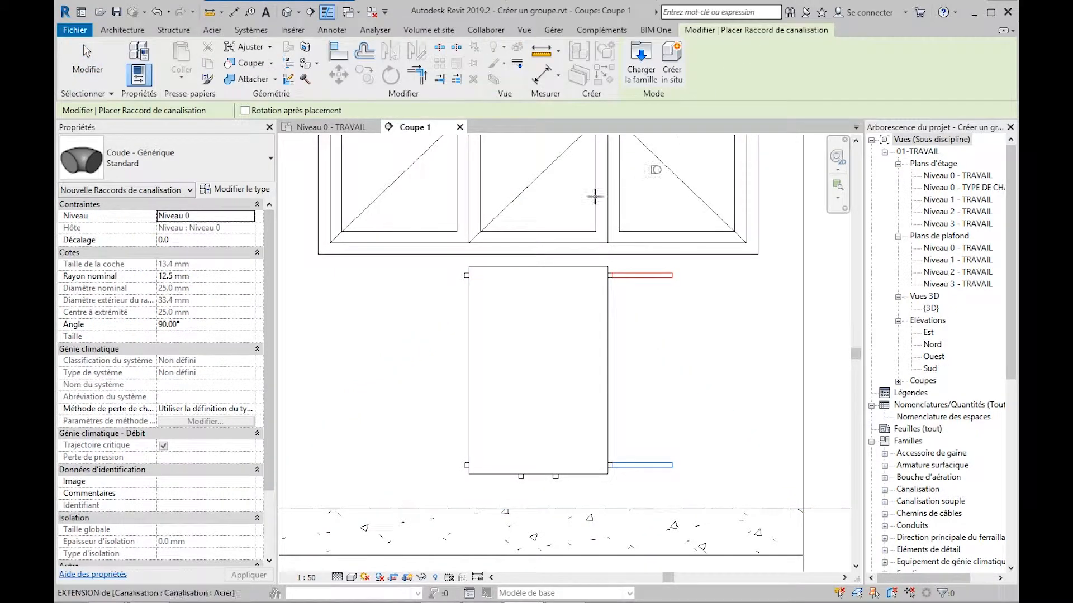
click(640, 72)
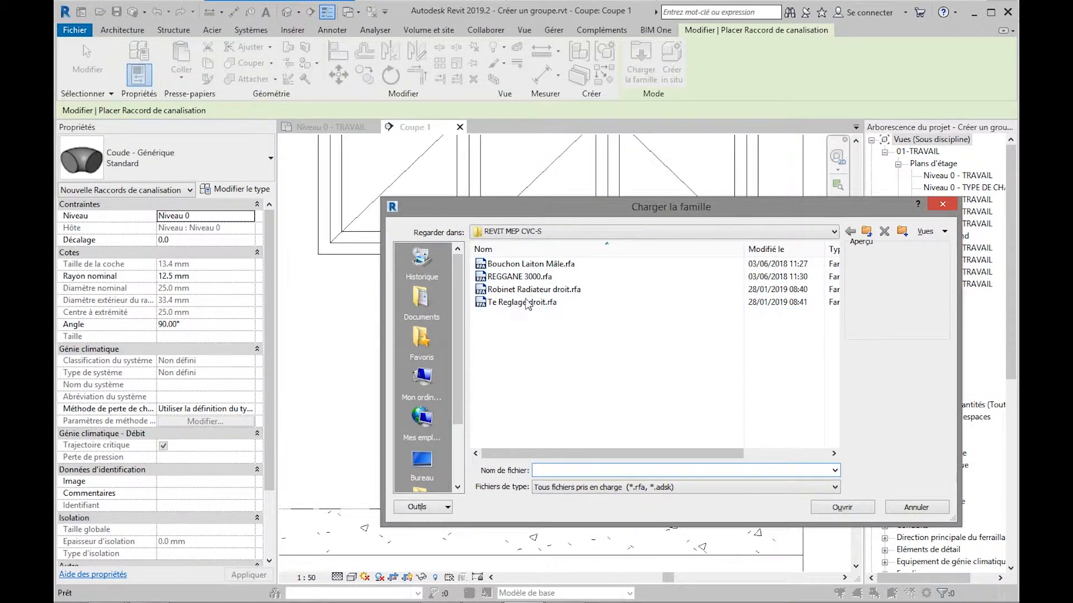
click(530, 264)
click(842, 507)
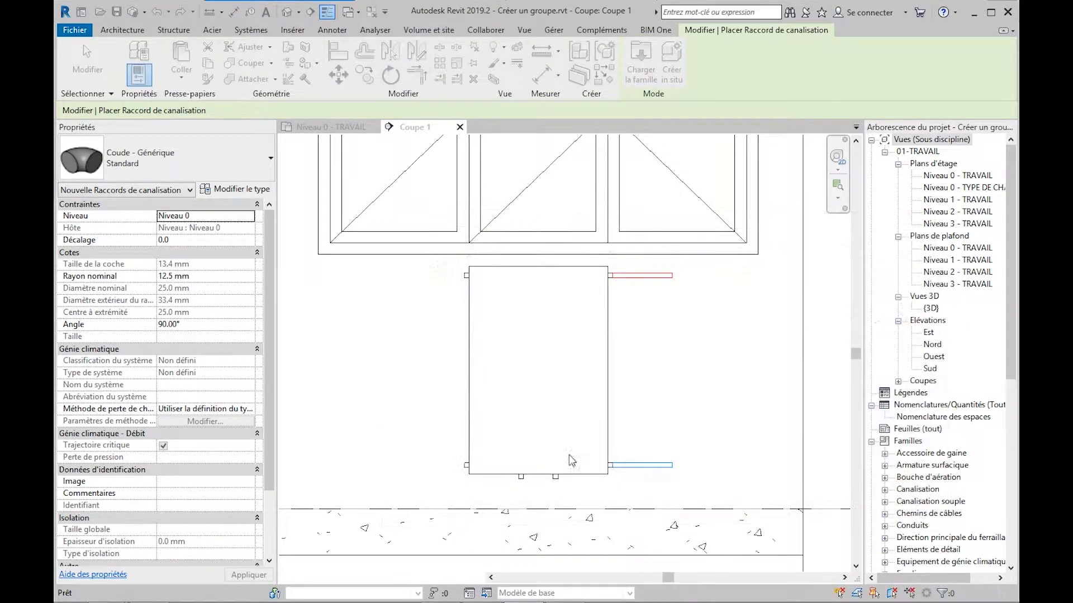
Step: Place a Bouchon Laiton Mâle plug on the upper and lower connectors on the radiator's left side
scroll(456, 273, up, 3)
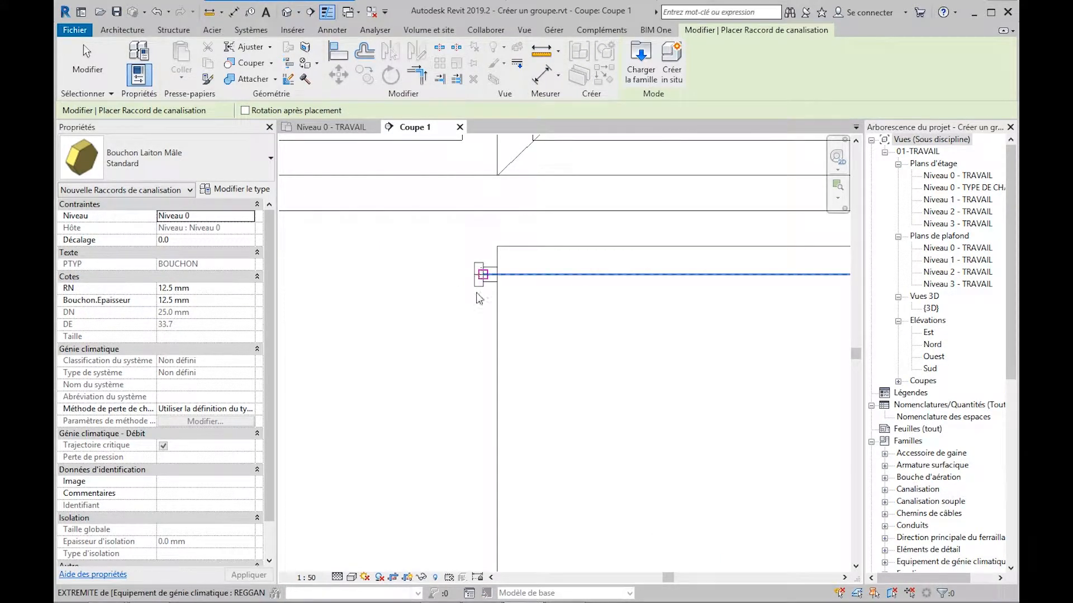
click(482, 275)
scroll(472, 300, down, 1)
middle_drag(448, 559, 409, 427)
scroll(437, 527, up, 2)
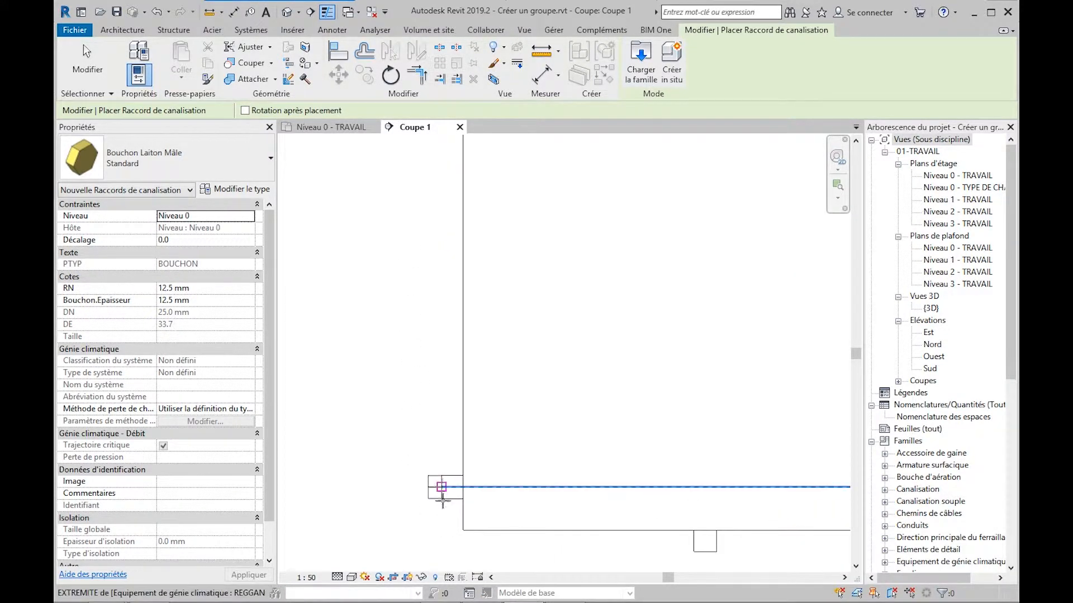
click(442, 492)
Step: Place a Bouchon Laiton Mâle plug on each of the two connectors under the radiator and end the placement
middle_drag(443, 499, 328, 430)
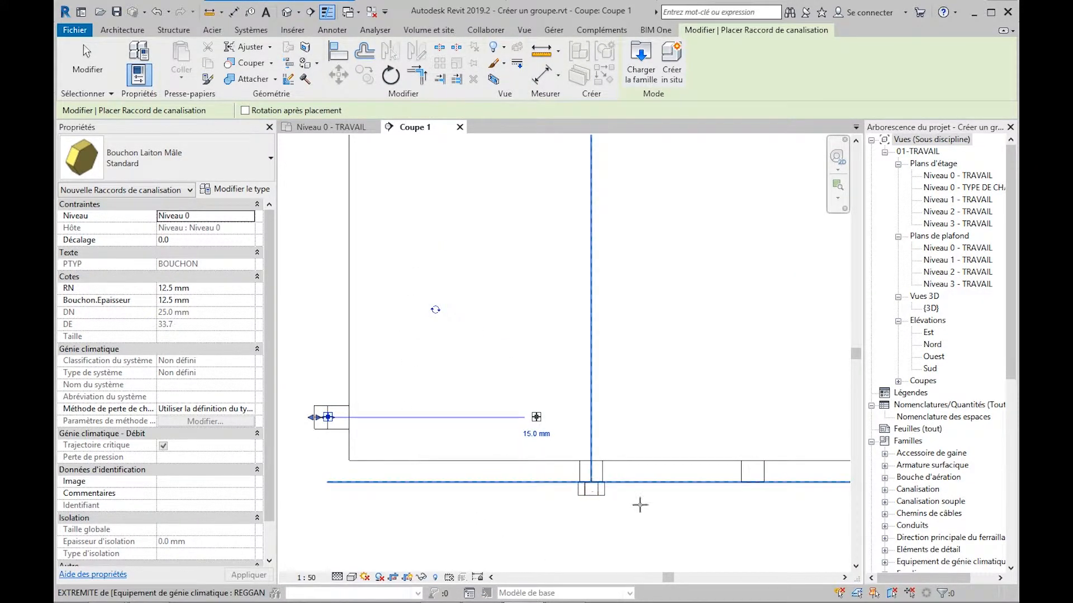
click(592, 486)
middle_drag(668, 514, 536, 524)
click(623, 492)
scroll(560, 503, down, 3)
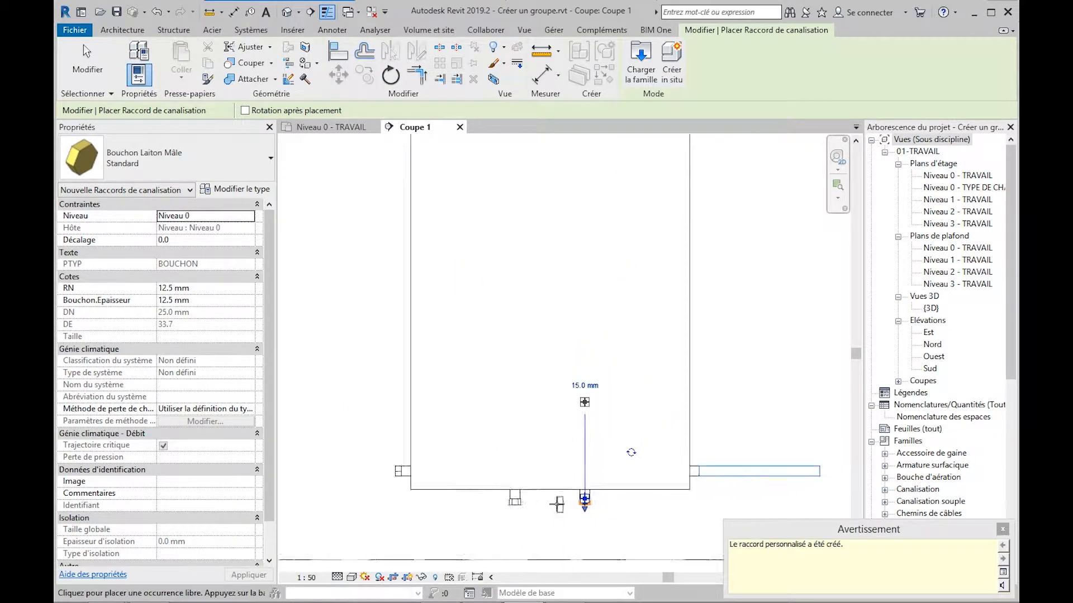
middle_drag(652, 436, 485, 451)
key(Escape)
key(Escape)
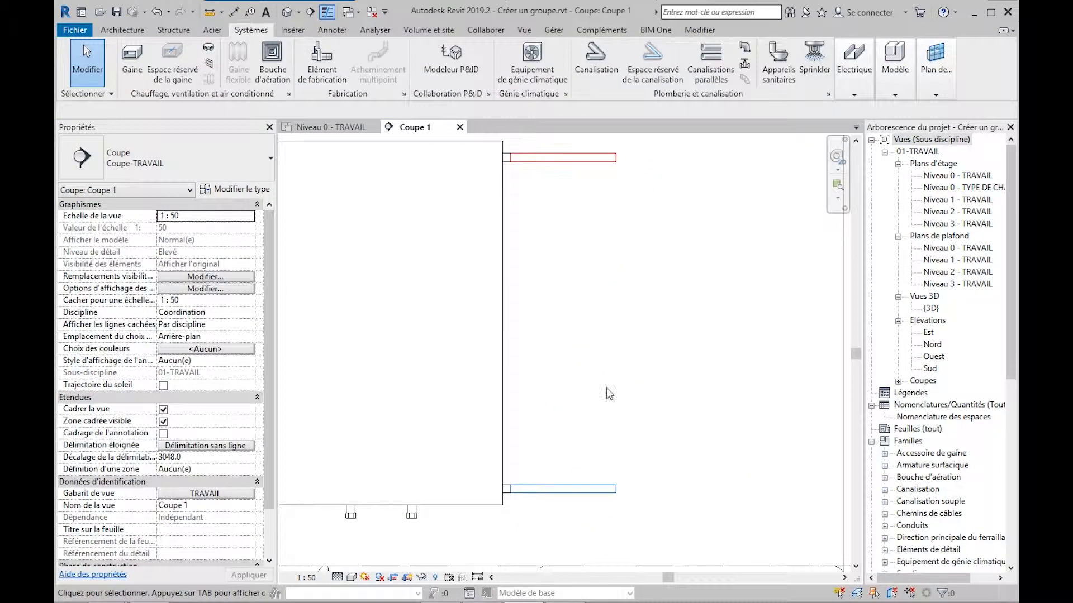
Step: Load the pipe accessory family Robinet Radiateur droit.rfa into the project
scroll(597, 285, down, 1)
middle_drag(595, 239, 538, 331)
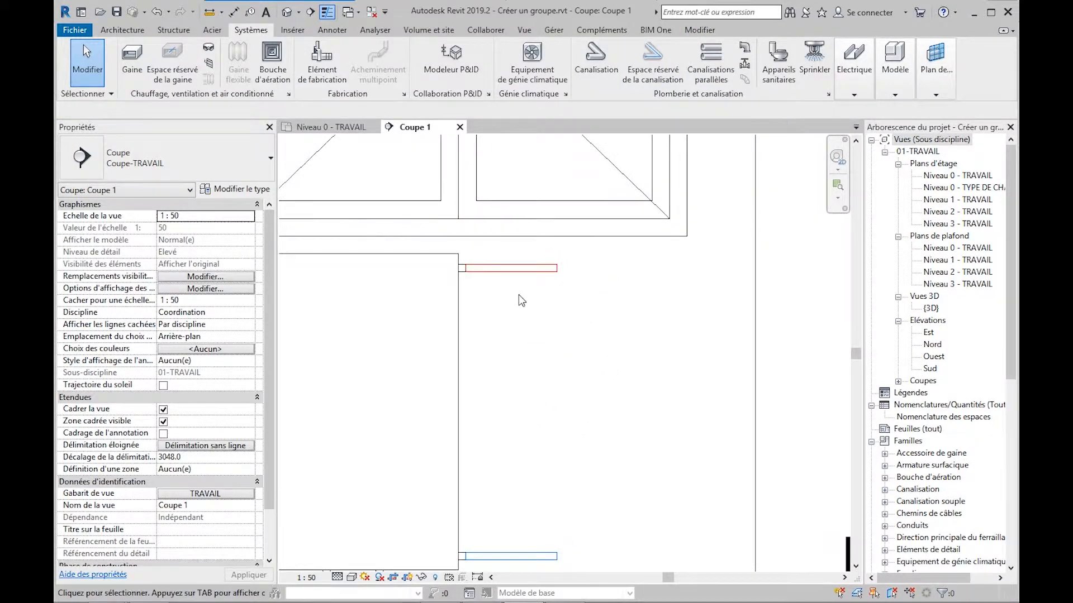
click(746, 64)
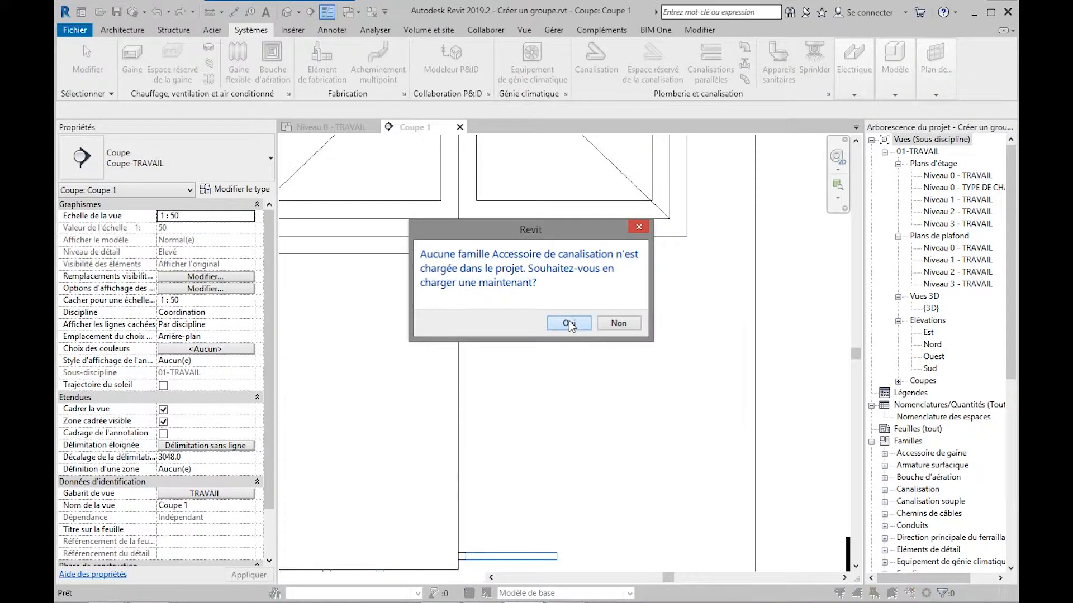
click(569, 322)
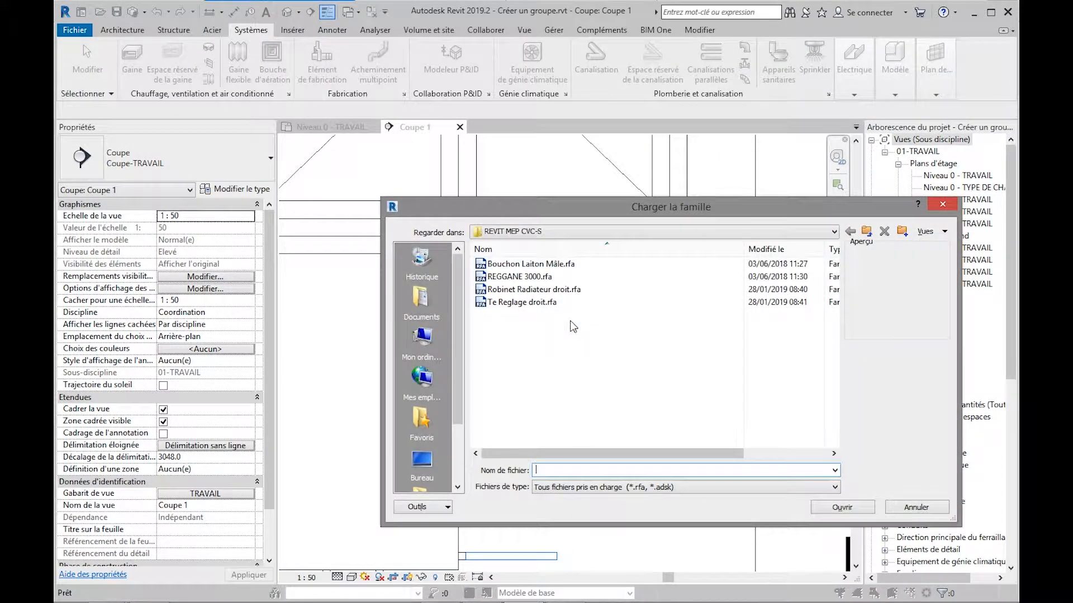
click(528, 289)
click(832, 508)
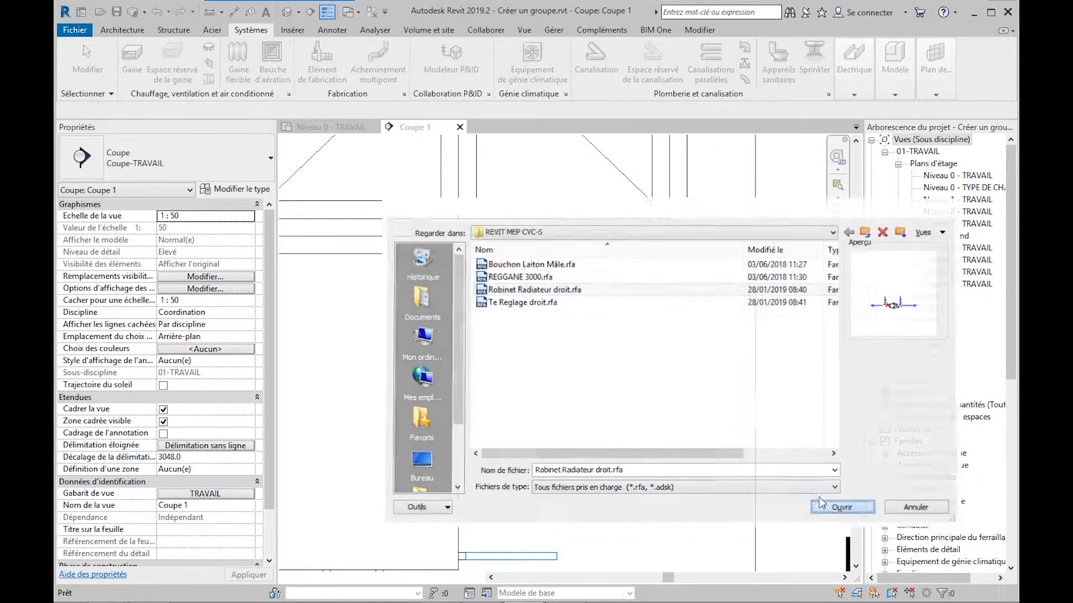
Step: Insert the Robinet Radiateur droit valve on the upper supply pipe and rotate it about the pipe's axis
scroll(514, 282, up, 3)
click(488, 252)
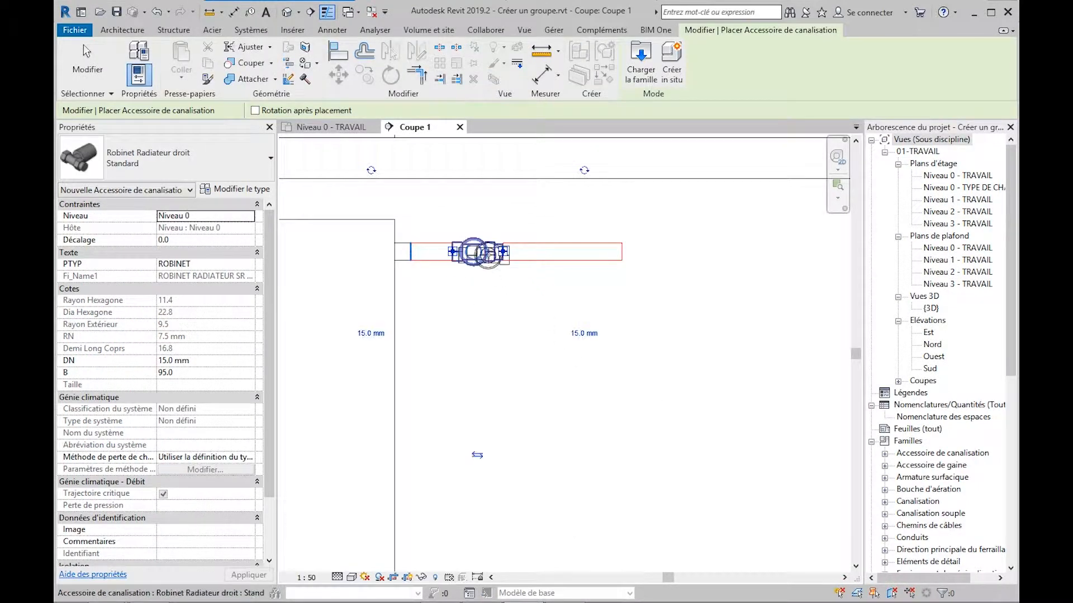
key(Escape)
click(474, 252)
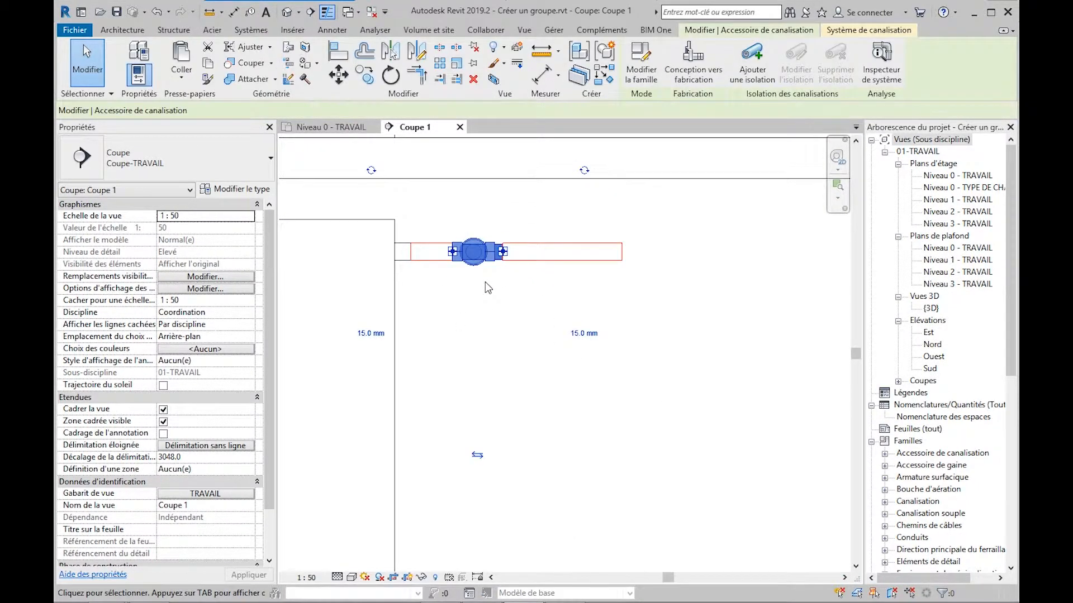
click(582, 174)
click(570, 211)
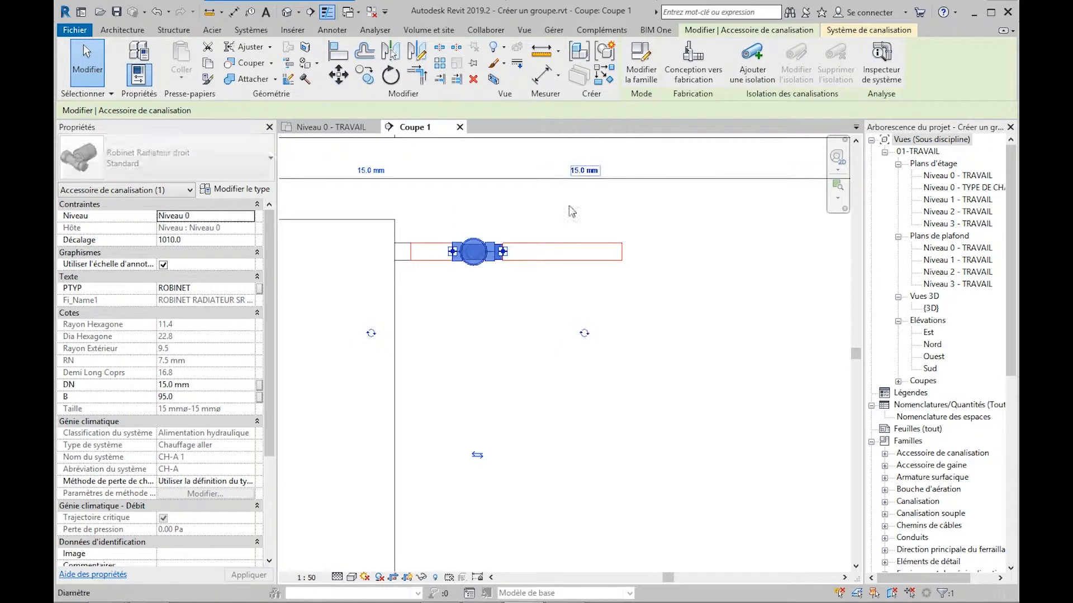
click(515, 387)
Step: Delete the short pipe between the radiator and the valve, and move the valve onto the radiator's upper-right connector
scroll(441, 260, up, 3)
click(436, 251)
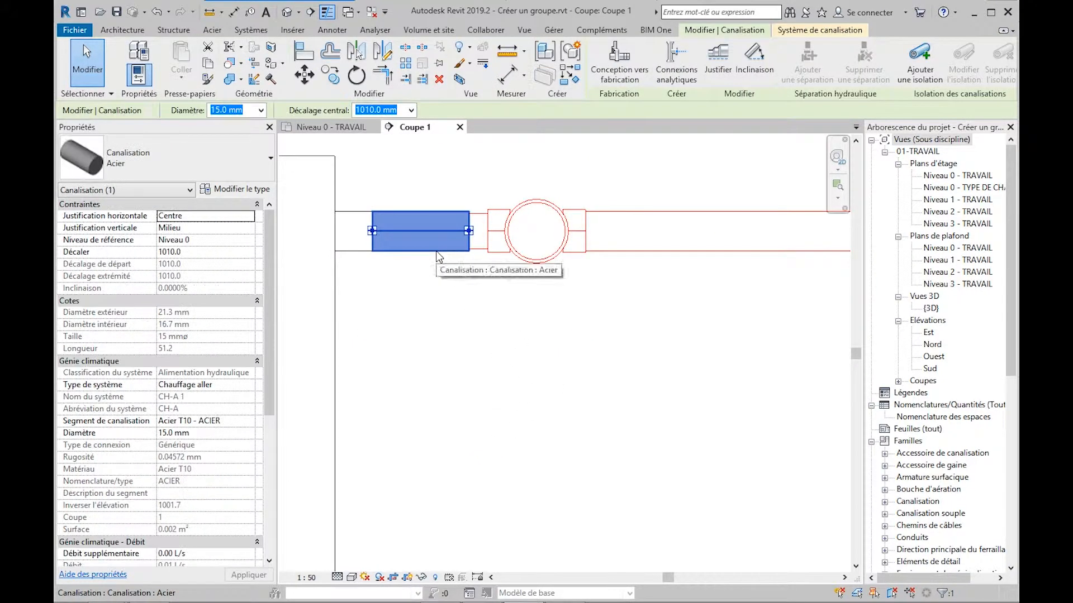
key(Delete)
click(469, 237)
drag(468, 229, 373, 232)
click(462, 337)
scroll(464, 358, down, 4)
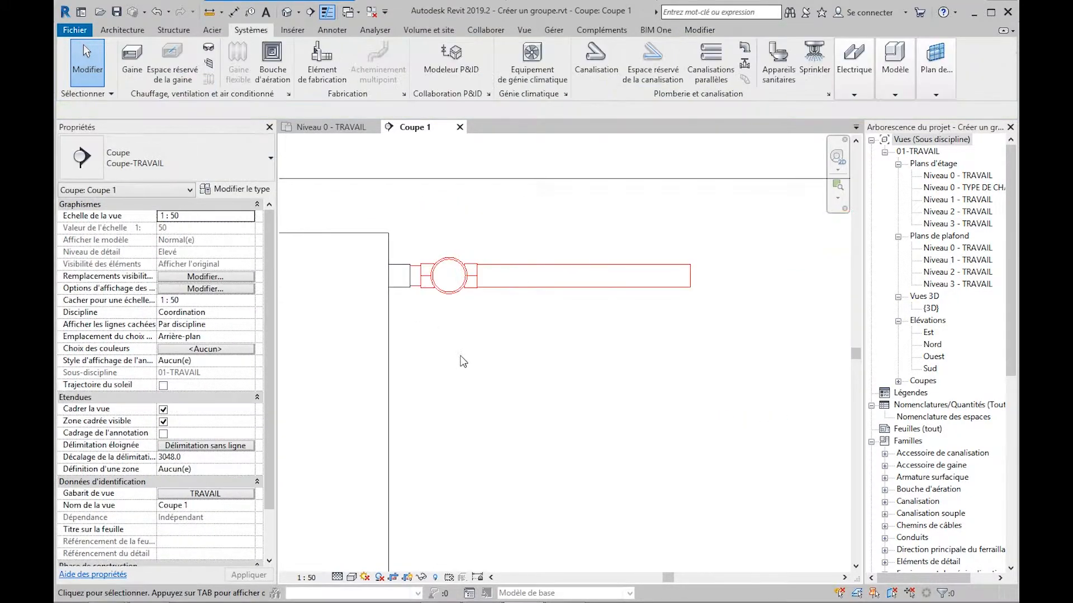
Step: Load the pipe accessory family Te Reglage droit.rfa into the project
scroll(530, 424, down, 1)
middle_drag(534, 425, 532, 270)
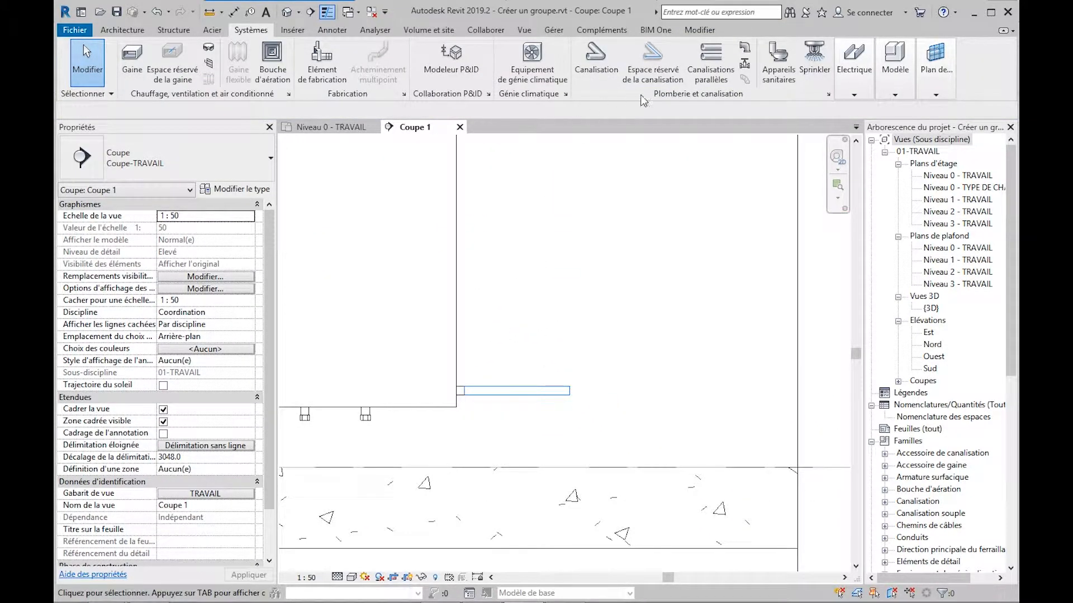
click(745, 65)
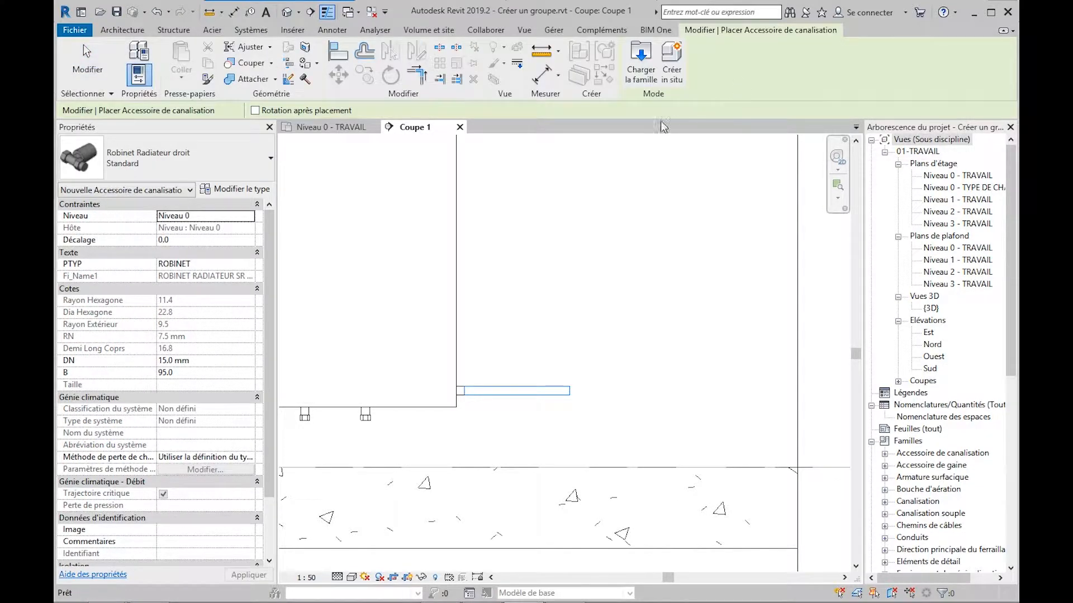
click(642, 73)
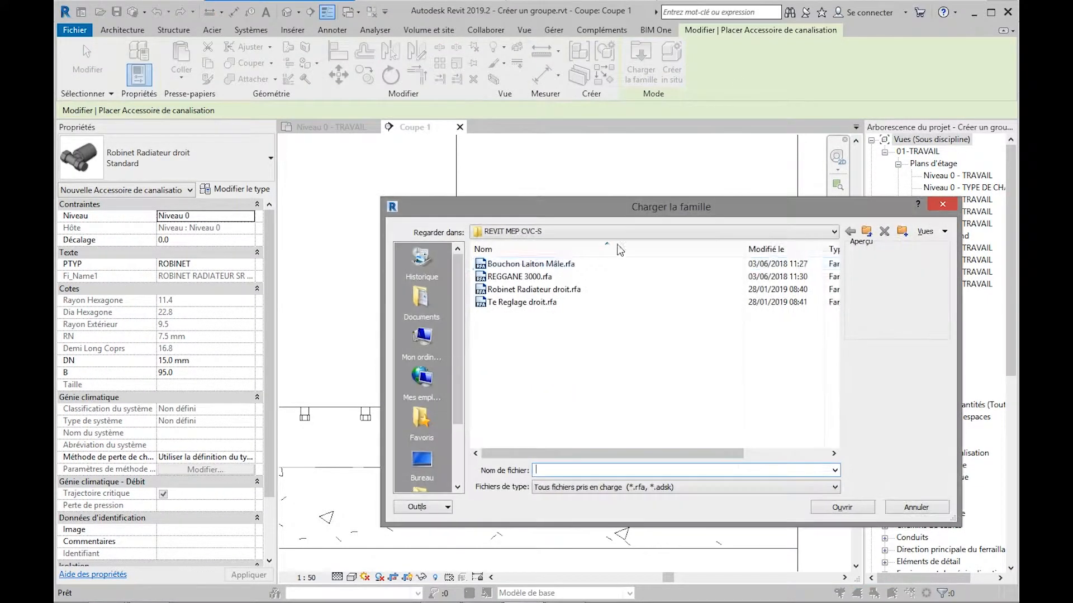
click(517, 303)
click(839, 508)
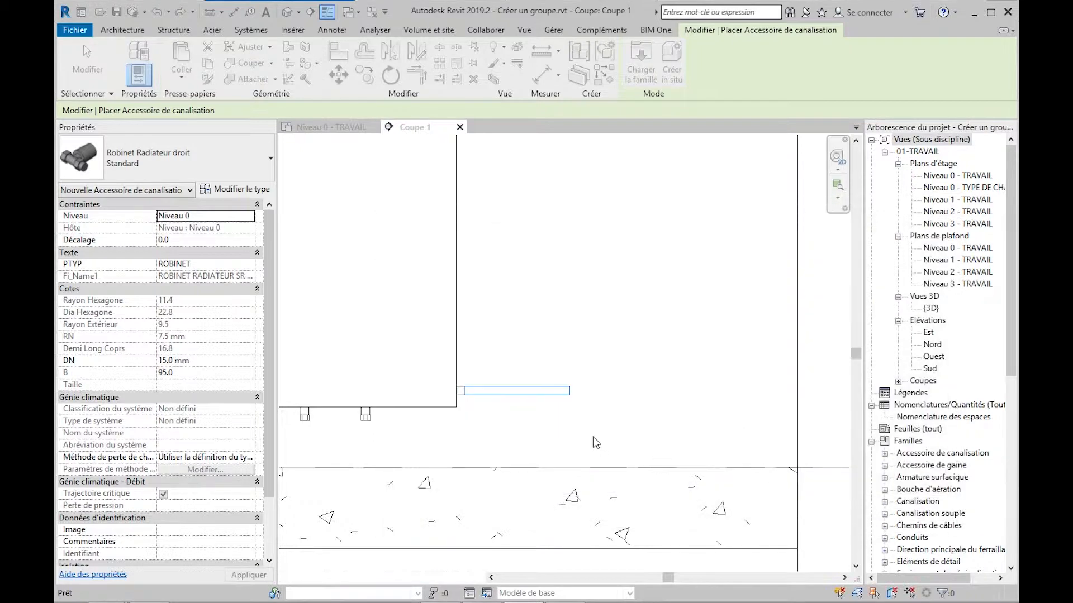
Step: Insert the Te Reglage droit valve on the lower return pipe and turn it so its narrow end faces the radiator
click(499, 373)
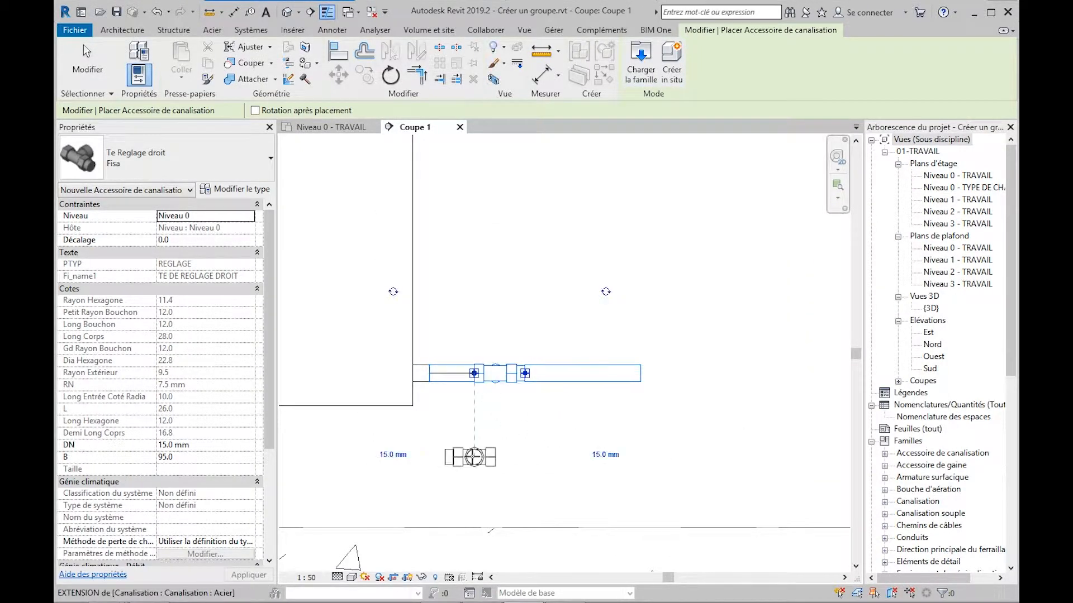
key(Escape)
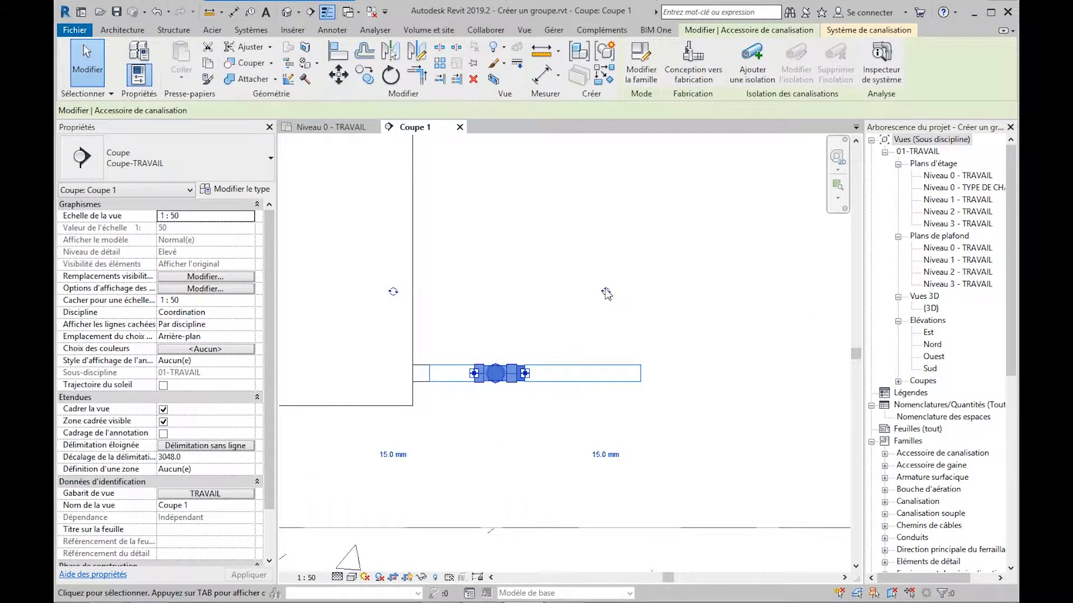
middle_drag(503, 463, 501, 374)
scroll(507, 392, up, 2)
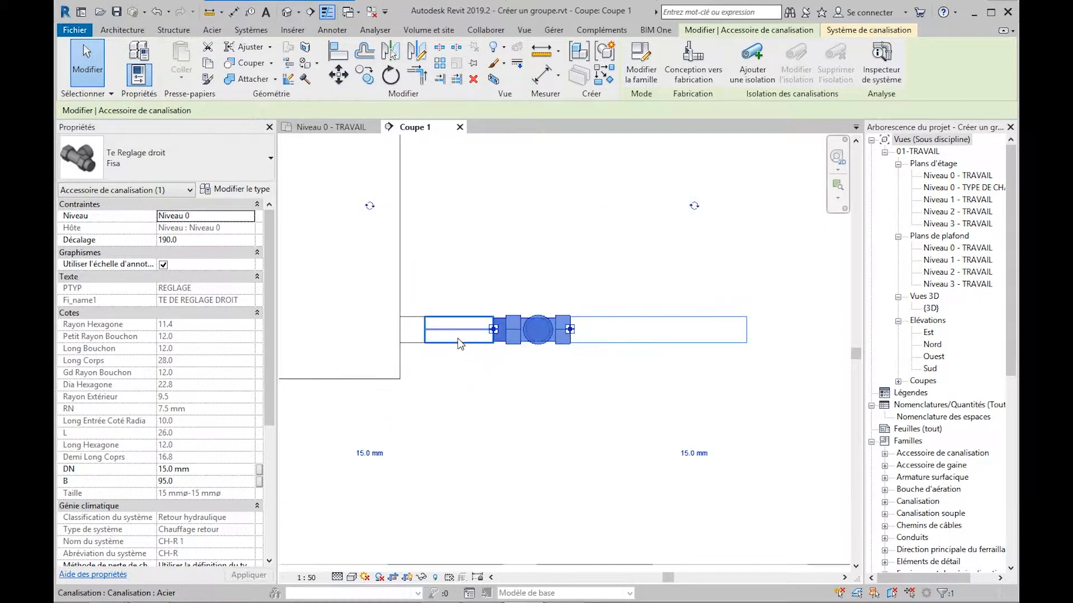
Step: Delete the short pipe between the radiator and the Te Reglage droit, and move the valve onto the radiator's lower-right connector
click(457, 338)
key(Delete)
scroll(483, 332, up, 1)
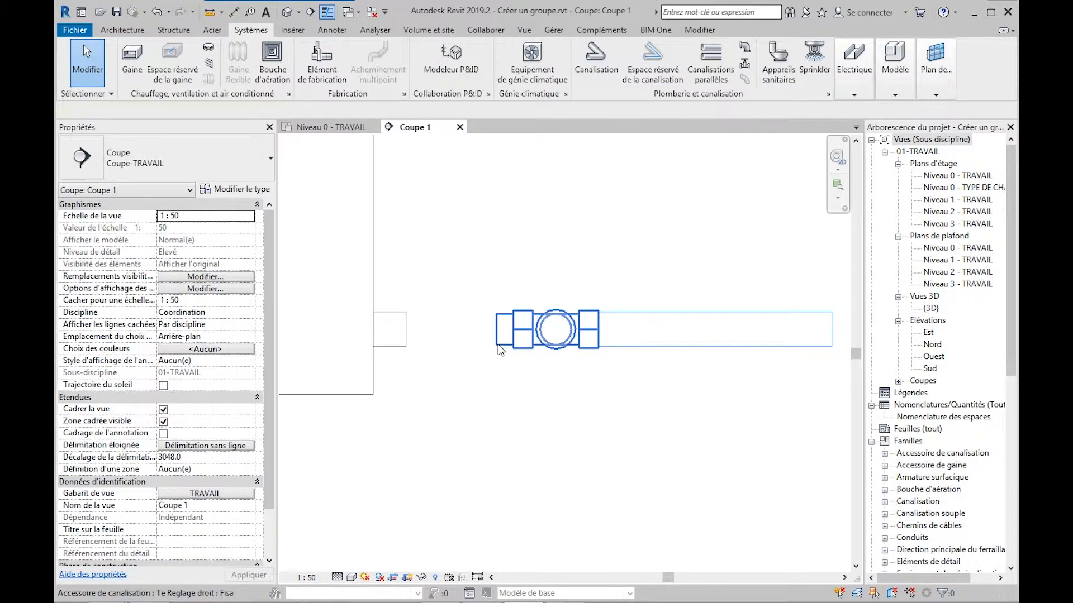
click(498, 340)
drag(498, 338, 407, 331)
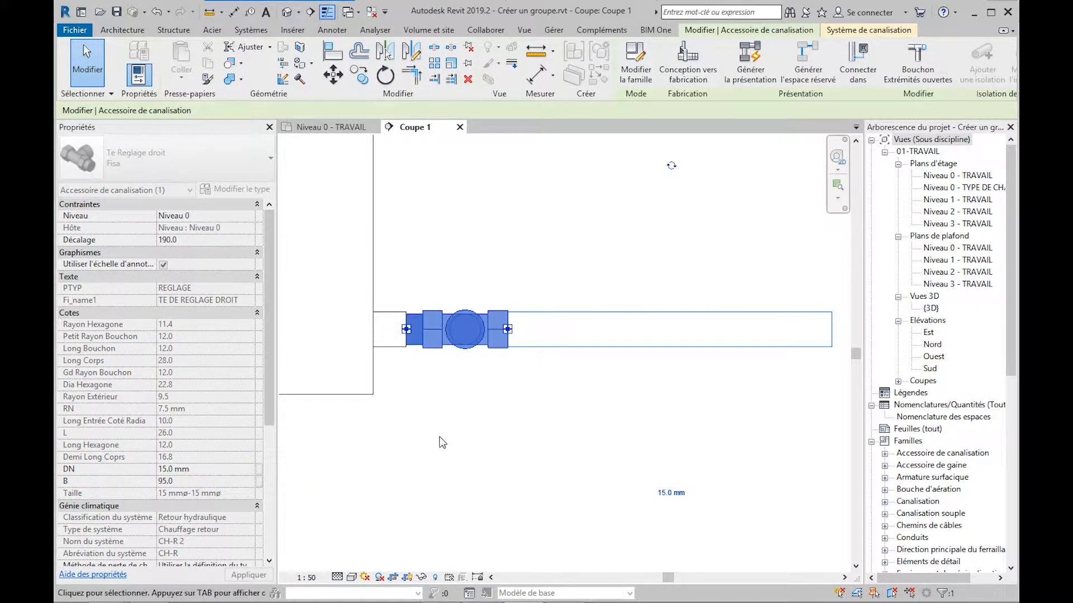
click(440, 437)
Step: Open the floor plan view Niveau 0 - TRAVAIL at the radiator in the Bureau
scroll(442, 446, down, 3)
scroll(484, 420, down, 2)
middle_drag(553, 403, 560, 565)
scroll(533, 377, down, 1)
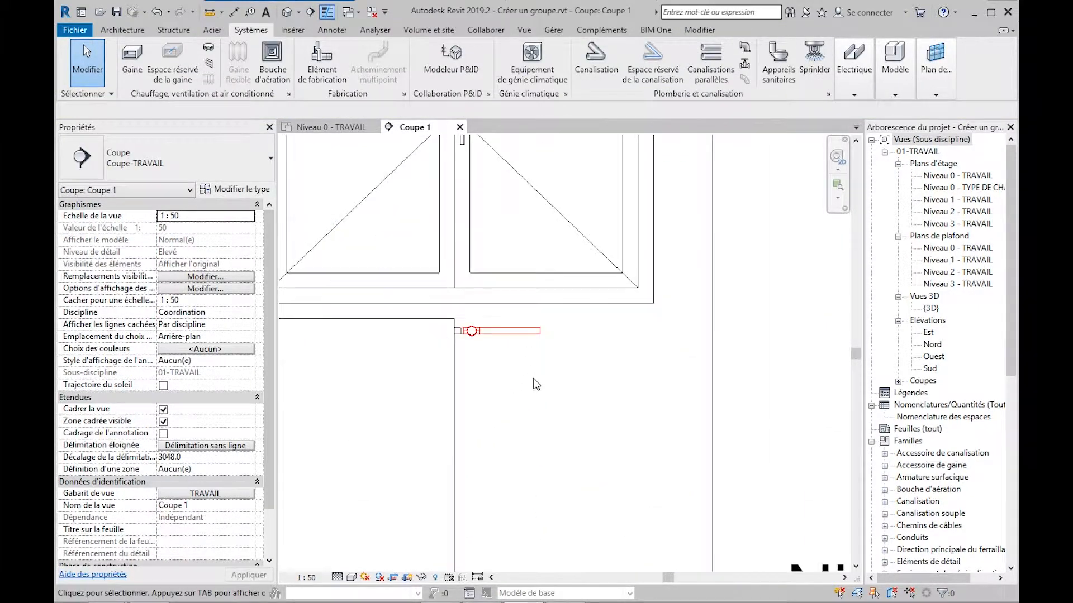
scroll(533, 377, up, 1)
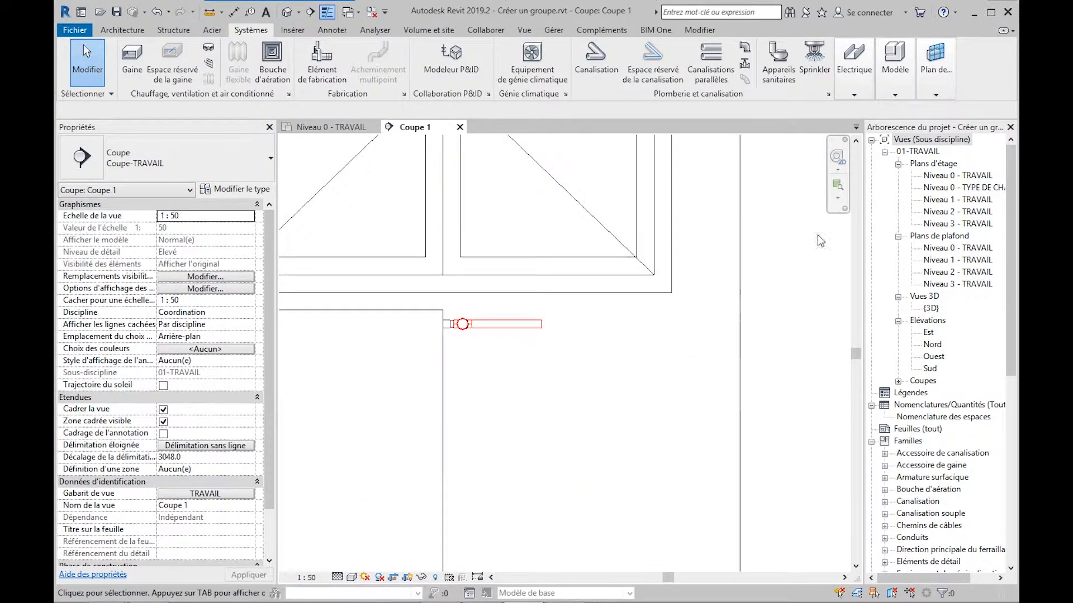
double_click(944, 177)
scroll(600, 349, up, 4)
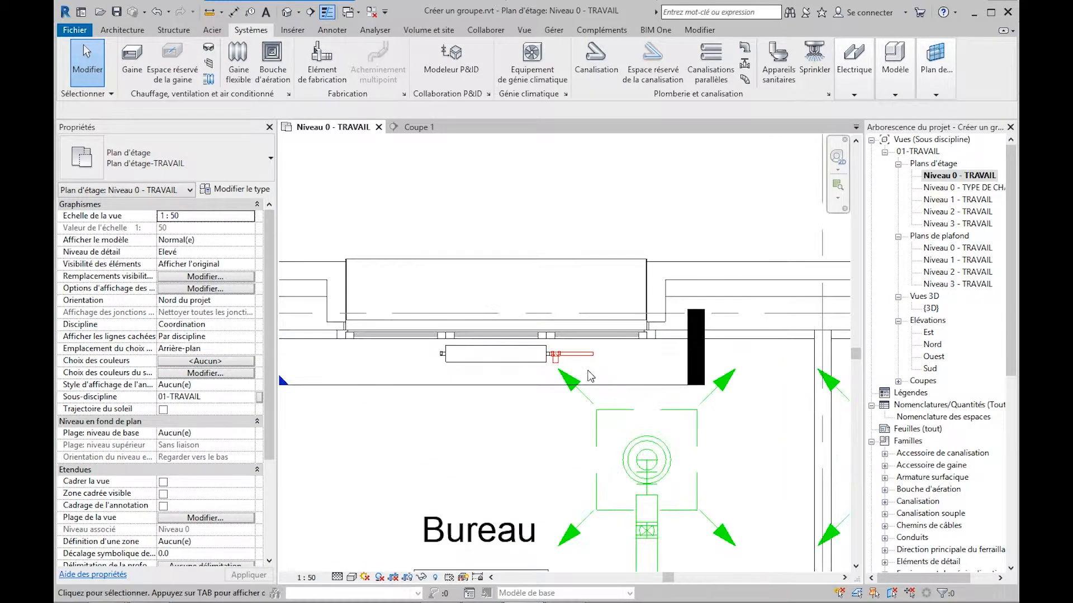
scroll(595, 355, up, 1)
Step: Draw a 15 mm pipe from the supply pipe's free end, first at 45° toward the window wall, then horizontally parallel to it
click(587, 322)
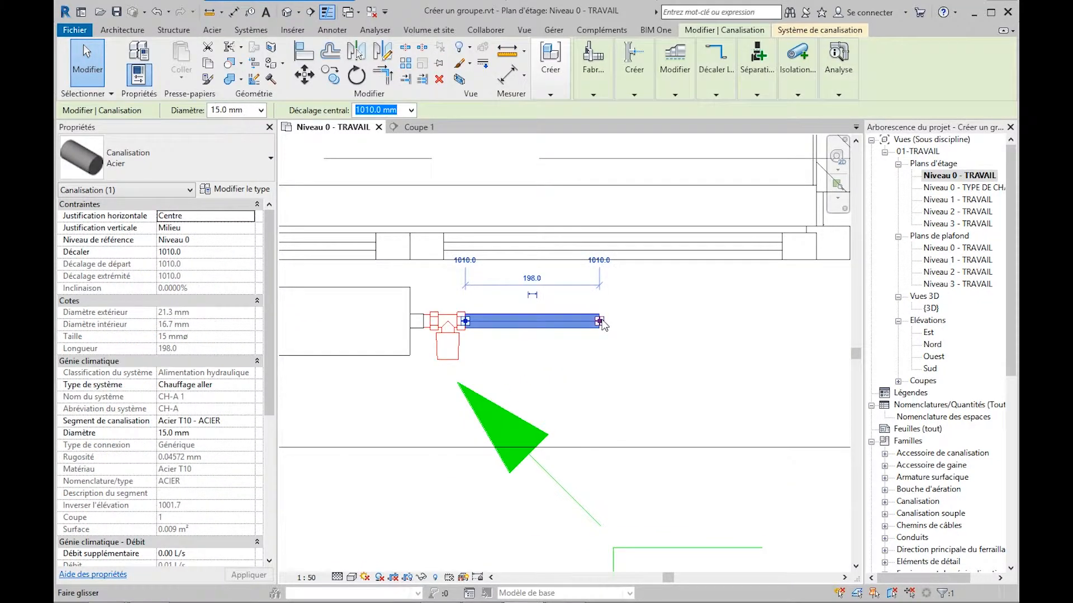
right_click(602, 322)
click(648, 305)
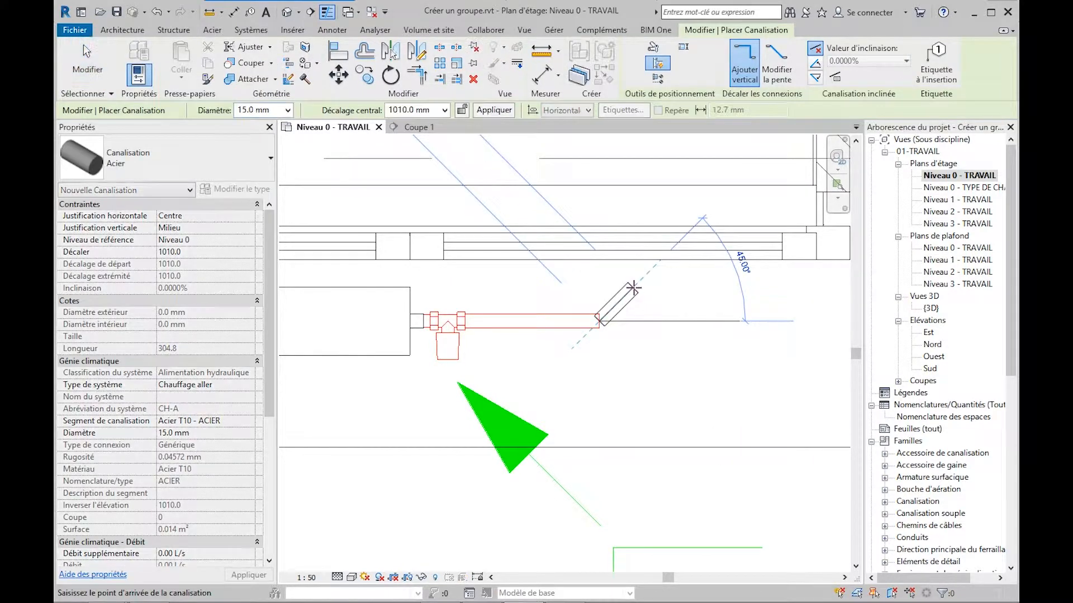
click(634, 287)
scroll(634, 288, down, 2)
middle_drag(744, 290, 601, 313)
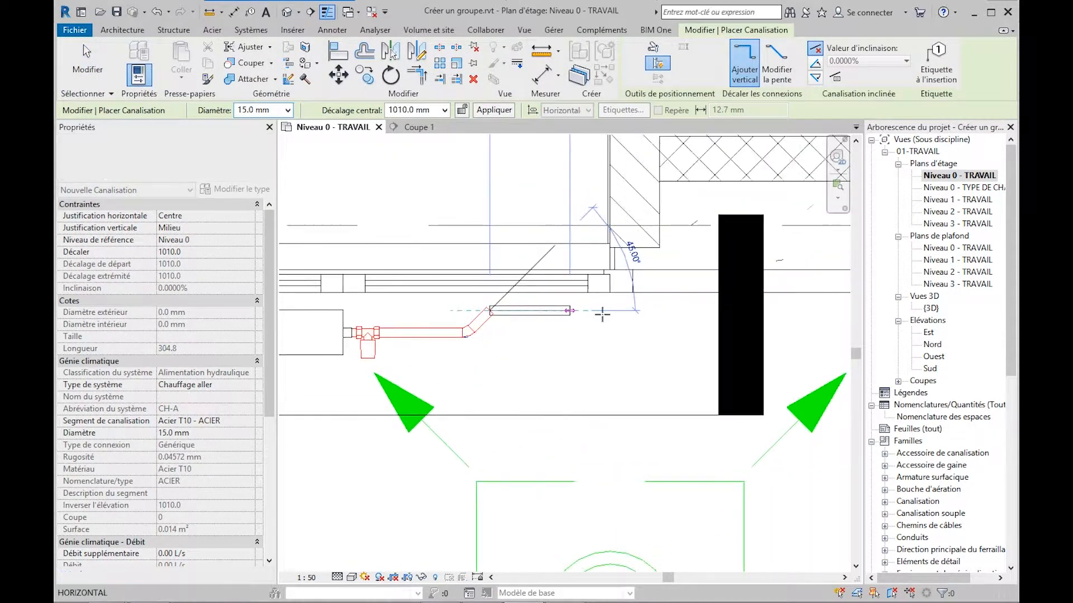
click(687, 310)
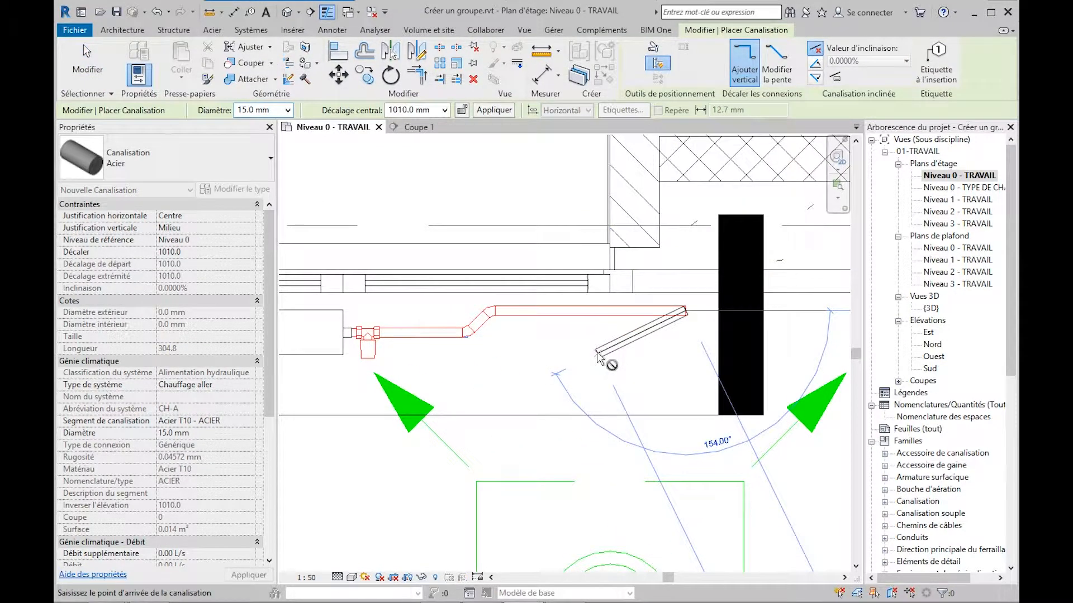
key(Escape)
key(Escape)
Step: Go to the section view and copy the supply pipe's elbows and new pipe runs vertically down onto the return pipe's axis
right_click(529, 414)
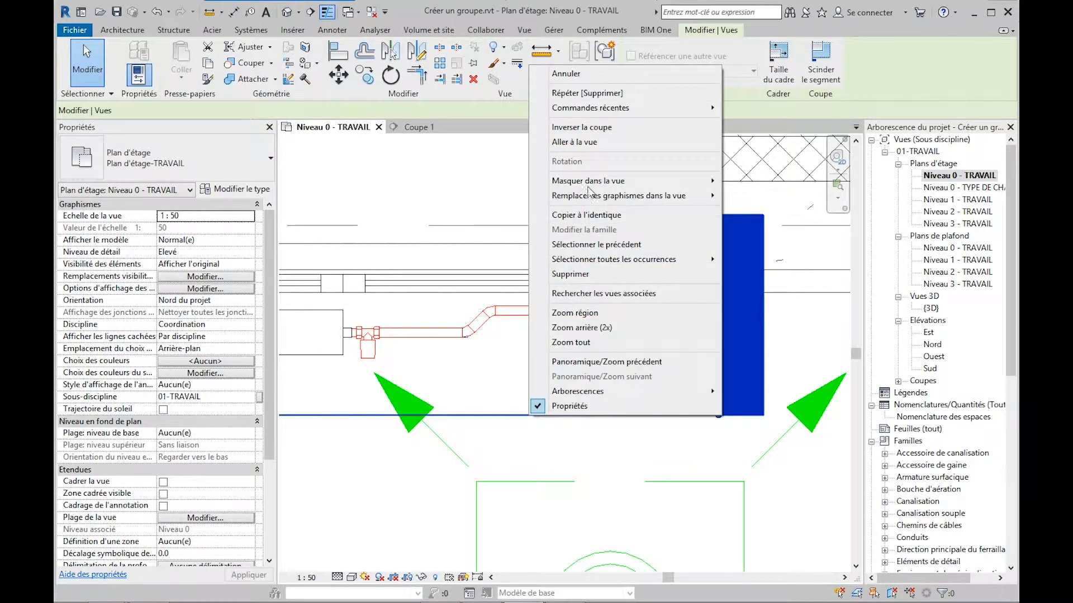
click(585, 143)
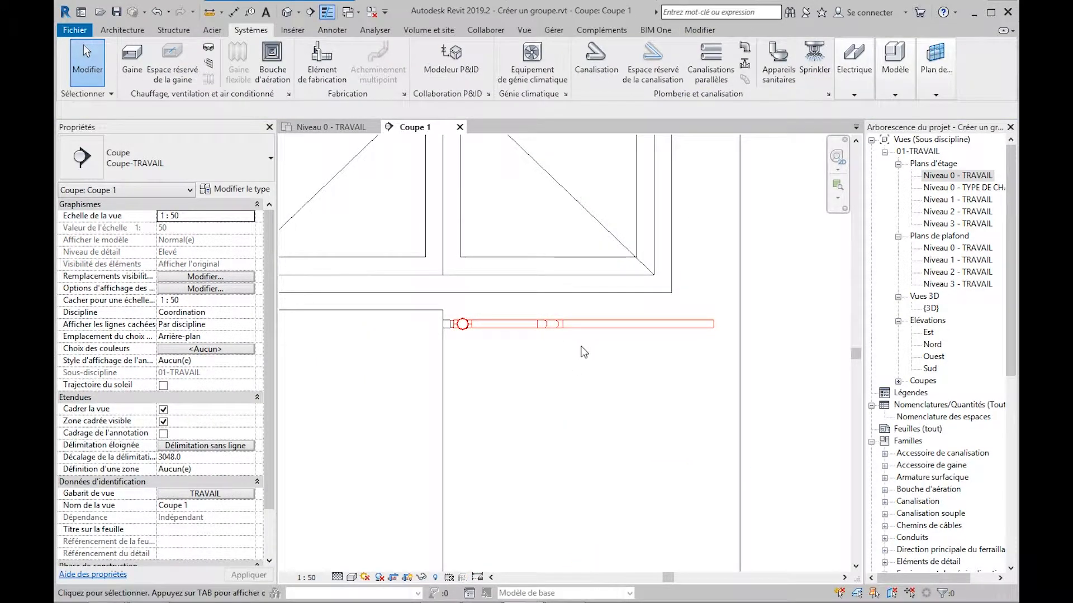
scroll(583, 352, up, 1)
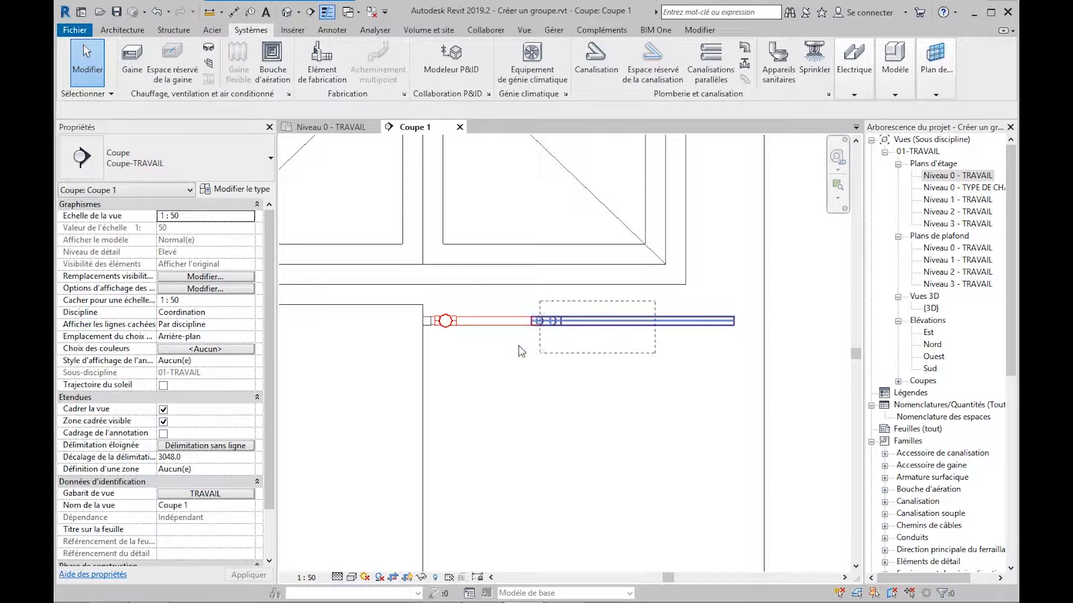
drag(518, 345, 518, 346)
scroll(317, 101, up, 1)
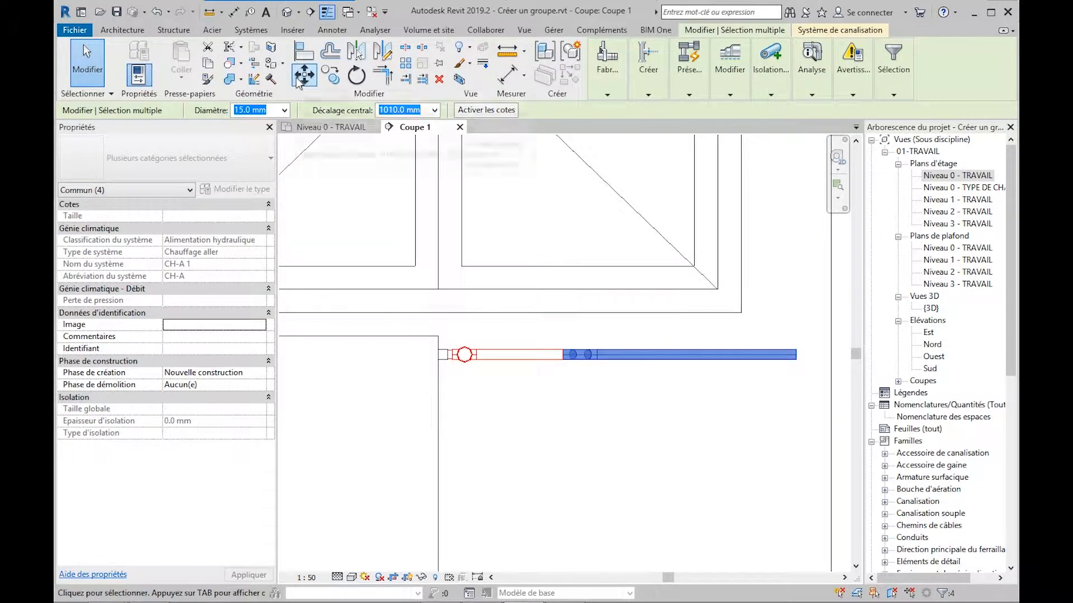
click(331, 74)
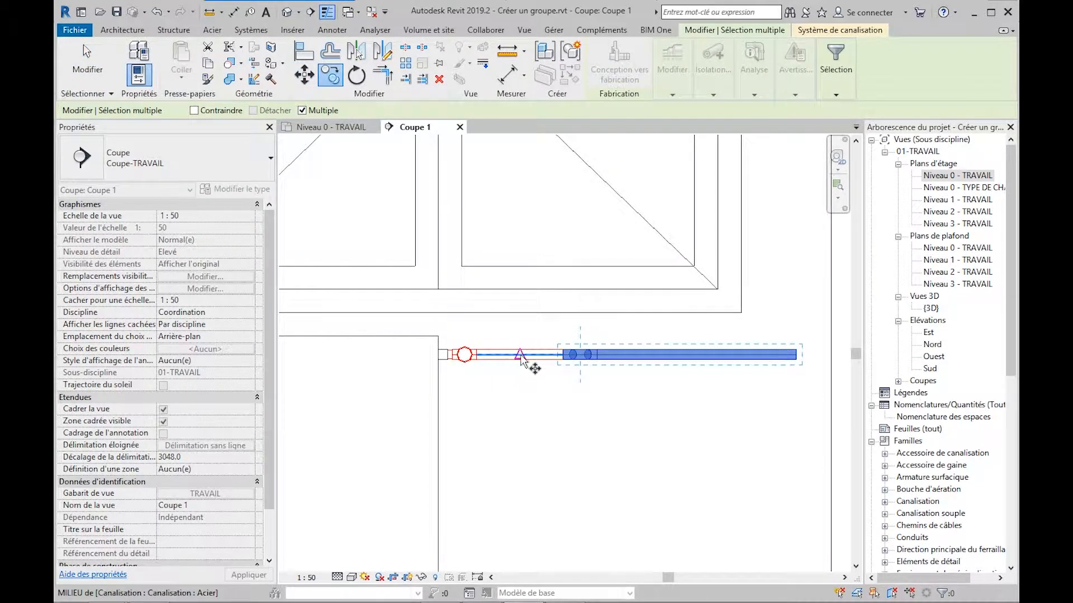
click(521, 356)
middle_drag(517, 491, 524, 253)
scroll(527, 472, up, 2)
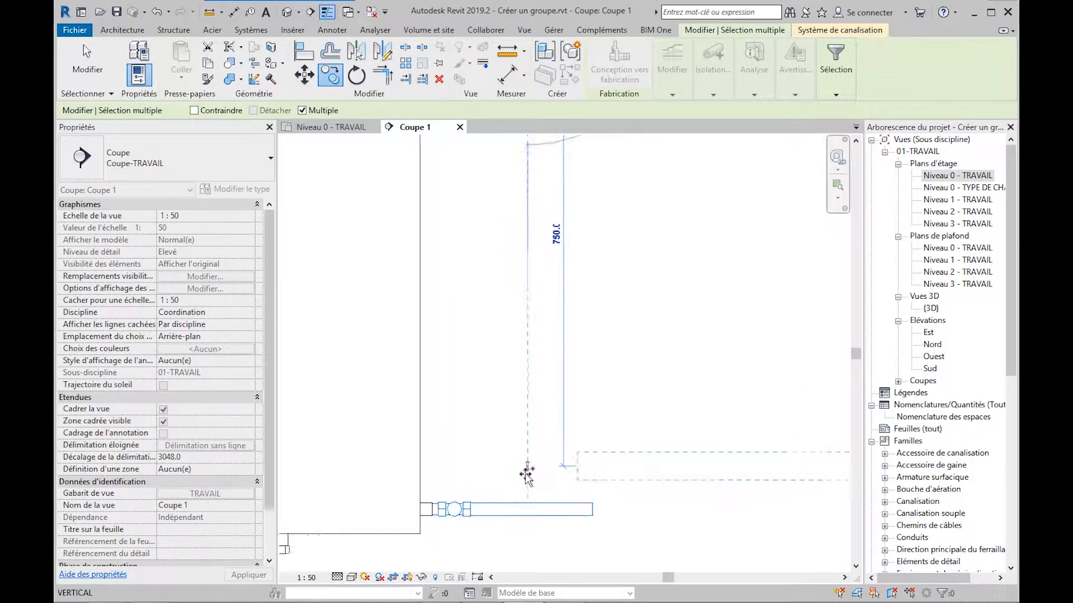
click(528, 519)
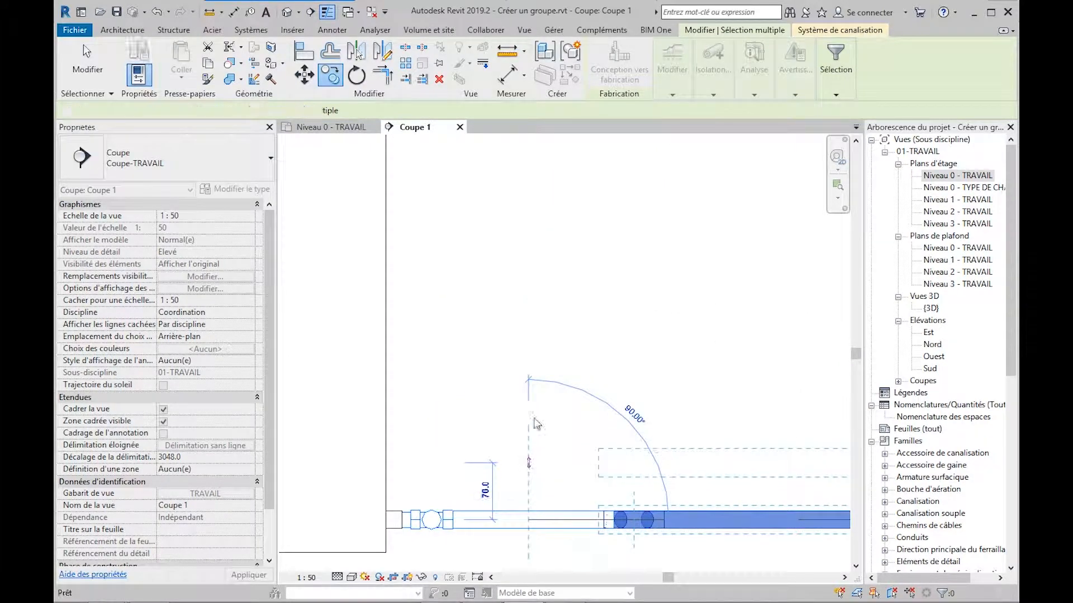
key(Escape)
key(Escape)
Step: Shorten the return pipe beside the lower valve by pulling its end away from the copied elbow
middle_drag(534, 425, 517, 372)
click(583, 452)
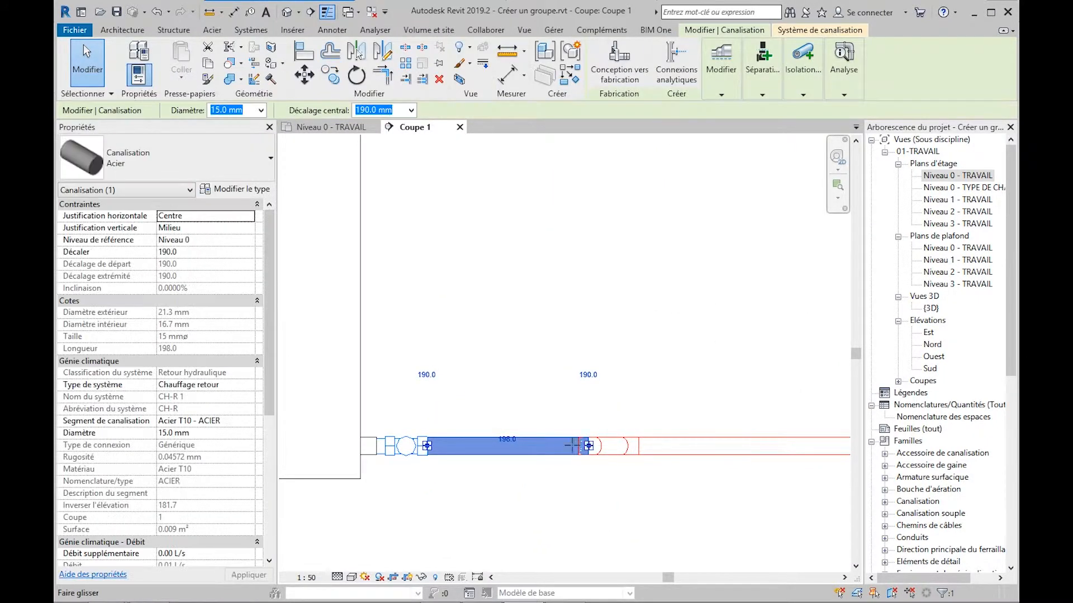
drag(589, 446, 524, 465)
click(610, 503)
Step: Set the system type of the copied lower pipe run to Chauffage retour
middle_drag(590, 501, 472, 487)
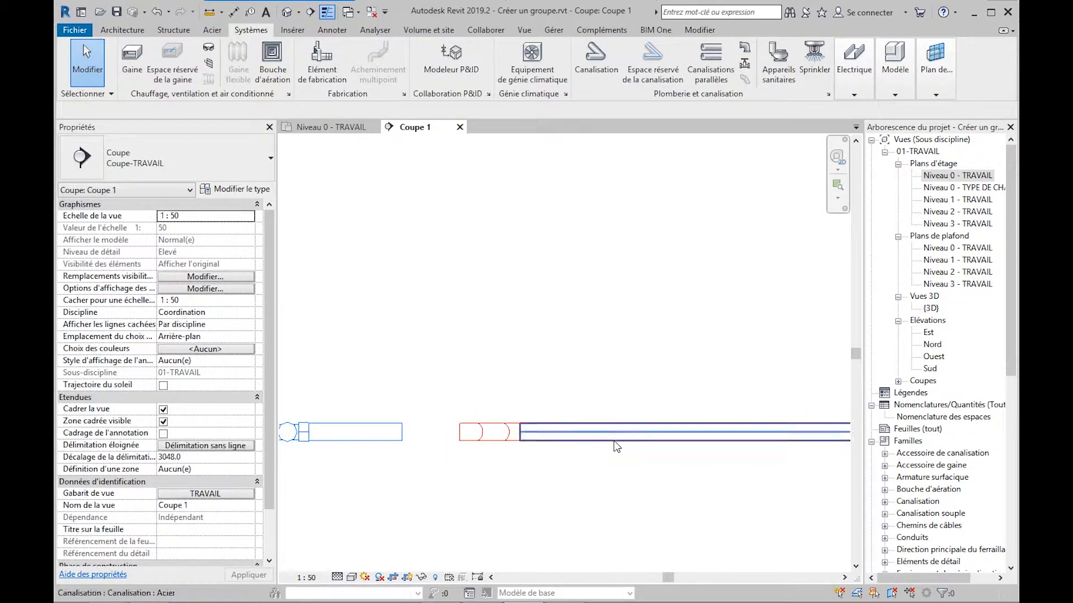
click(616, 439)
click(234, 385)
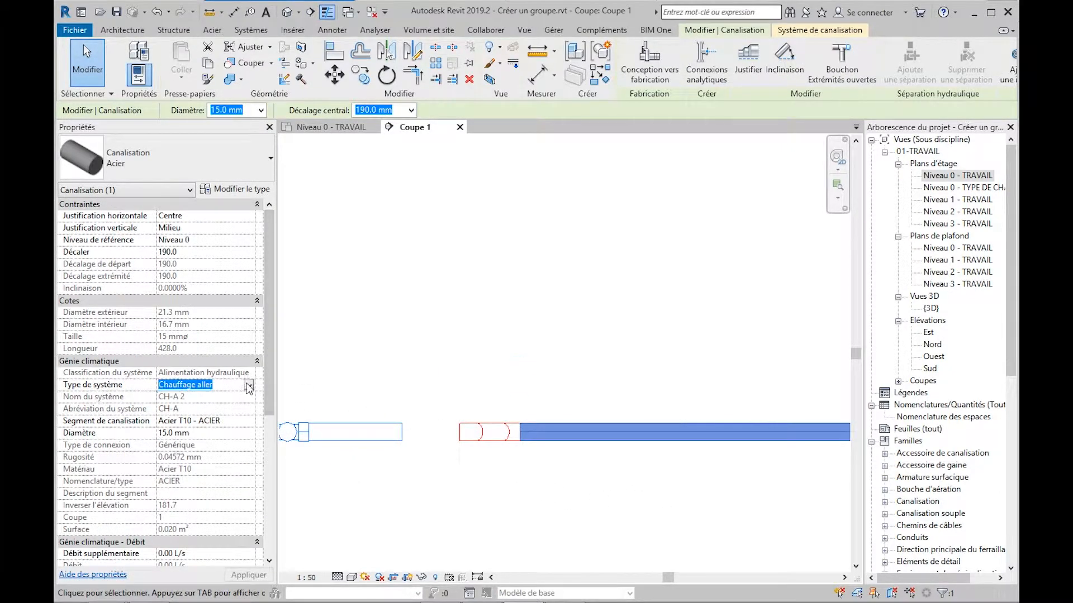
click(249, 385)
click(202, 417)
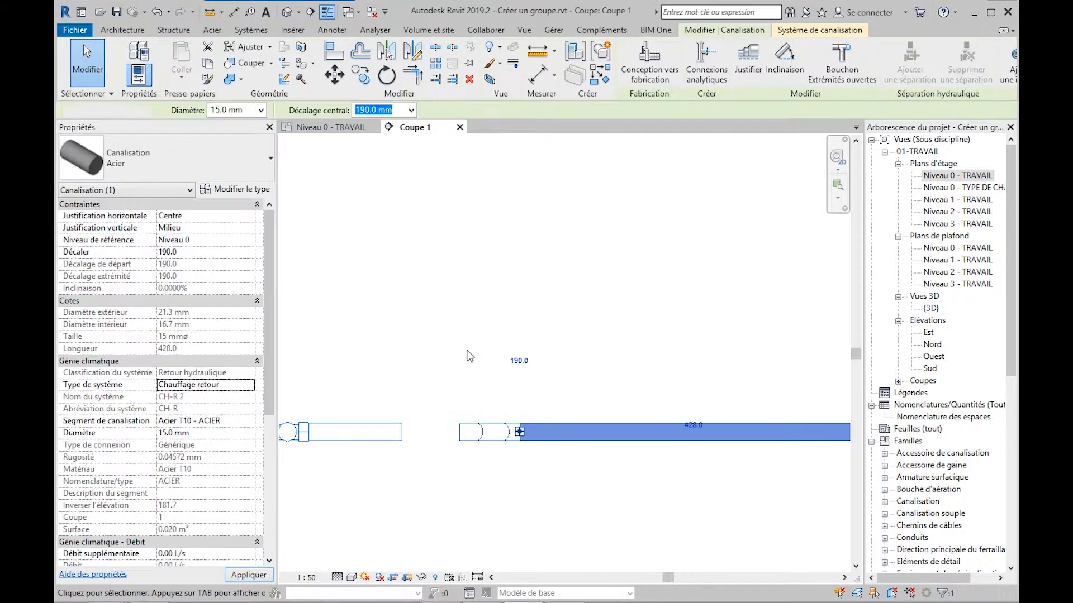
click(468, 353)
Step: Try to stretch the free end of the short return pipe toward the copied elbow
click(394, 441)
drag(403, 432, 411, 432)
click(372, 377)
middle_drag(371, 375, 482, 377)
Step: Delete the short return pipe and move the copied elbow with its run onto the lower valve's outlet
click(492, 439)
key(Delete)
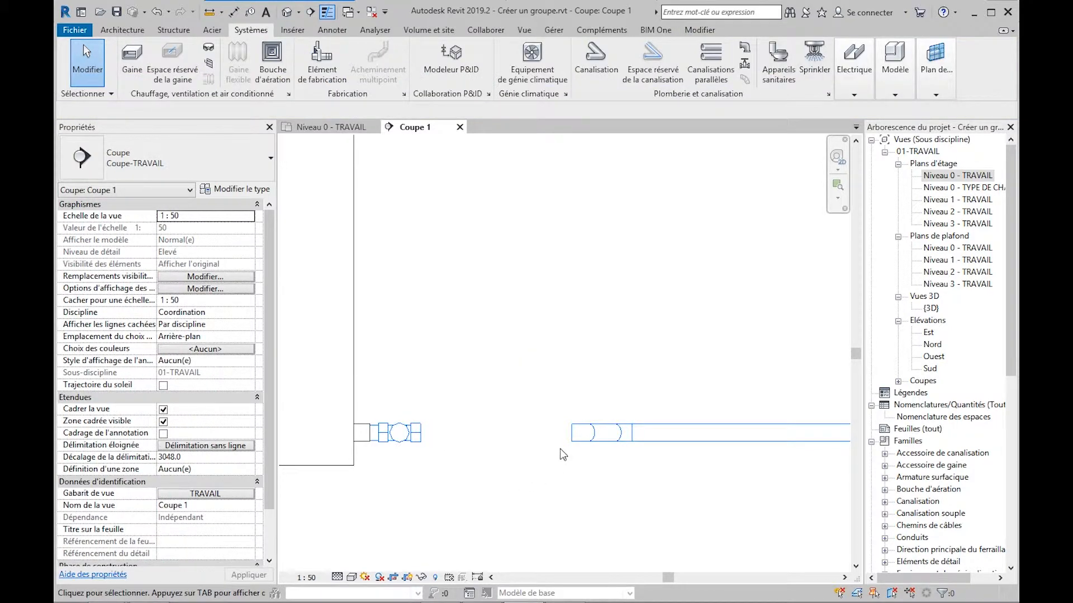
click(581, 435)
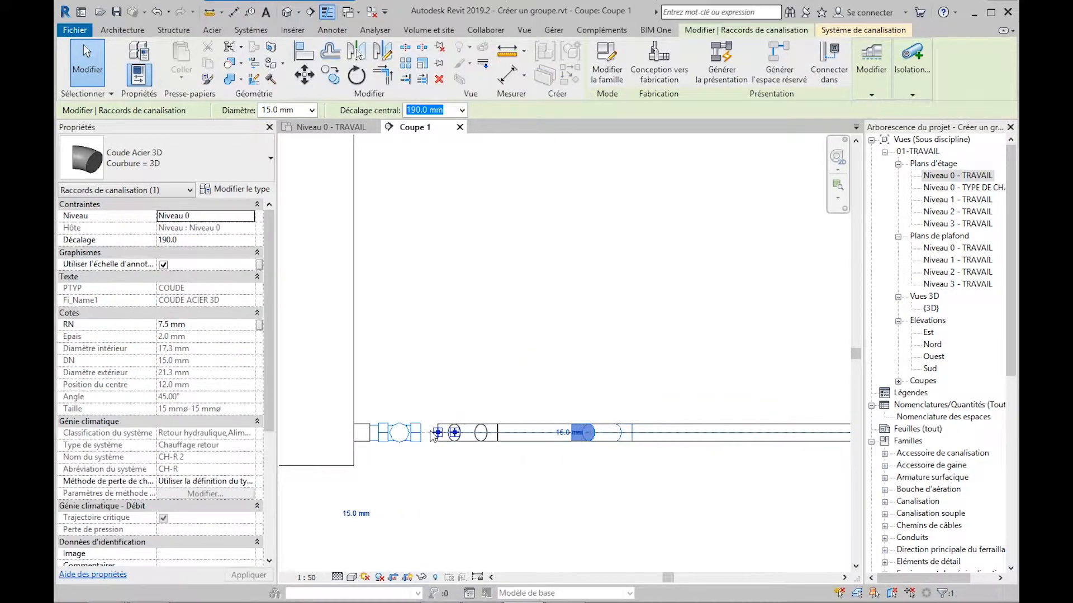
drag(430, 431, 422, 433)
click(483, 373)
Step: Delete the short supply pipe beside the upper valve and move the first elbow with its run onto the valve's outlet
scroll(480, 357, down, 1)
middle_drag(476, 252, 461, 414)
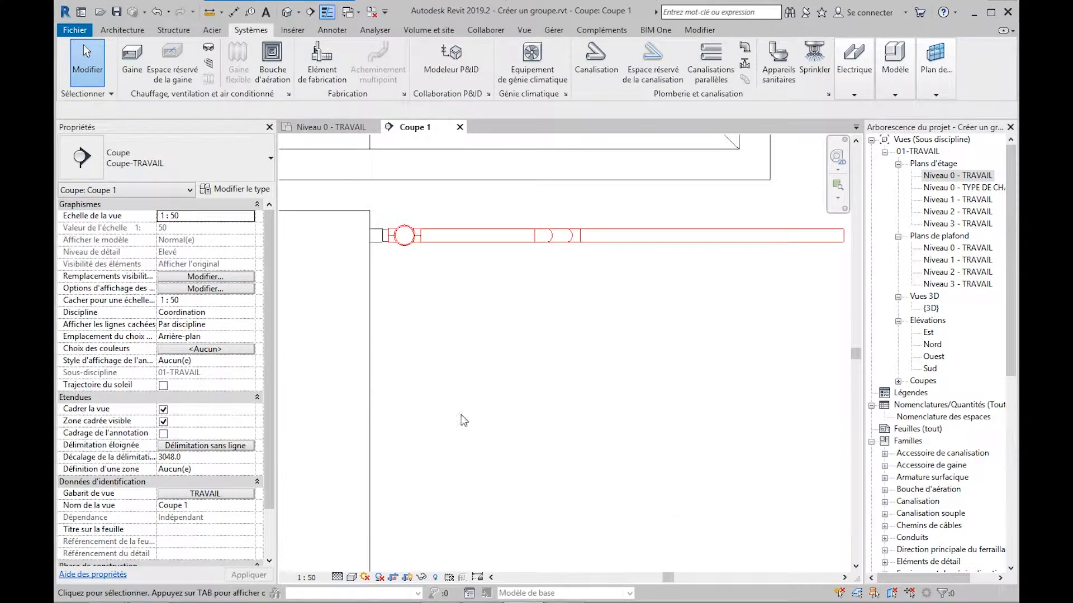
scroll(480, 259, up, 1)
click(519, 240)
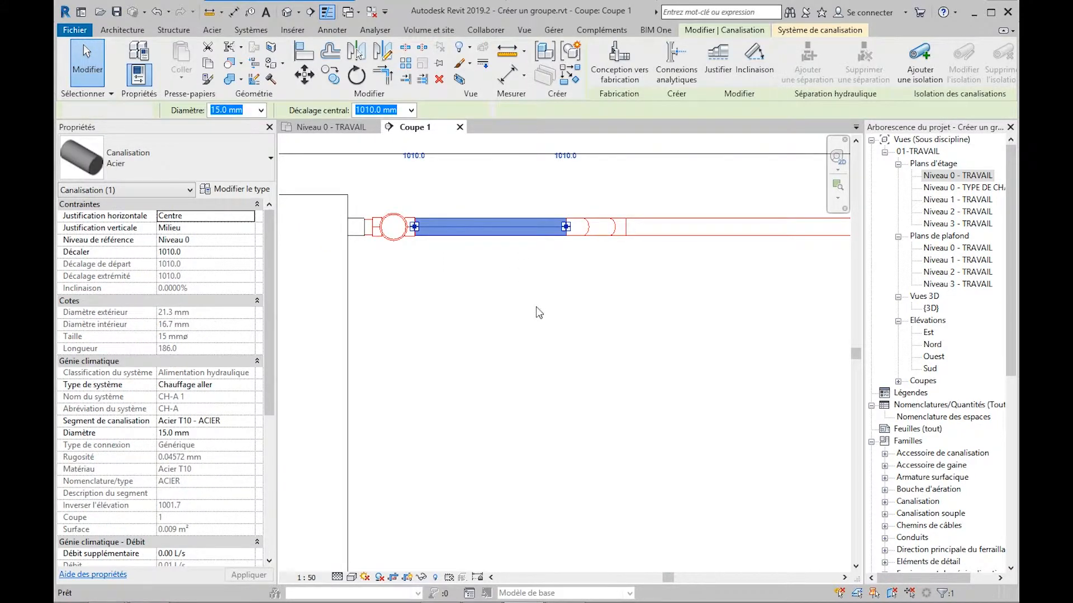
key(Delete)
click(579, 233)
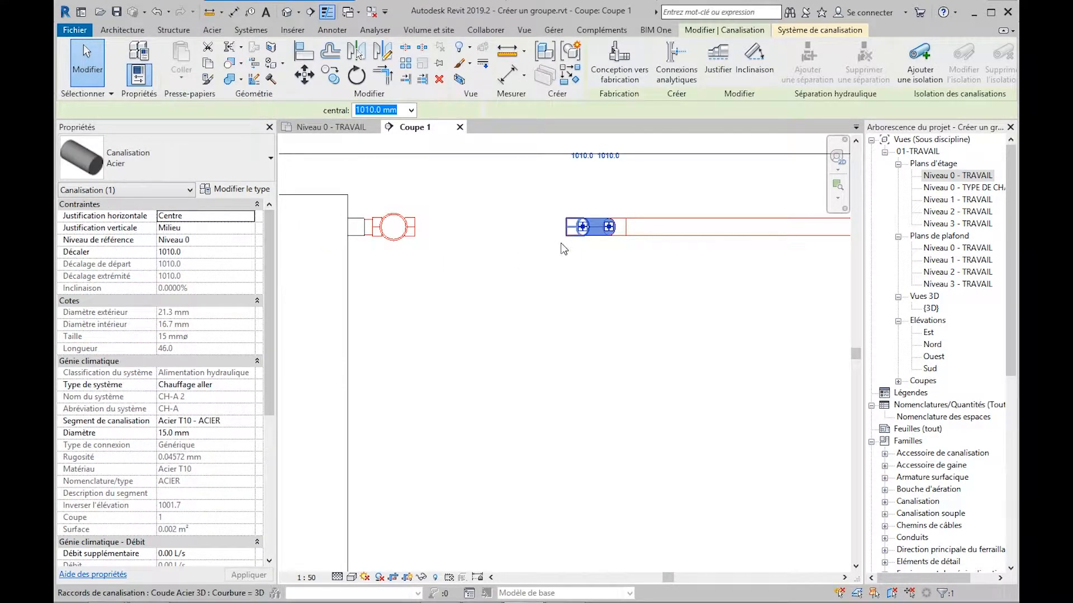
click(567, 229)
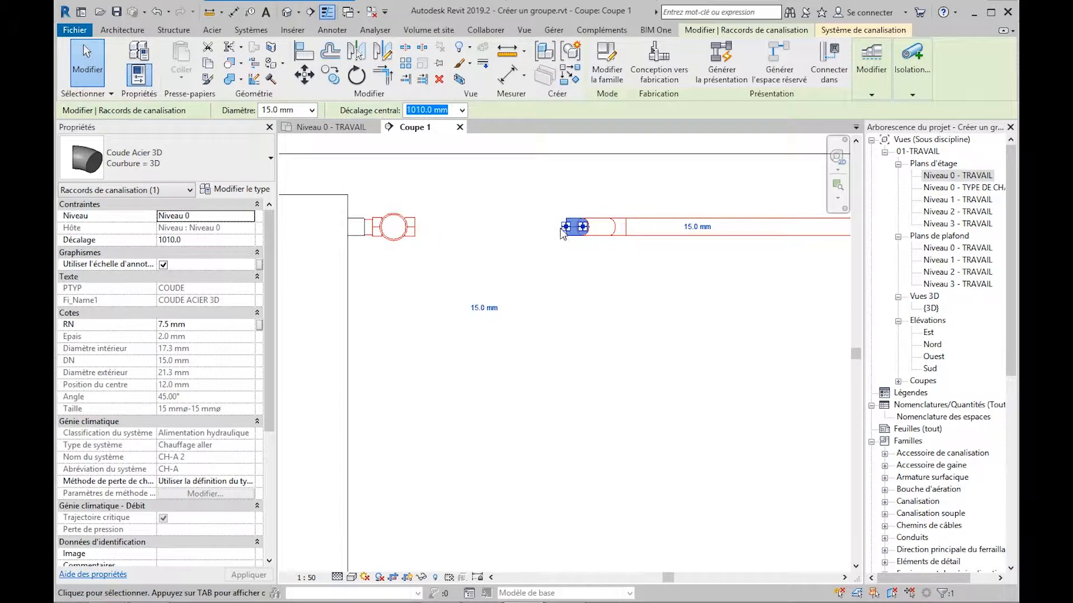
drag(556, 232, 411, 233)
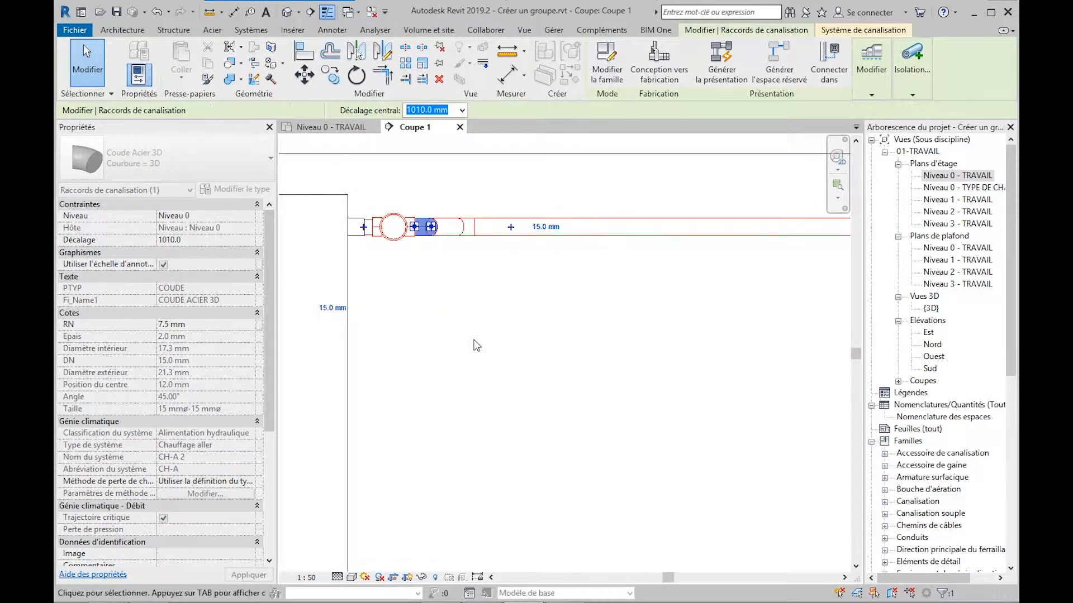
click(467, 362)
Step: Draw a vertical supply riser from the free end of the upper pipe, up through the ceiling to an offset of 2690 mm
scroll(467, 362, down, 5)
click(549, 367)
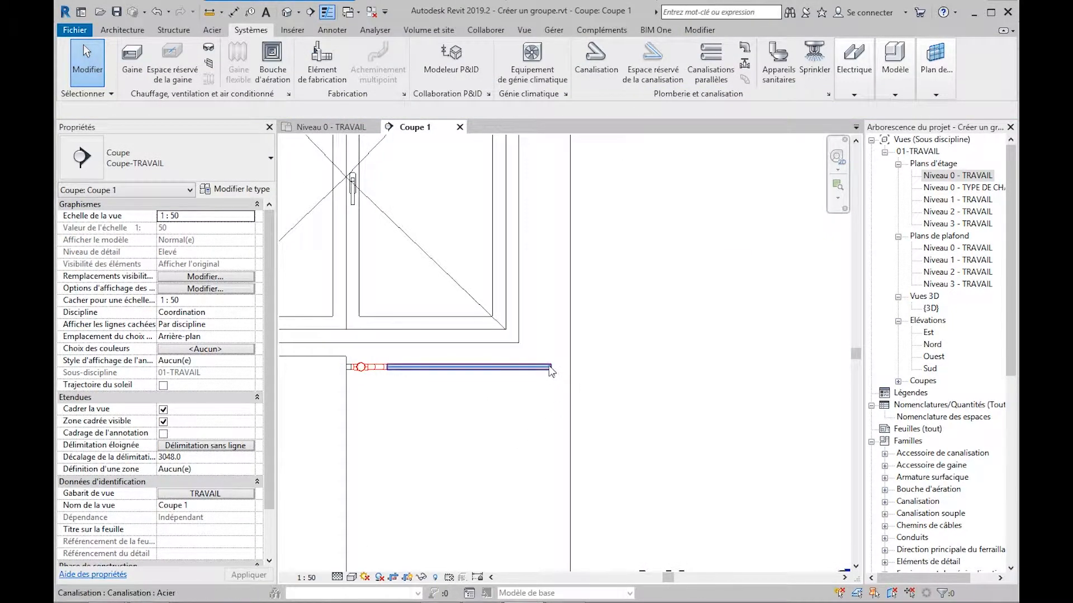
right_click(556, 369)
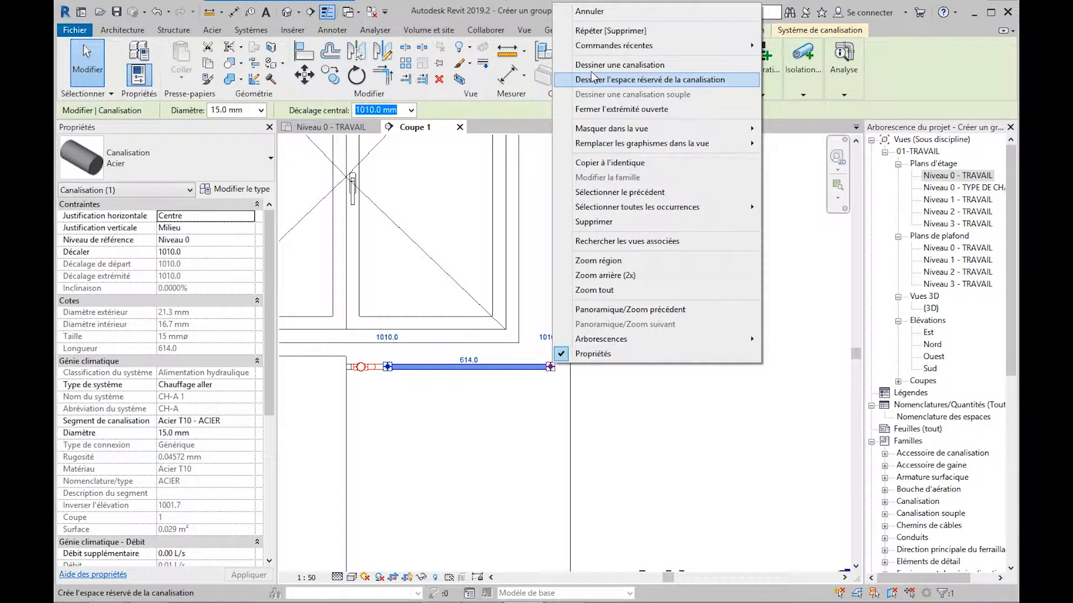
key(Escape)
scroll(529, 308, down, 2)
middle_drag(535, 253, 538, 367)
scroll(538, 367, down, 1)
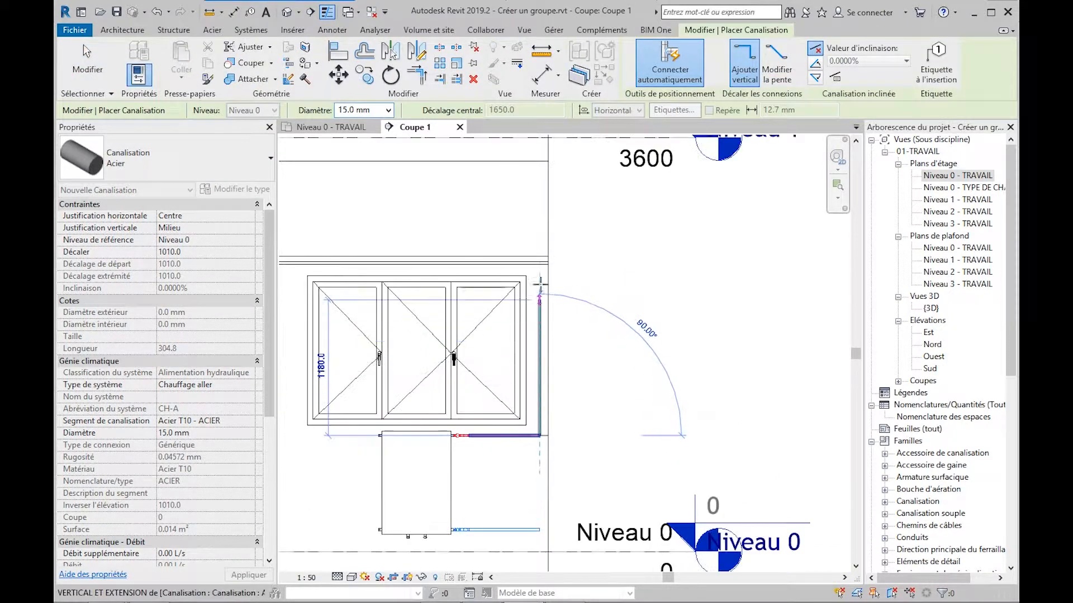
click(540, 243)
key(Escape)
key(Escape)
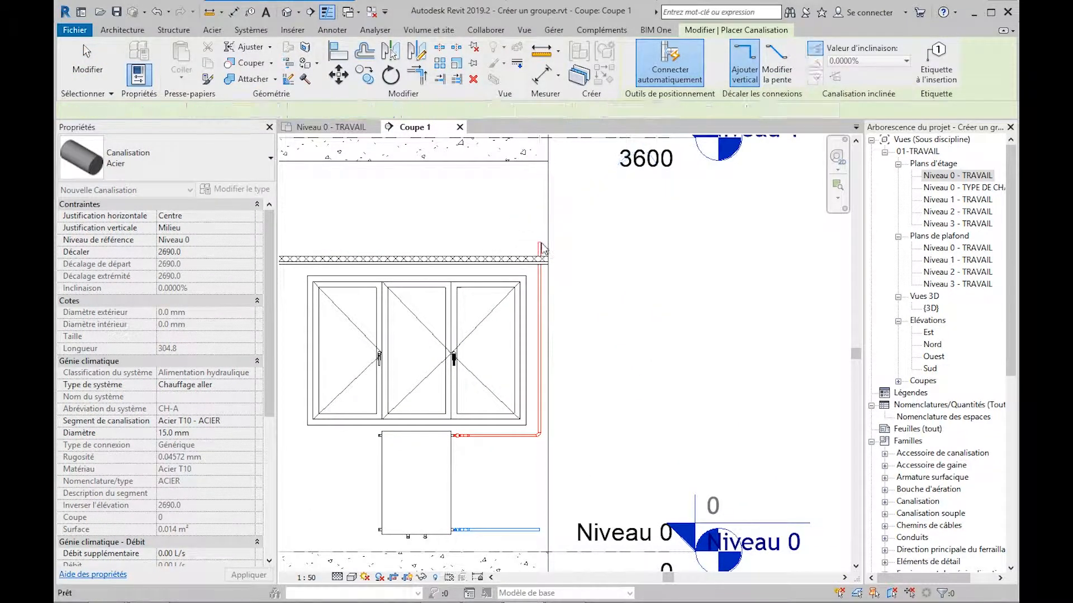
Step: Widen the section's crop region so it extends past the partition beside the radiator pipes
scroll(543, 255, down, 2)
middle_drag(551, 237, 547, 273)
click(551, 277)
scroll(562, 311, down, 3)
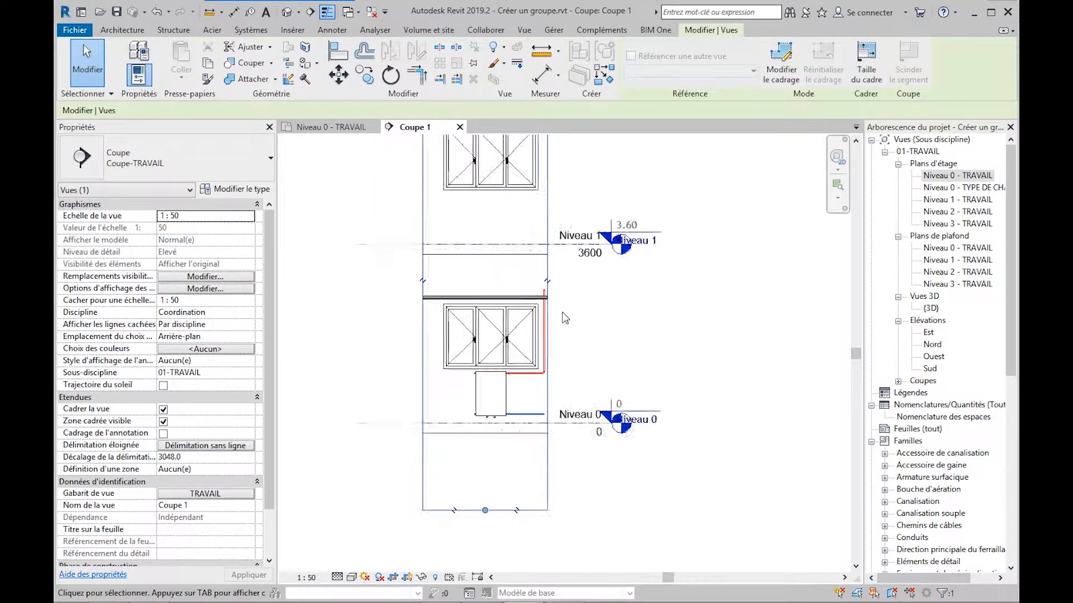
middle_drag(561, 309, 560, 367)
drag(539, 239, 594, 241)
click(639, 462)
scroll(505, 548, up, 6)
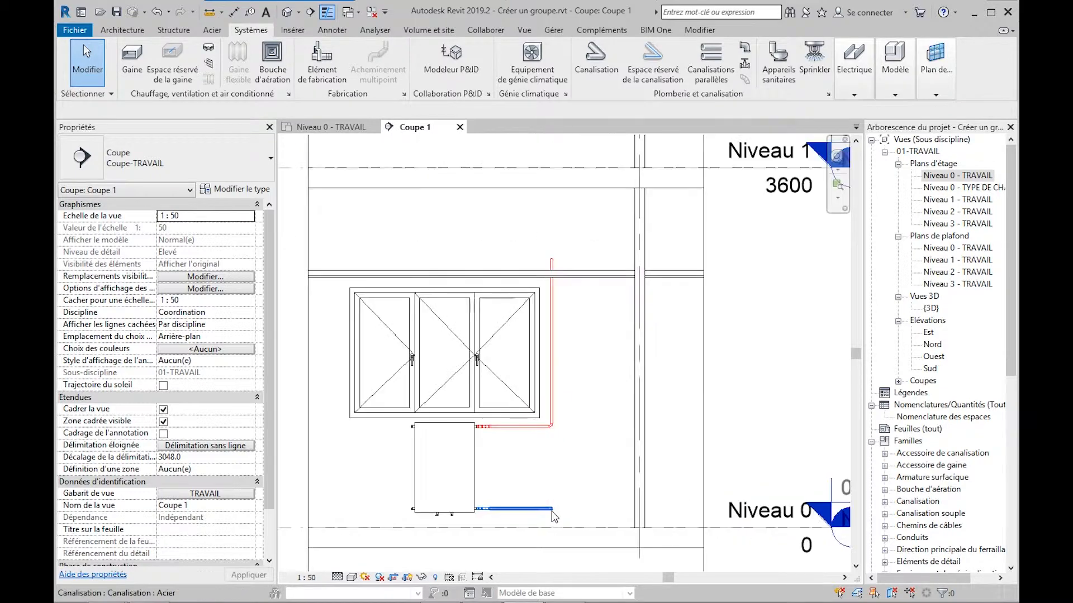
Step: Extend the lower return pipe slightly beyond the supply riser and draw its own riser up to an offset of 2690 mm
click(562, 505)
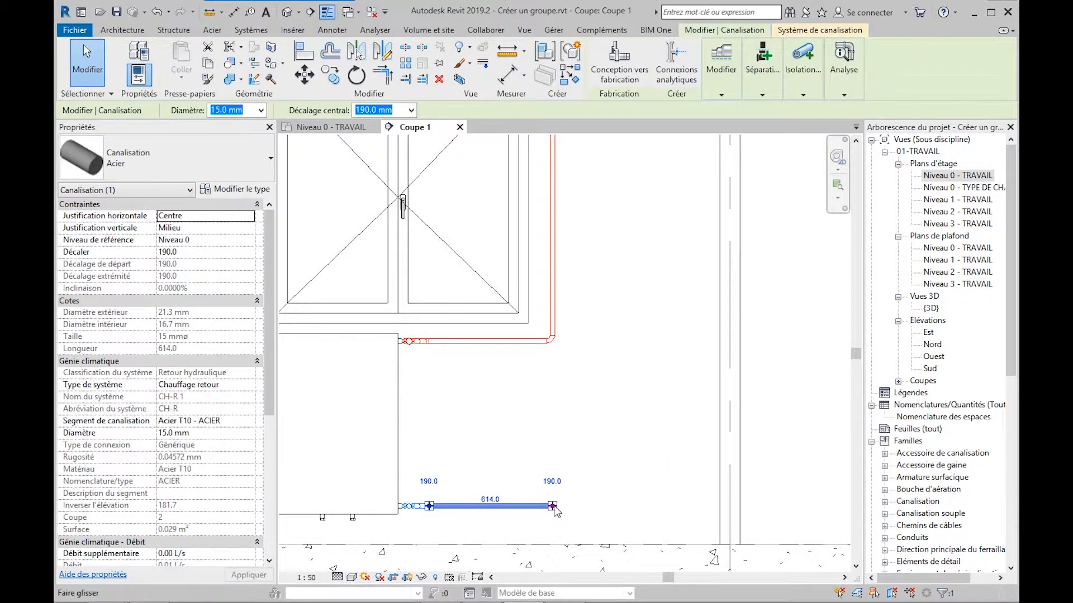
right_click(553, 506)
click(610, 208)
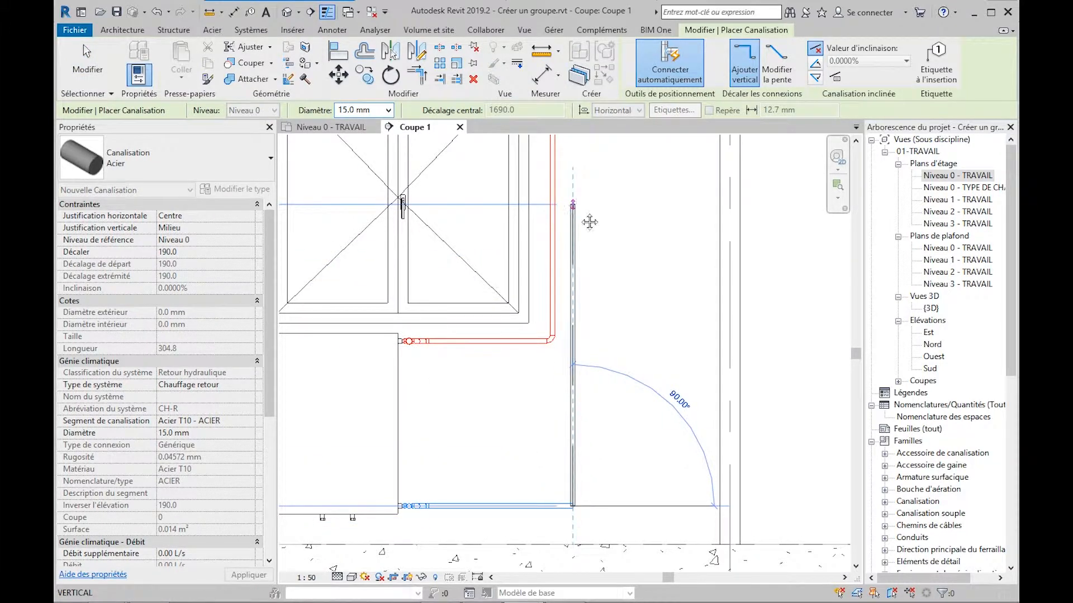
middle_drag(590, 222, 564, 395)
click(561, 330)
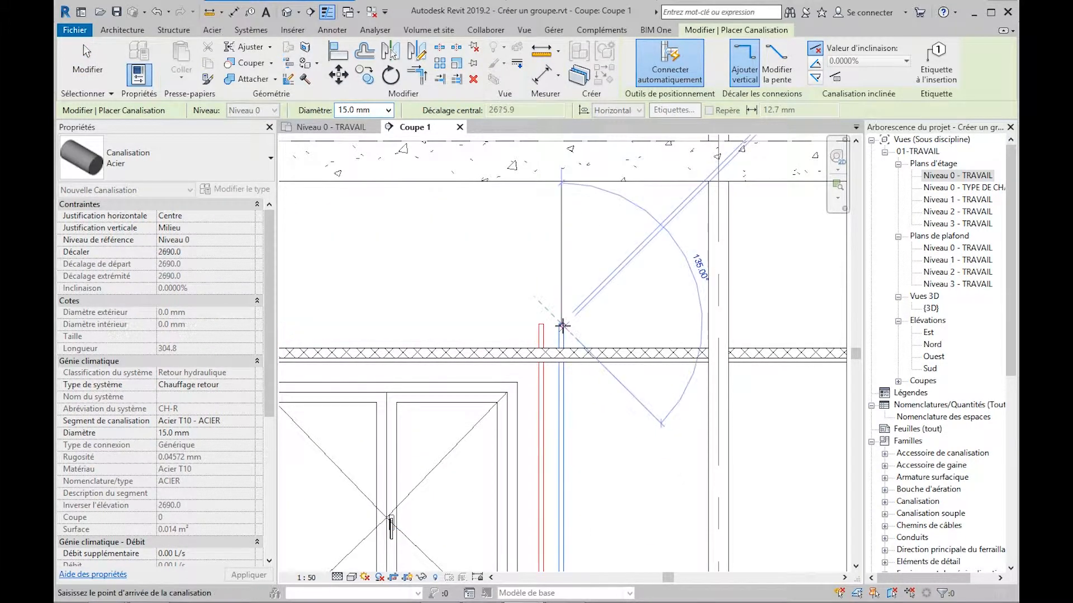
key(Escape)
key(Escape)
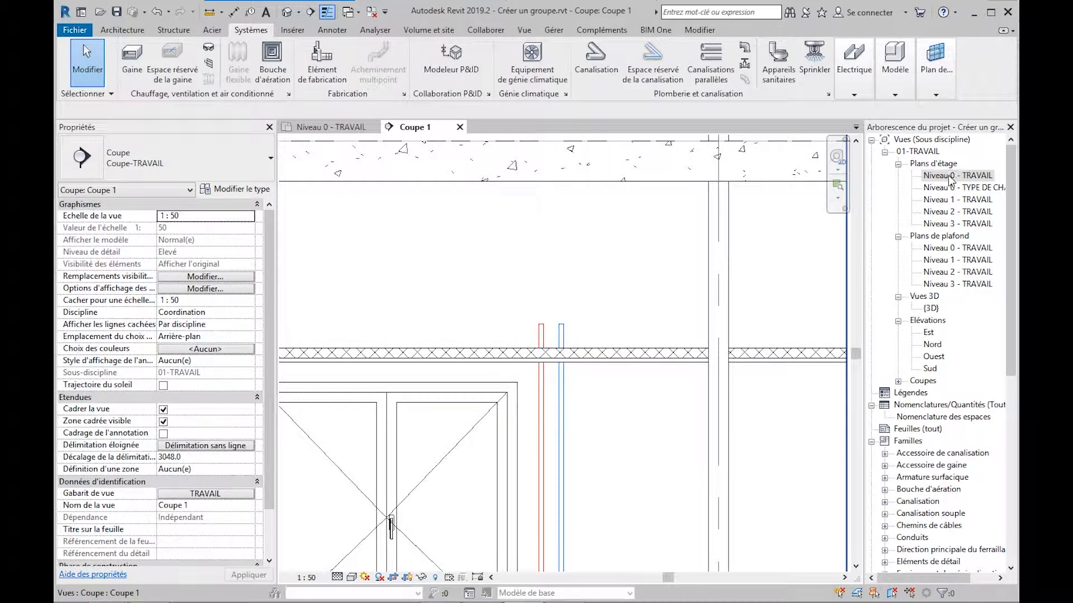
Step: In the Niveau 0 - TRAVAIL floor plan, draw a supply pipe at 2690 mm from the supply riser across Bureau 00-008 toward the corridor wall
double_click(949, 177)
scroll(491, 304, up, 4)
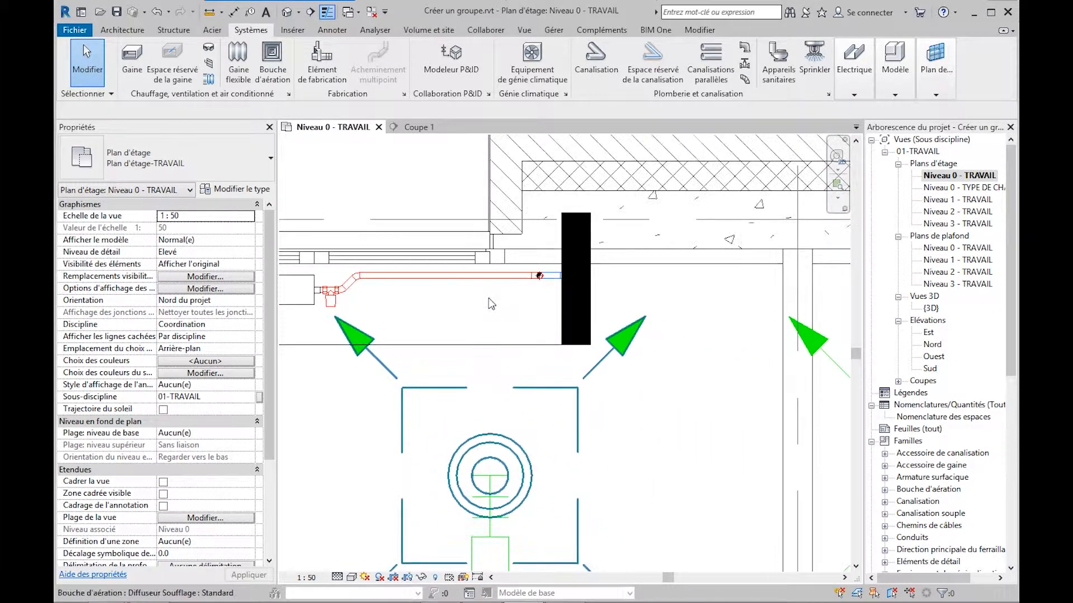
scroll(543, 279, up, 4)
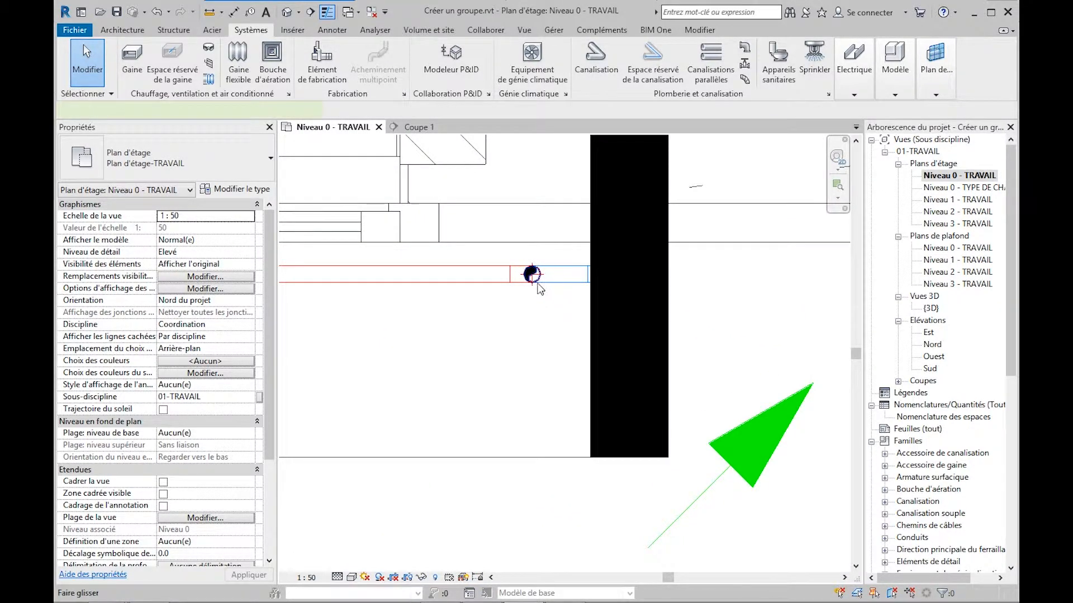
click(535, 279)
right_click(532, 275)
click(563, 306)
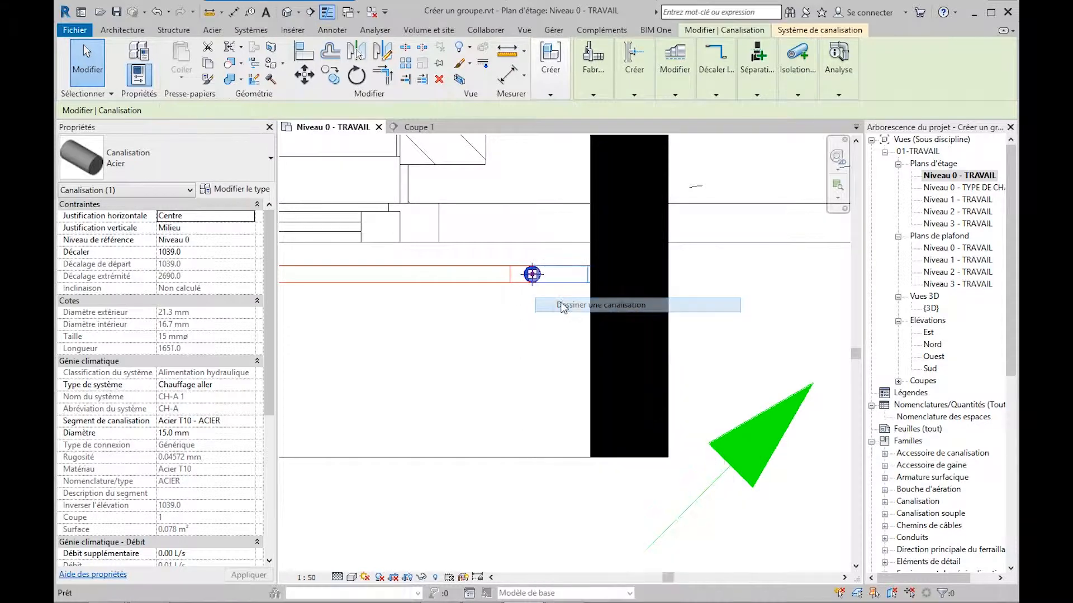
scroll(538, 375, down, 5)
middle_drag(548, 431, 539, 260)
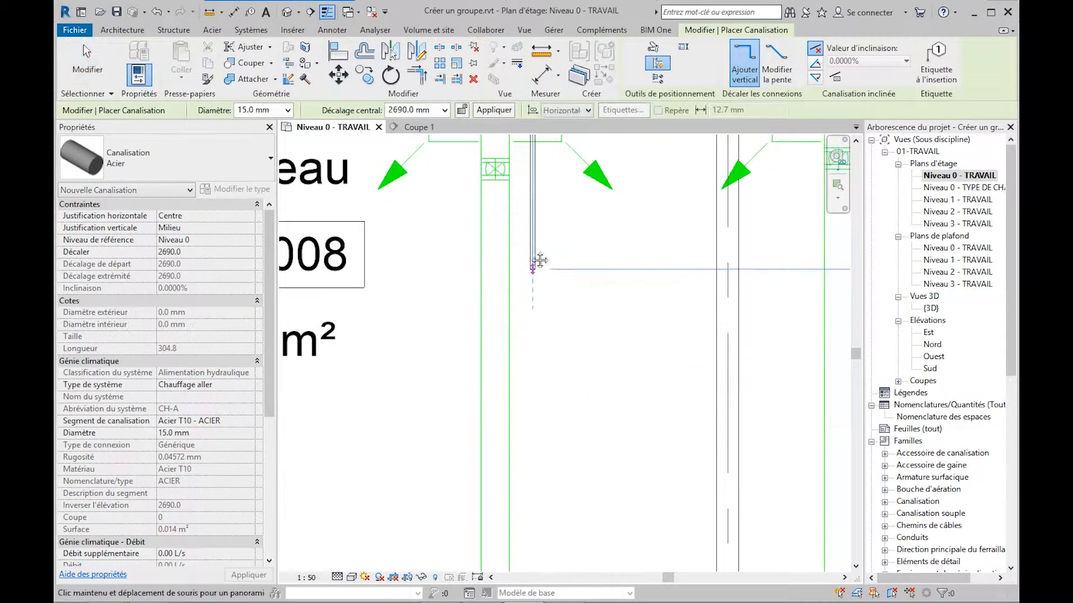
scroll(540, 260, down, 2)
click(540, 502)
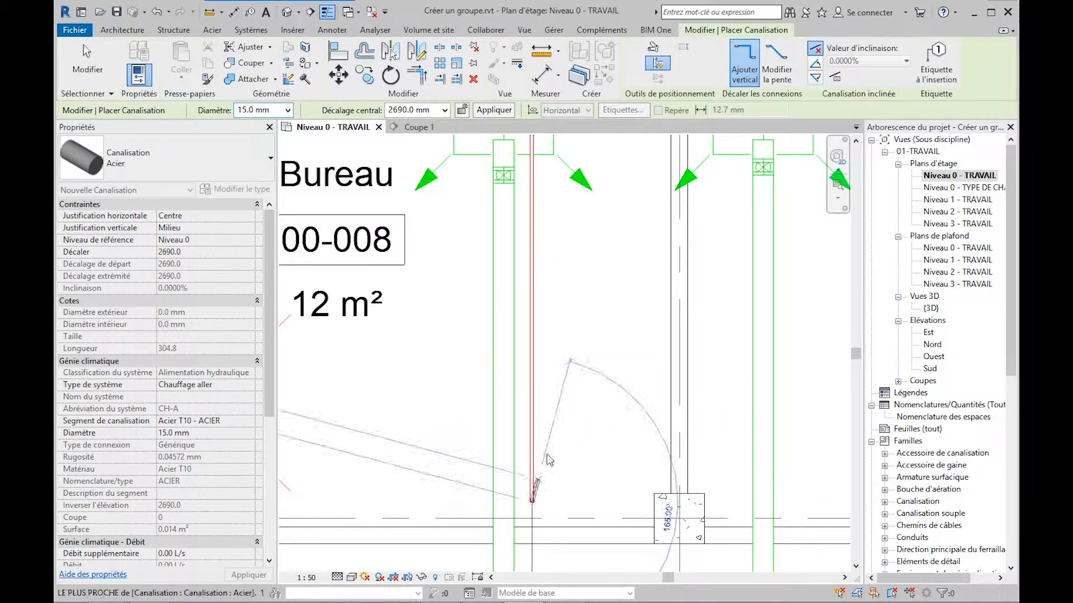
key(Escape)
key(Escape)
Step: Move the end of the Coupe 1 section mark away from the return riser
middle_drag(575, 385, 573, 570)
scroll(553, 183, up, 3)
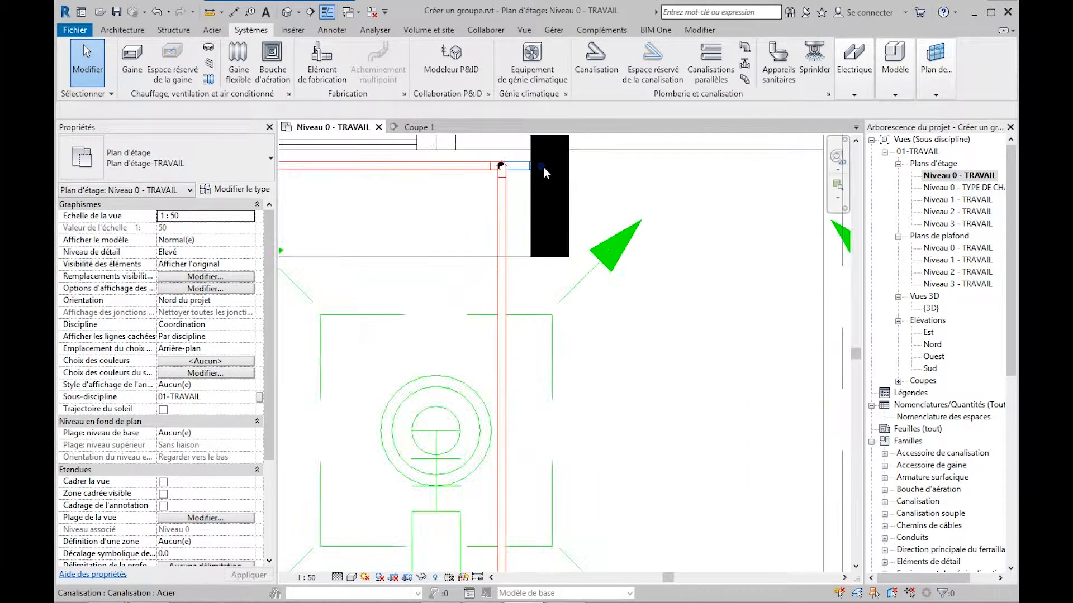
click(450, 257)
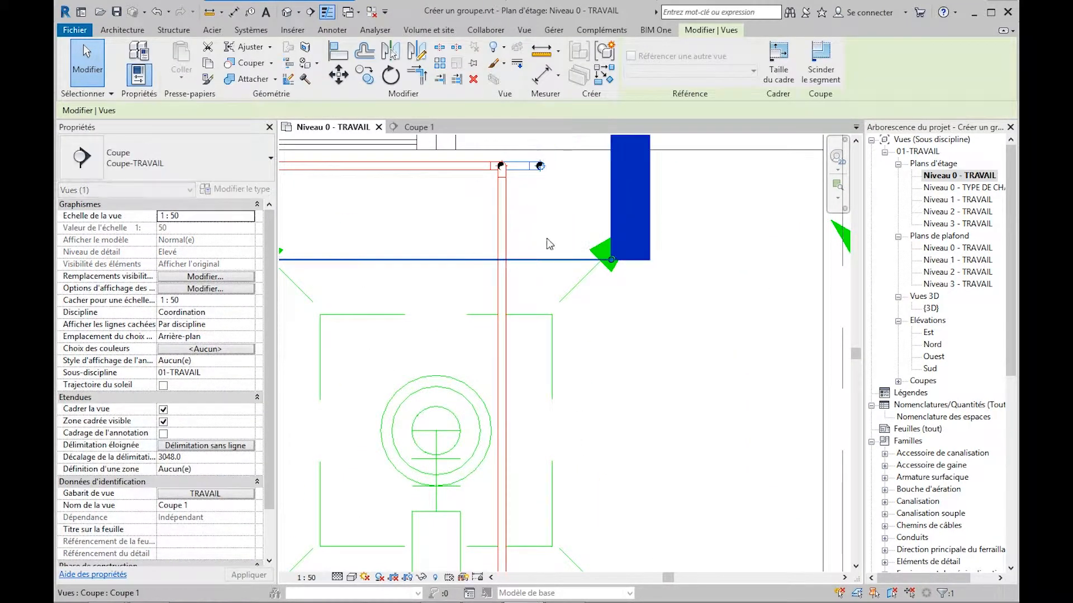
scroll(546, 170, up, 6)
click(546, 178)
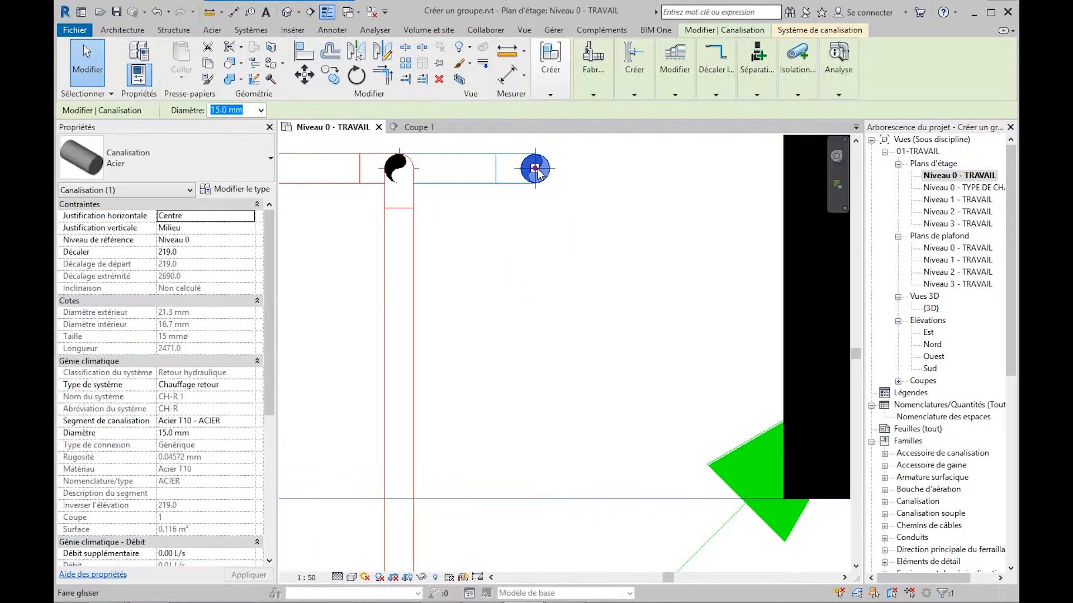
right_click(537, 169)
click(534, 177)
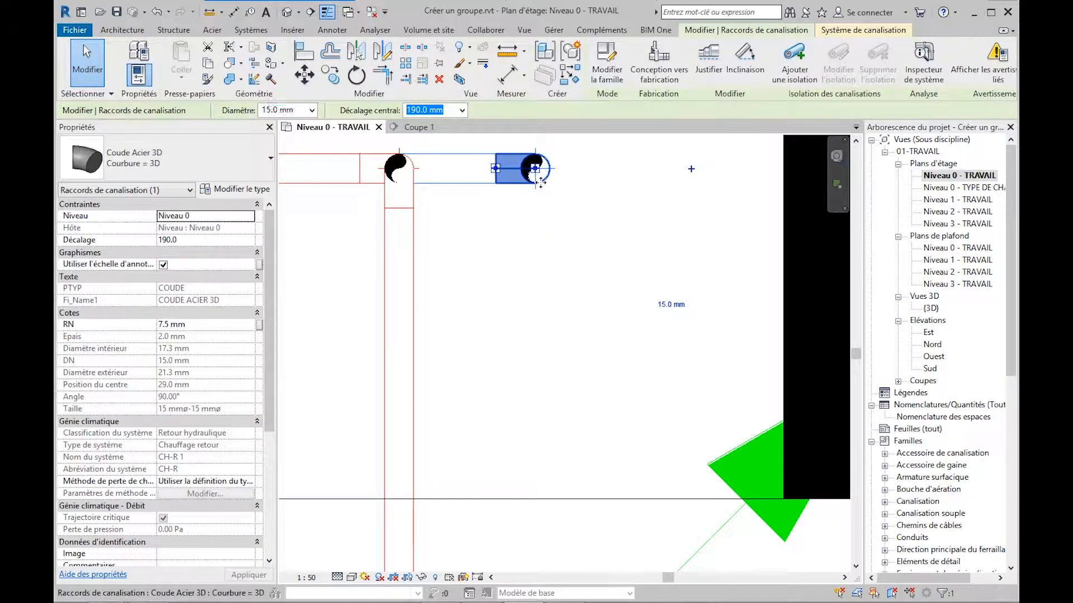
click(540, 189)
Step: Draw a return pipe at 2690 mm from the return riser, parallel to the supply pipe and ending level with it near the corridor wall
click(537, 175)
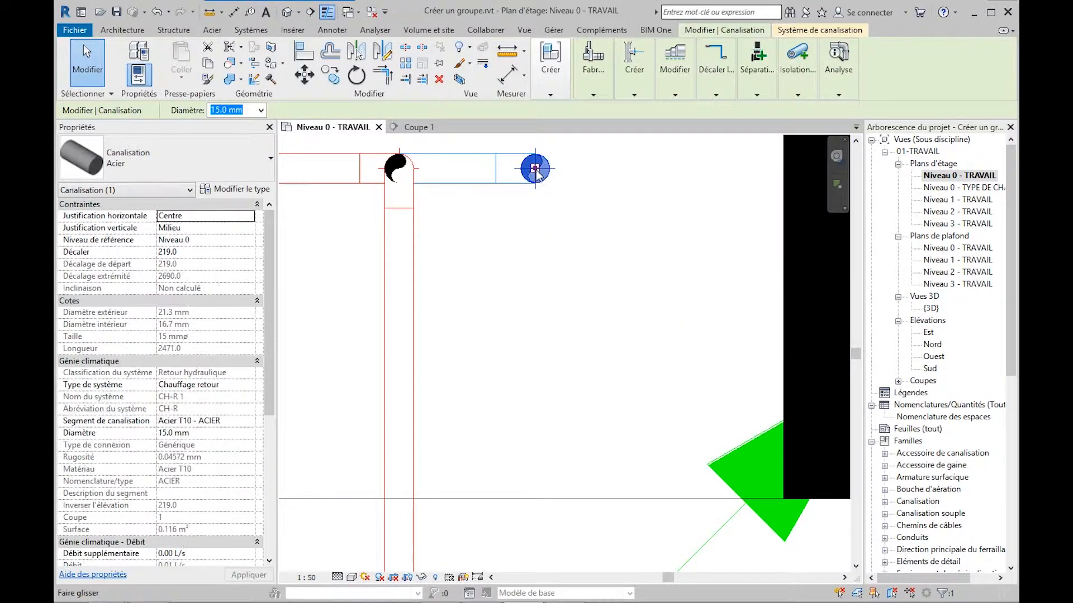
right_click(534, 172)
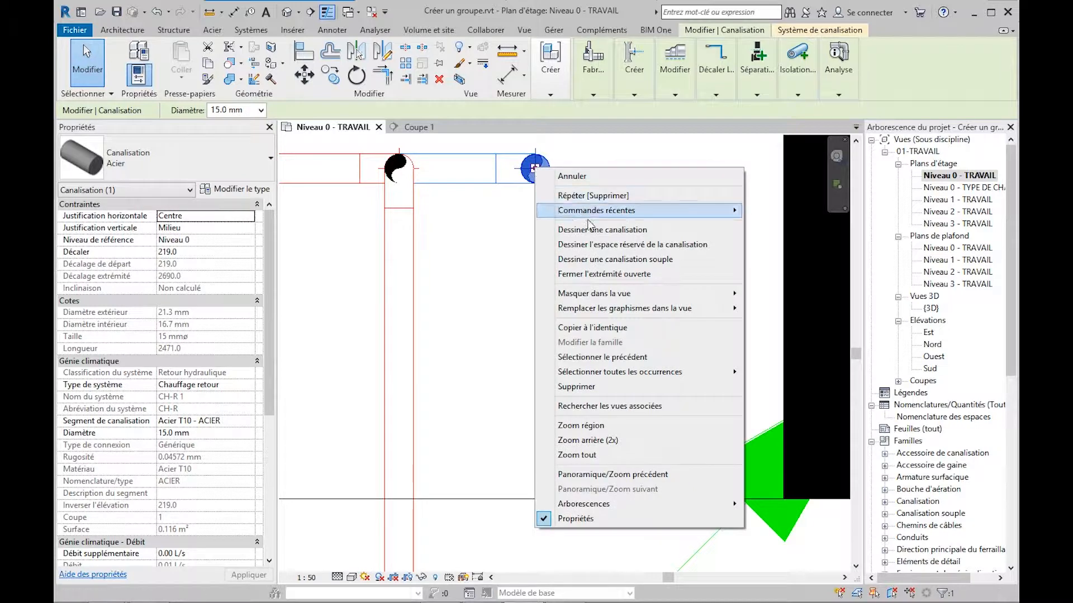
click(558, 230)
scroll(556, 231, down, 1)
scroll(546, 284, down, 3)
mouse_move(548, 344)
middle_down()
mouse_move(560, 326)
mouse_move(558, 140)
mouse_move(566, 256)
middle_up()
scroll(557, 140, down, 1)
scroll(556, 355, down, 1)
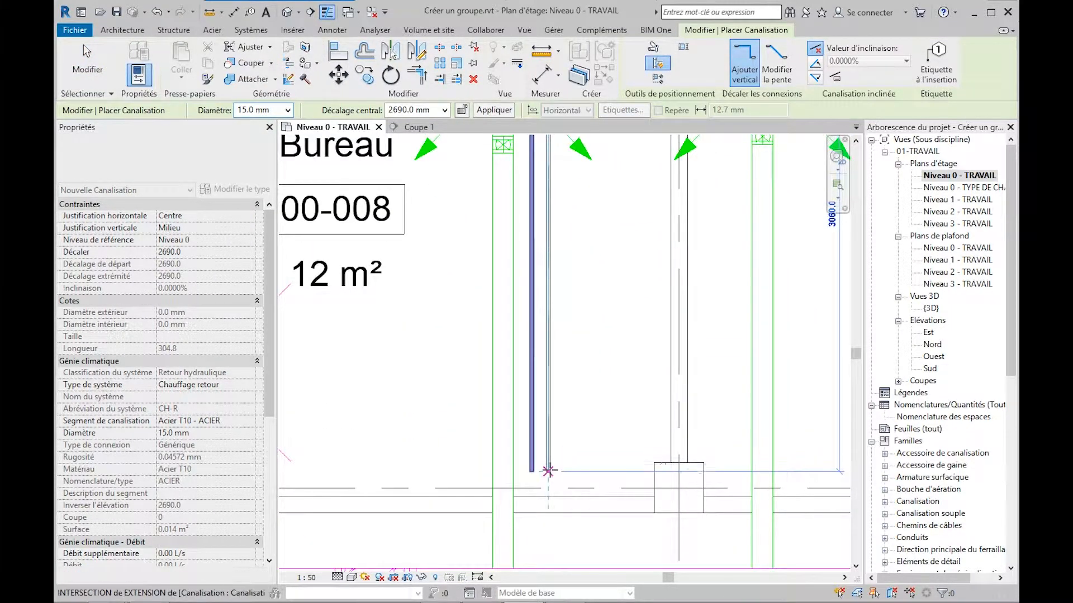
click(548, 471)
key(Escape)
key(Escape)
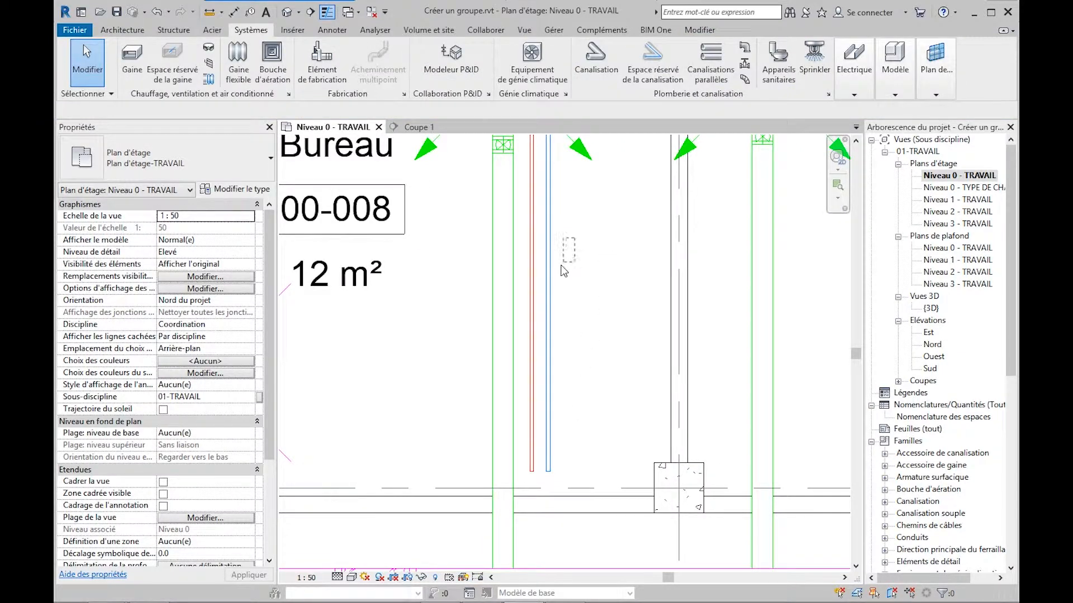
Step: Set the central offset of the two parallel supply and return pipes to 2700 mm
drag(563, 270, 539, 285)
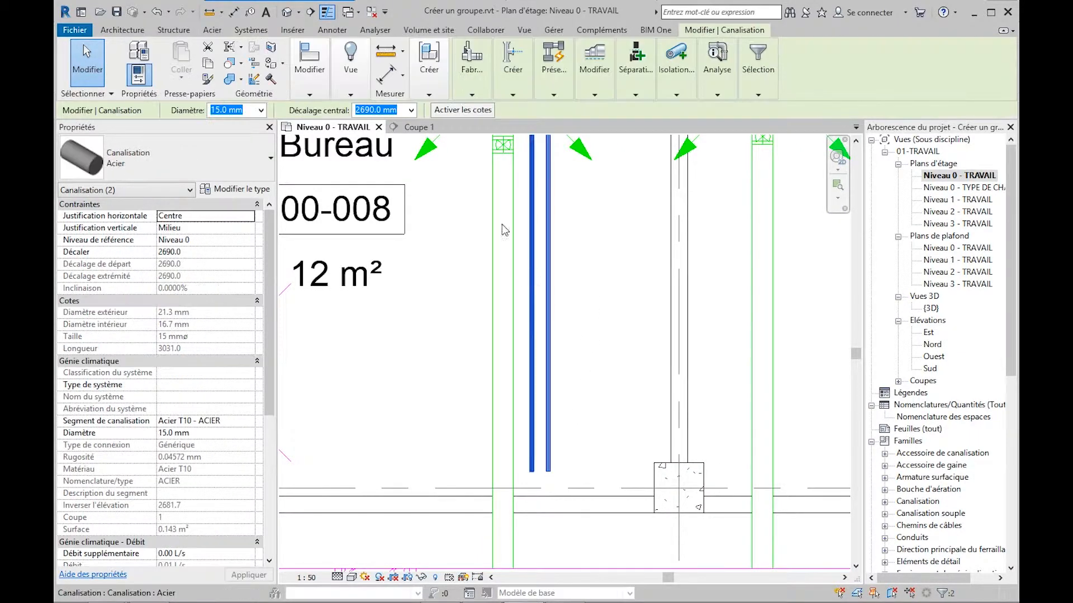
click(411, 111)
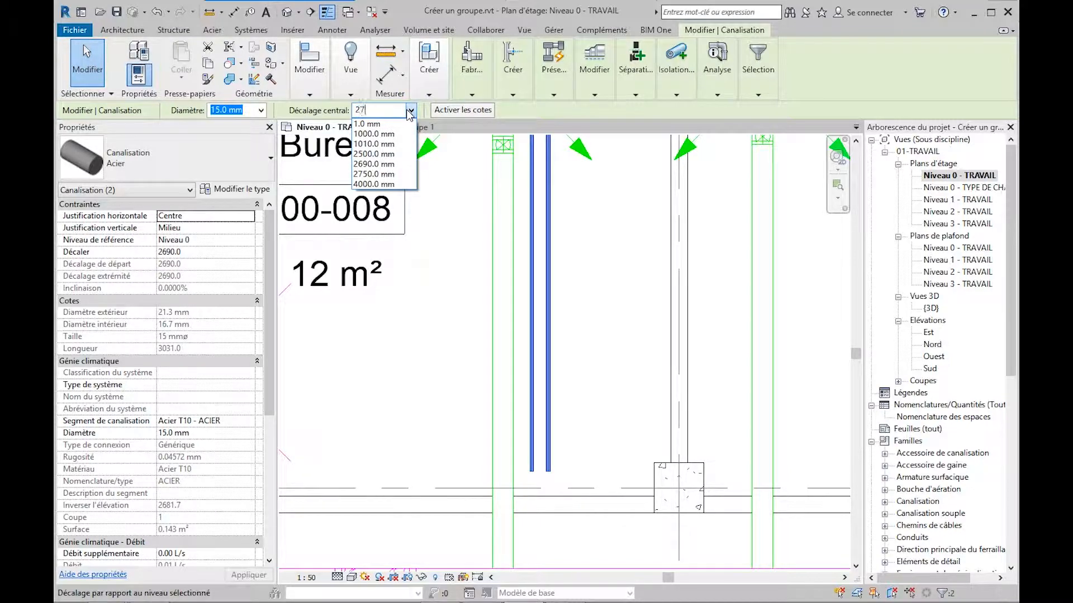
key(Return)
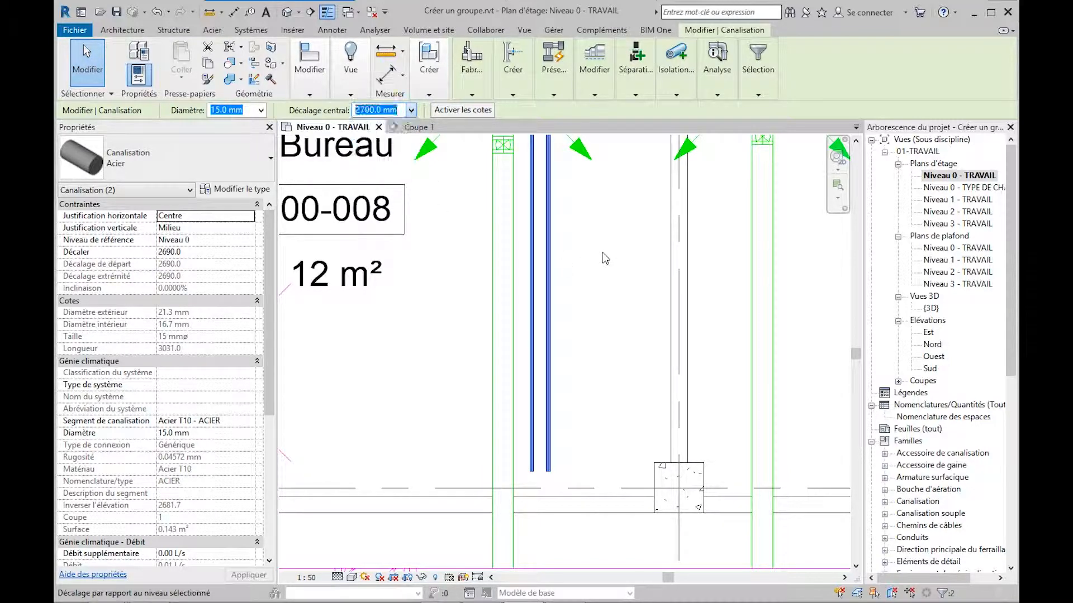
click(606, 258)
Step: Create a model group named RAD 1 from the radiator in Bureau 00-008 and its entire connected pipe network
scroll(606, 258, down, 3)
middle_drag(523, 389, 524, 525)
scroll(526, 313, down, 1)
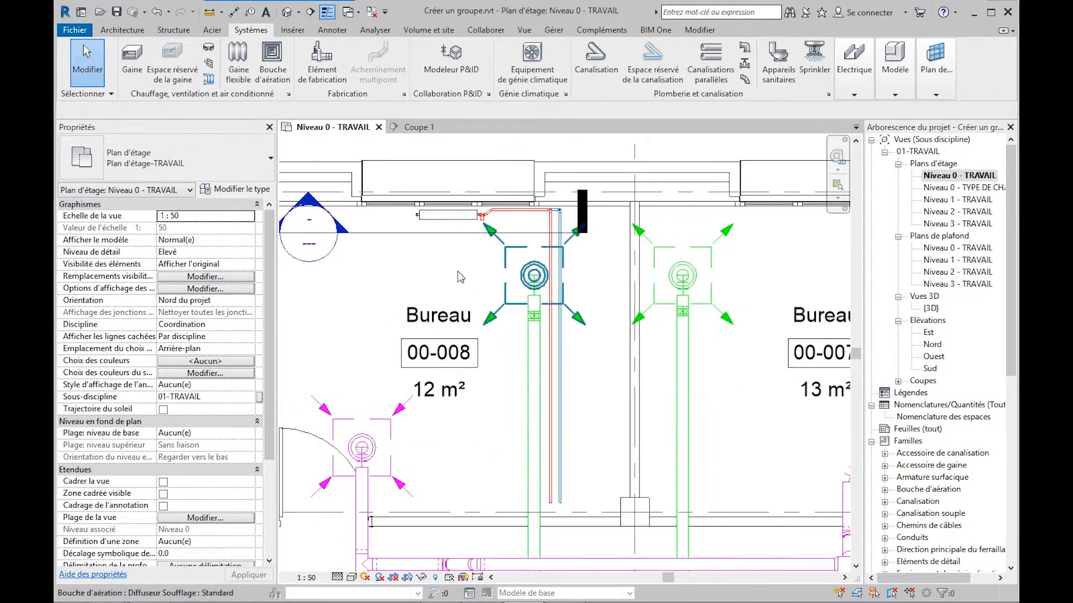
middle_drag(463, 277, 457, 326)
scroll(457, 325, up, 2)
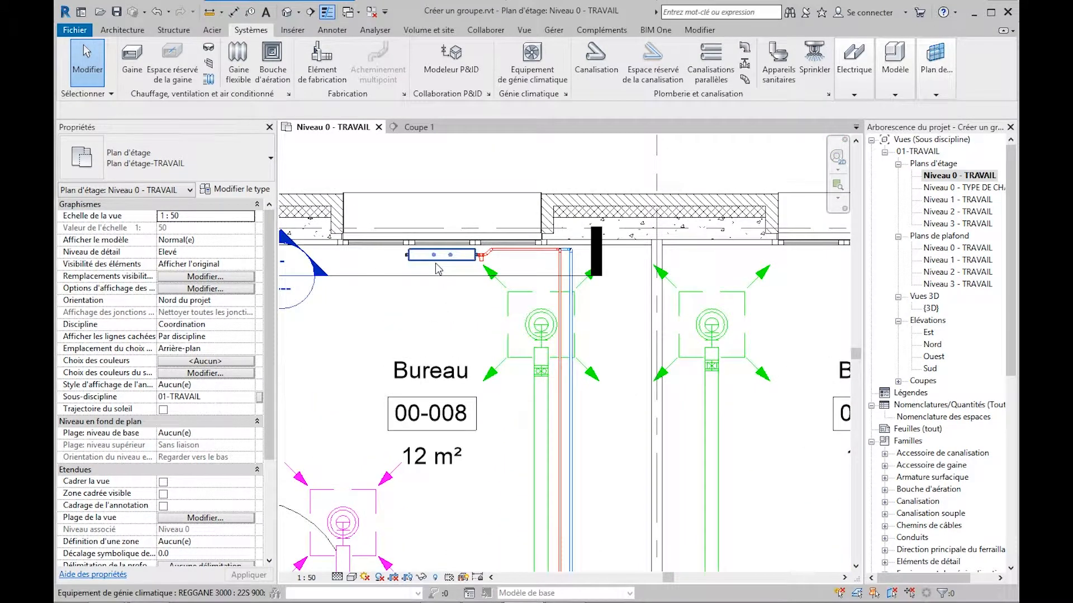
key(Tab)
key(Tab)
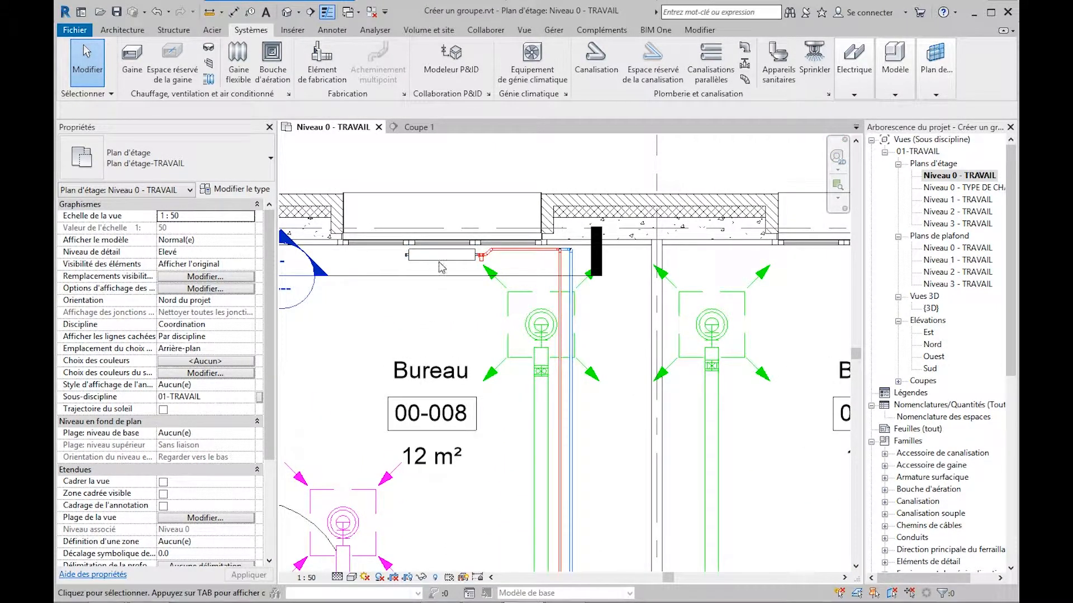
click(442, 258)
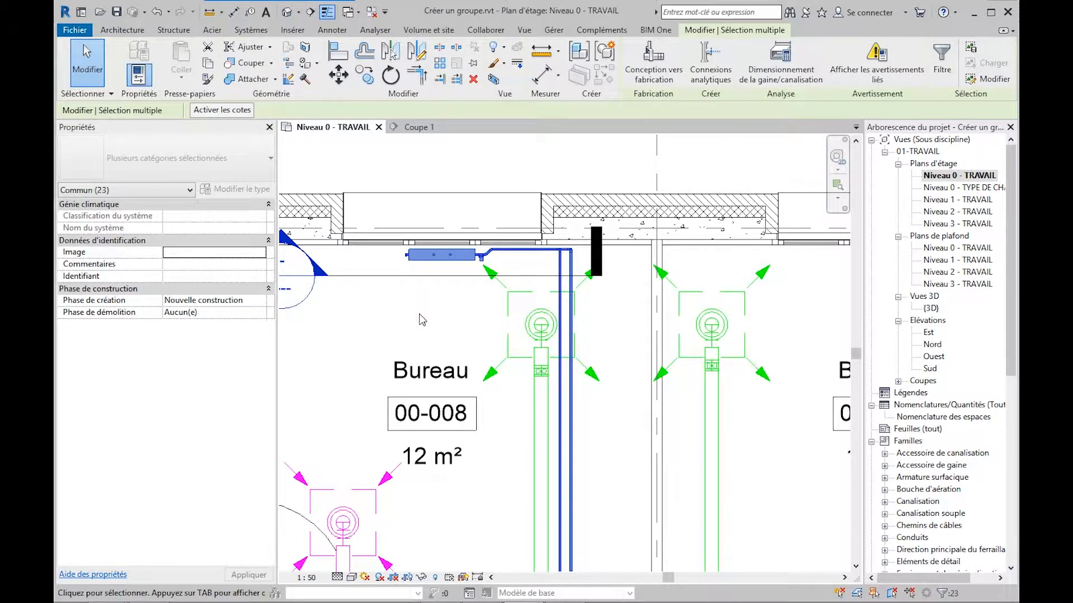
click(607, 51)
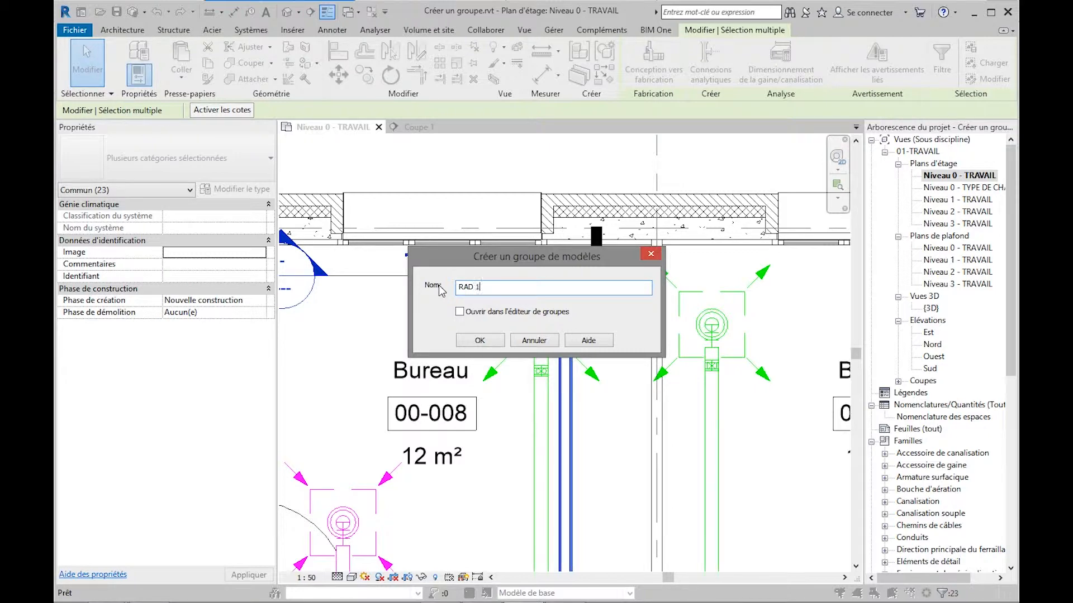
click(480, 342)
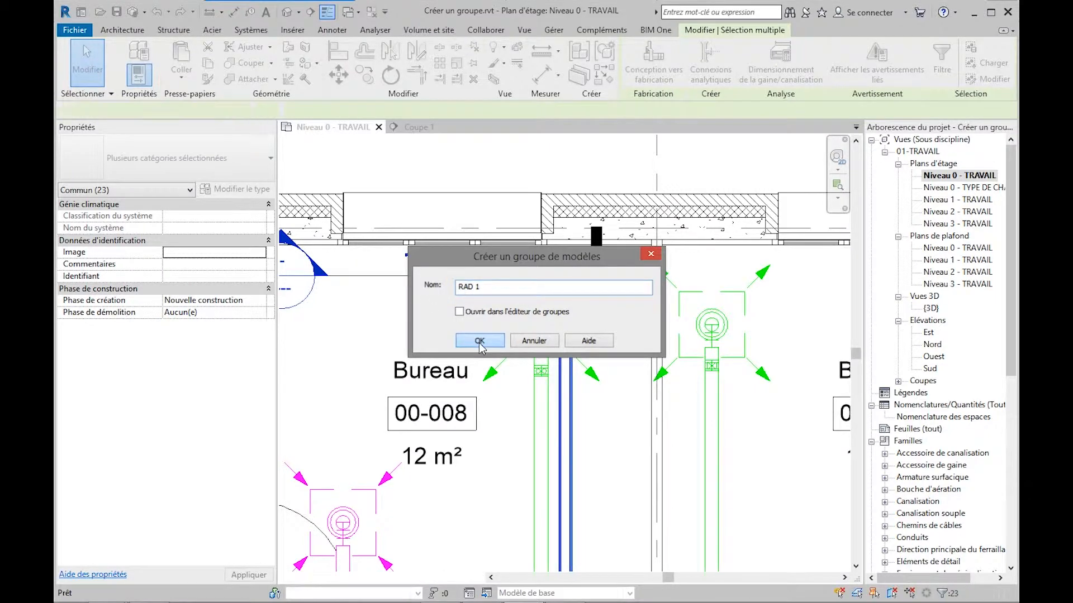
click(371, 337)
Step: Copy the RAD 1 group in multiple mode from the window-side end of its radiator's centreline to the window midpoint in Bureau 00-007
scroll(405, 338, down, 3)
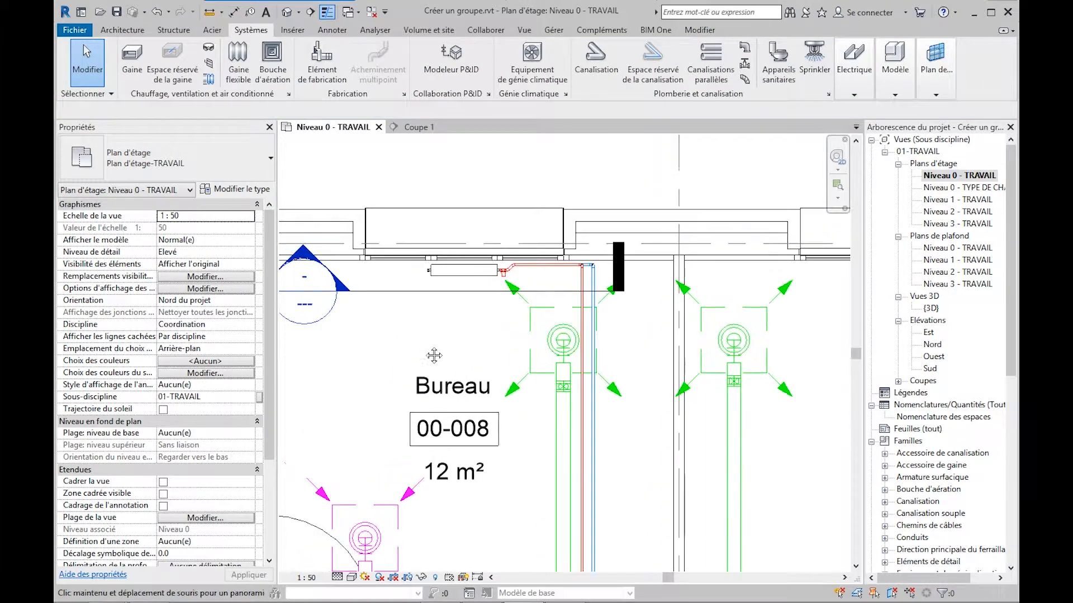
scroll(426, 346, down, 2)
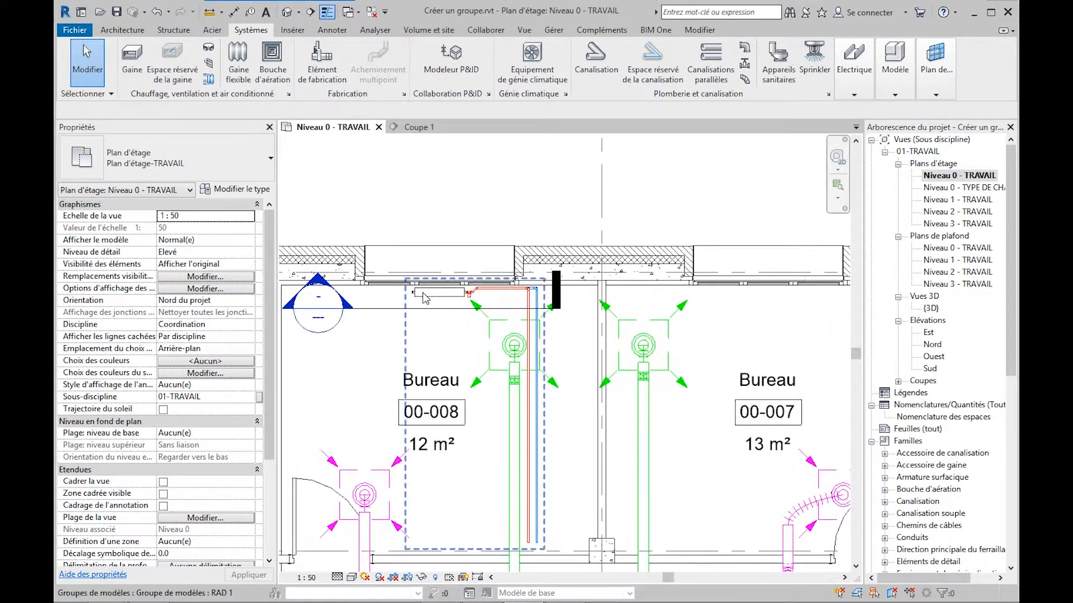
scroll(444, 298, up, 5)
click(444, 298)
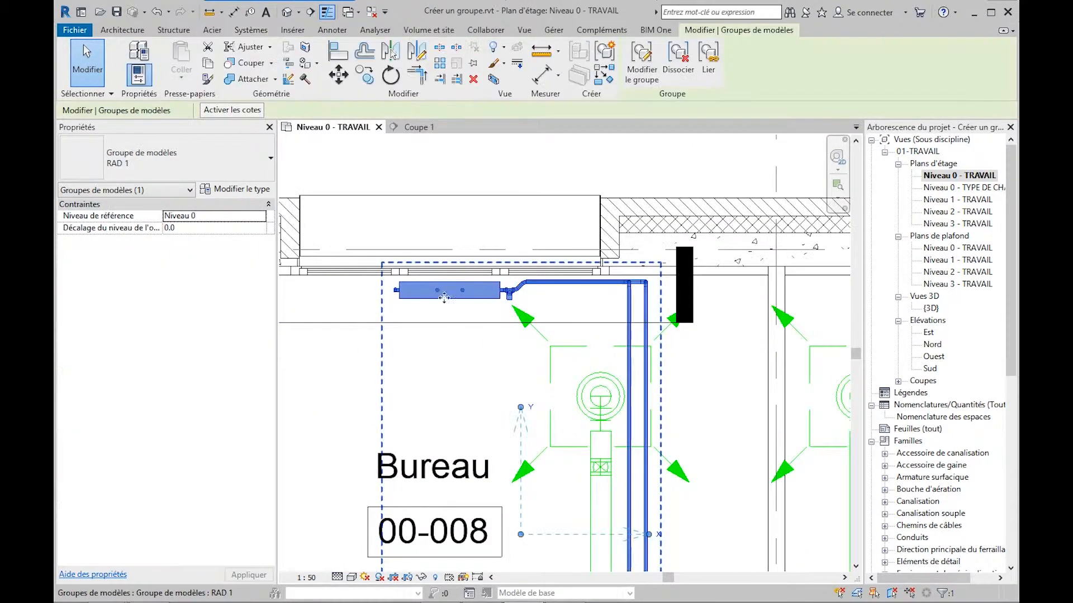
click(365, 75)
scroll(463, 274, up, 3)
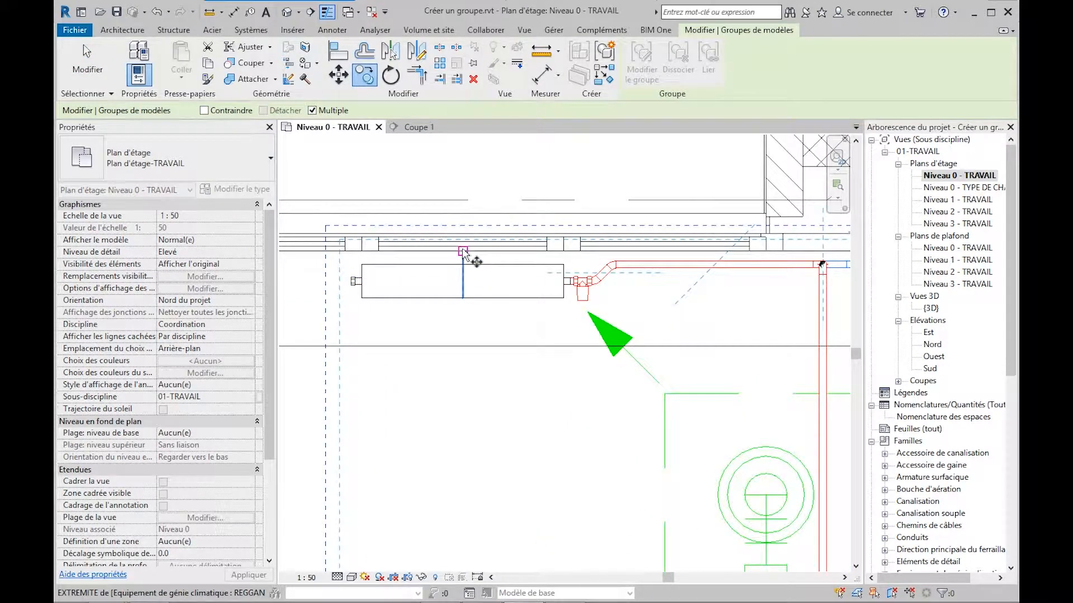
click(464, 253)
scroll(444, 307, down, 4)
scroll(412, 366, up, 2)
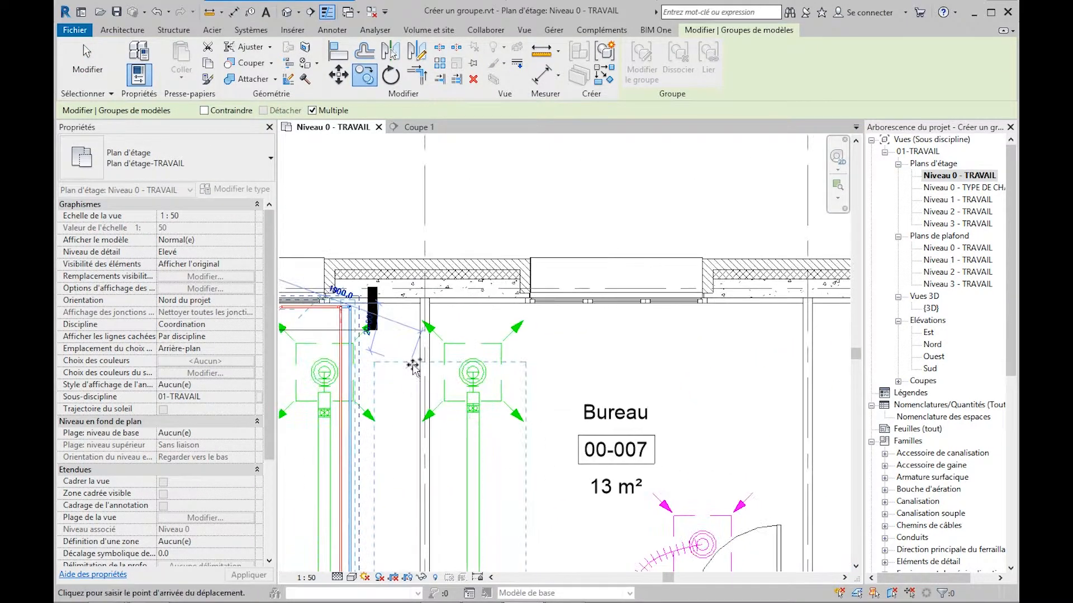
scroll(643, 324, up, 3)
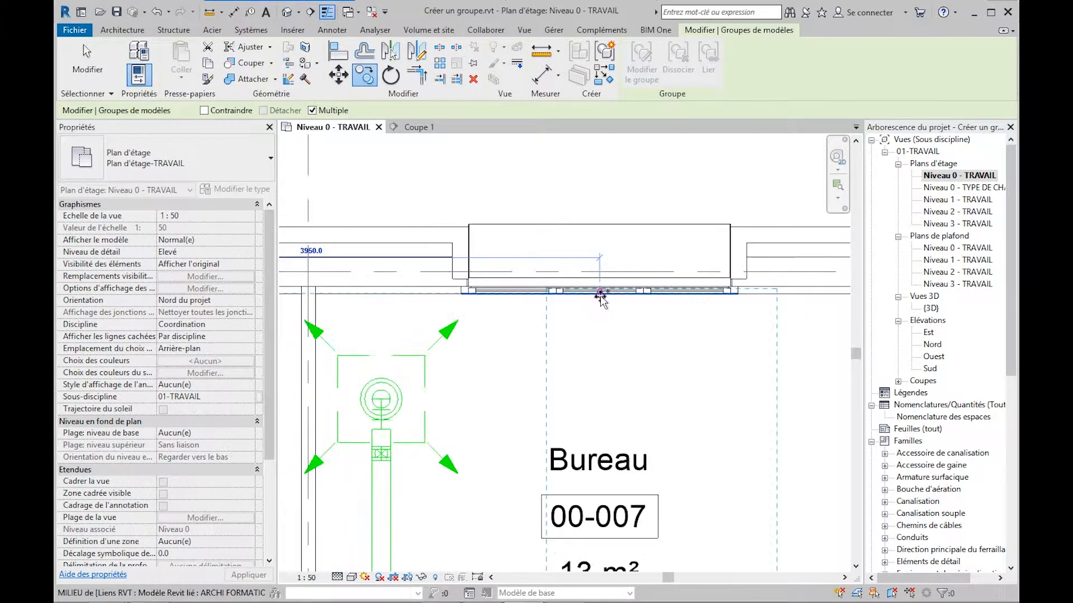
click(600, 294)
Step: Place further copies of RAD 1 at the window midpoints of Bureau 00-006 and Bureau 00-003
scroll(592, 375, down, 2)
middle_drag(723, 381, 274, 382)
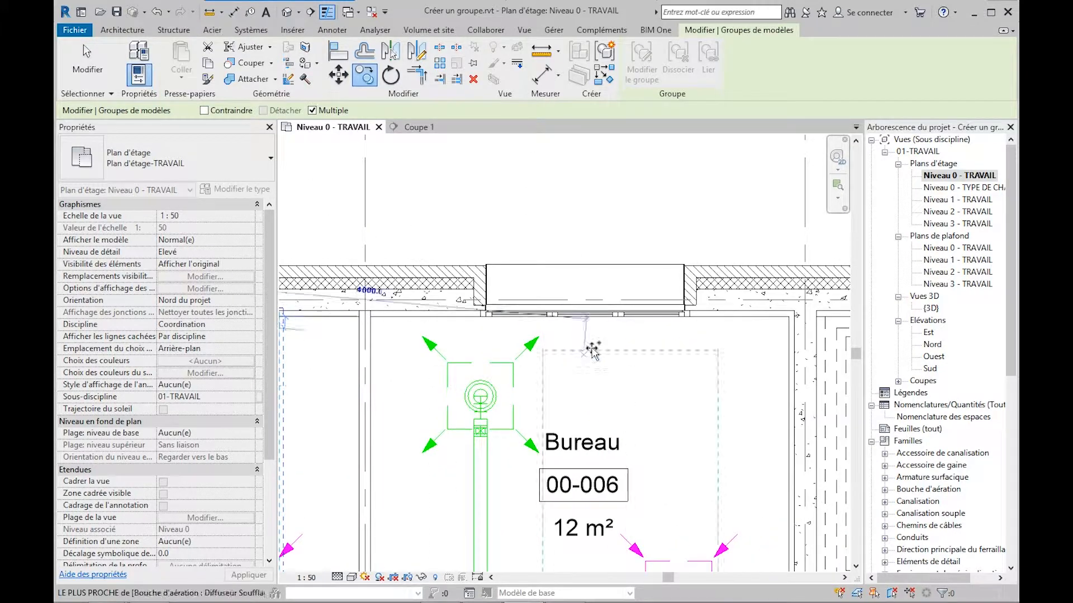
click(585, 317)
scroll(592, 371, down, 3)
middle_drag(796, 408, 347, 378)
middle_drag(682, 347, 474, 357)
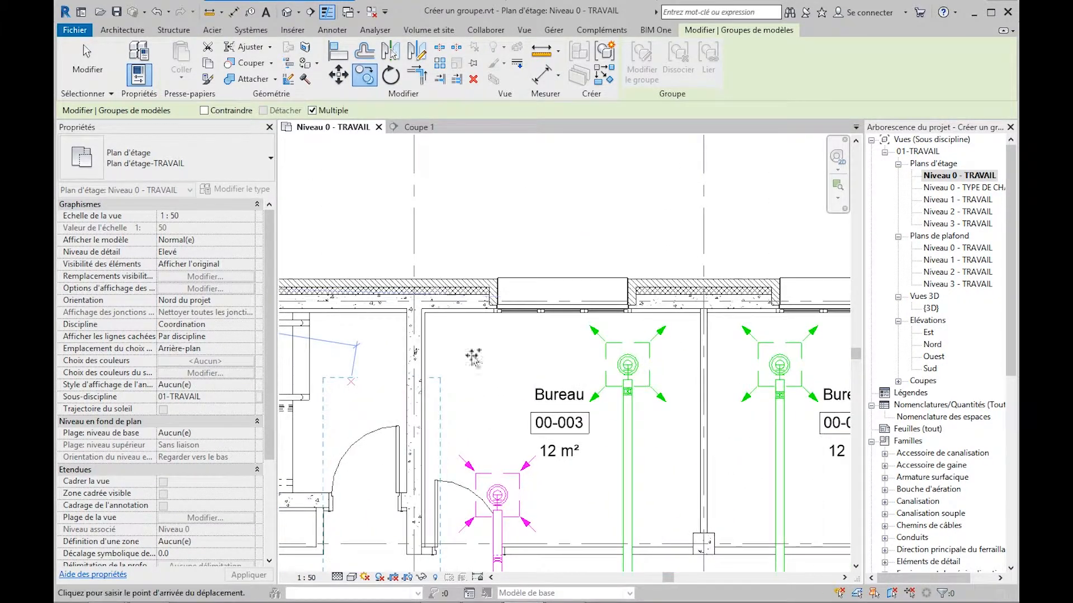
scroll(540, 337, up, 2)
scroll(559, 316, up, 1)
click(576, 306)
Step: Place another copy of RAD 1 at the window midpoint of Bureau 00-002
scroll(581, 318, down, 2)
middle_drag(799, 377, 330, 370)
scroll(466, 345, up, 3)
click(478, 308)
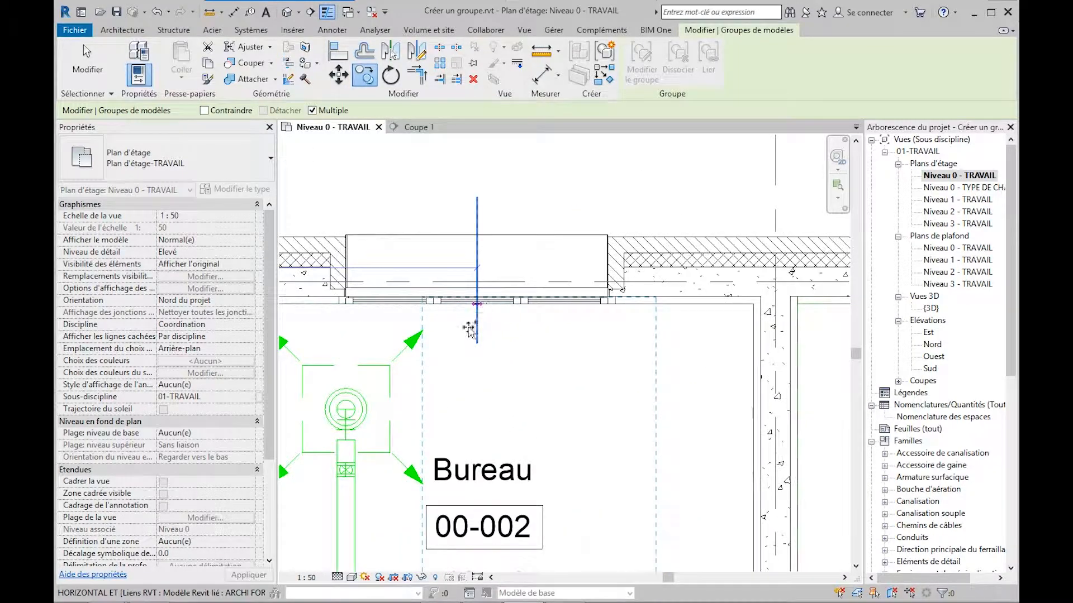
Step: Place a copy of RAD 1 above the window in Bureau 00-010 on the opposite facade and finish copying
scroll(466, 358, down, 3)
middle_drag(522, 304, 481, 141)
scroll(481, 141, down, 2)
scroll(450, 366, down, 1)
middle_drag(450, 366, 616, 187)
scroll(581, 250, down, 2)
middle_drag(584, 285, 443, 356)
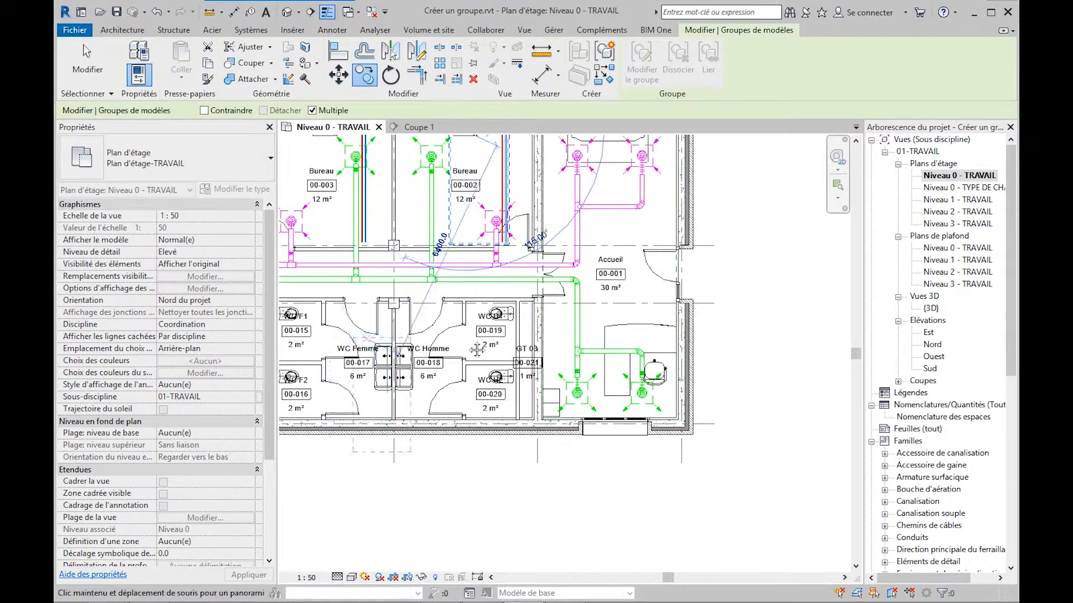
middle_drag(366, 366, 731, 338)
middle_drag(431, 325, 553, 328)
scroll(477, 344, up, 3)
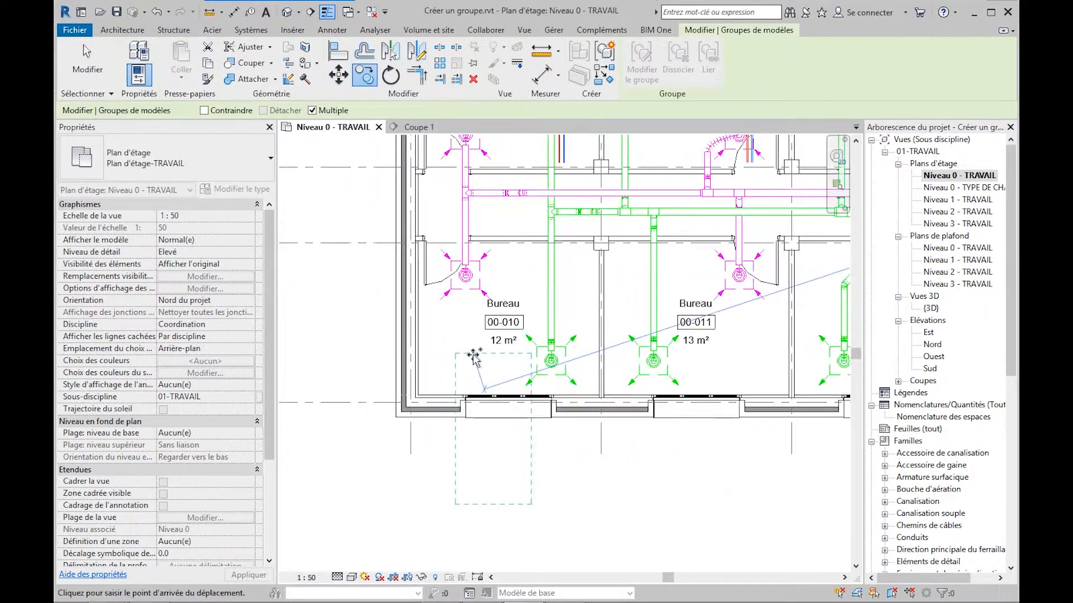
click(469, 356)
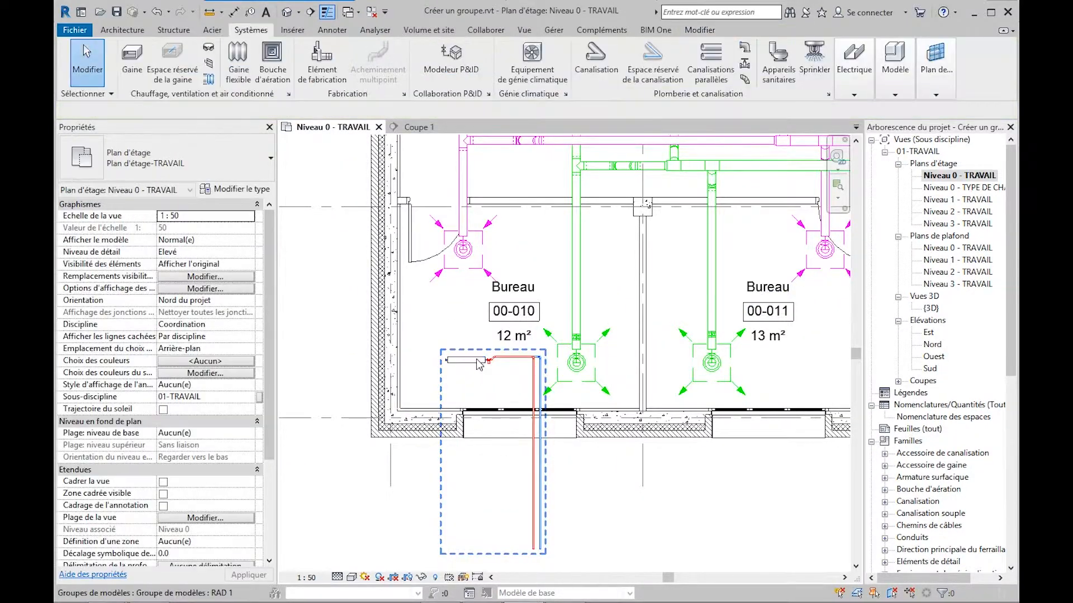
key(Escape)
Step: Rotate the Bureau 00-010 copy of RAD 1 by 180° and move it up inside the room
click(391, 77)
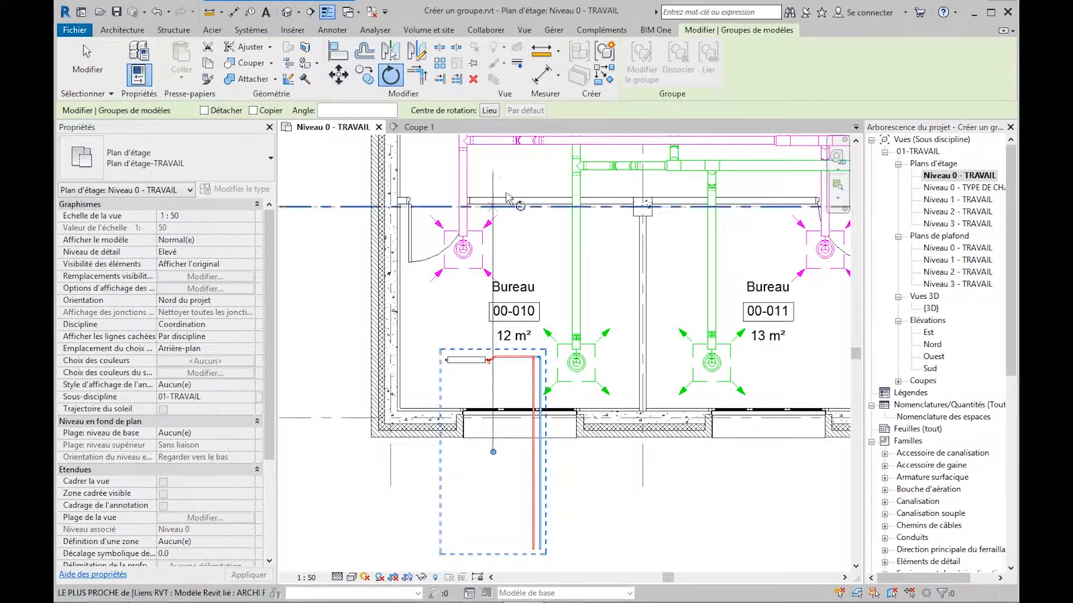
click(513, 168)
text(180)
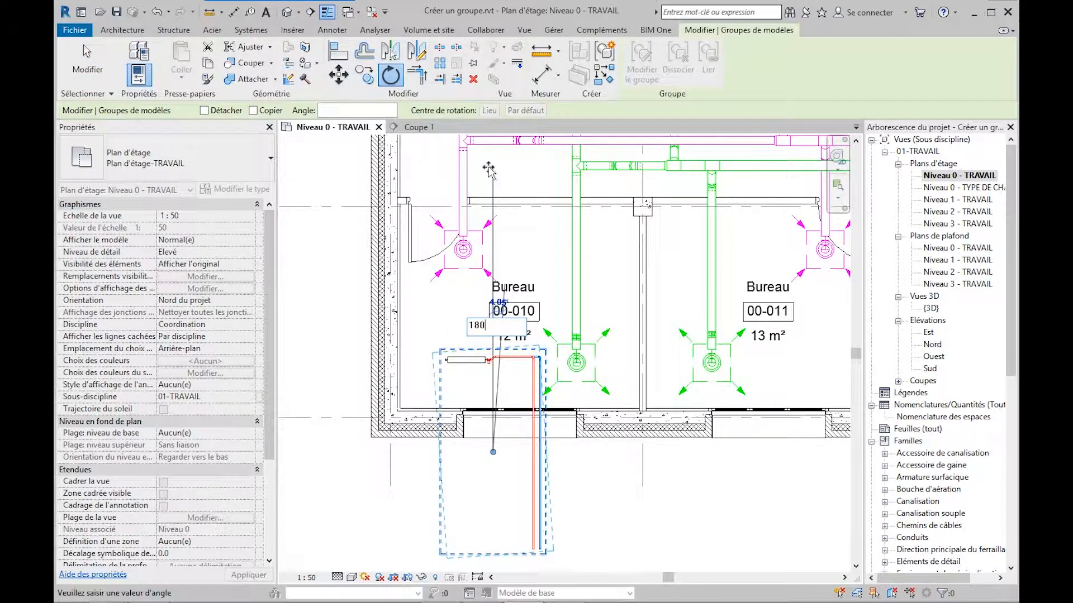
key(Return)
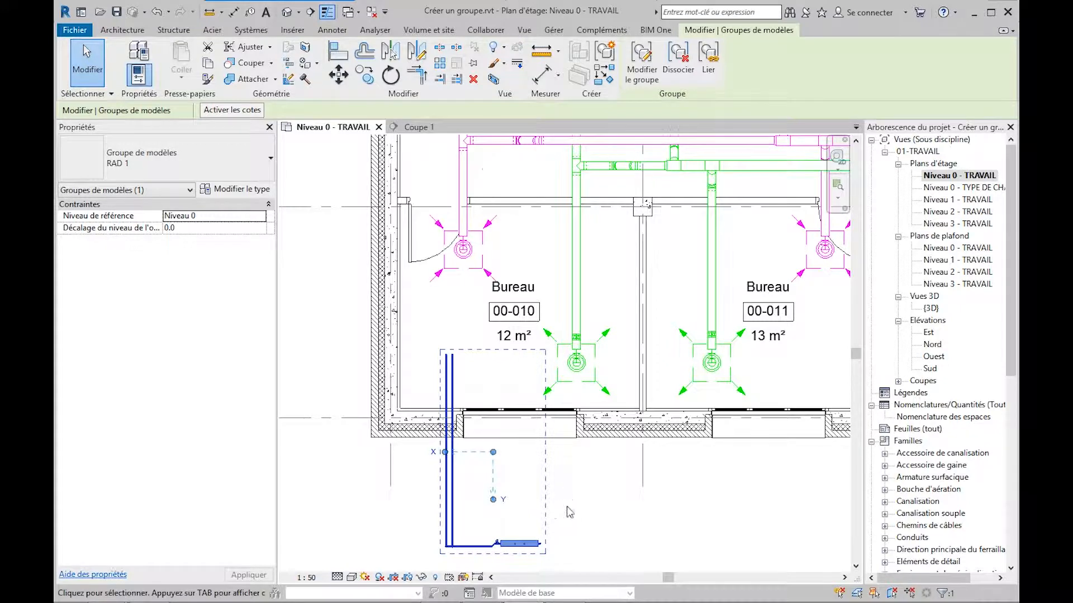
drag(524, 540, 489, 385)
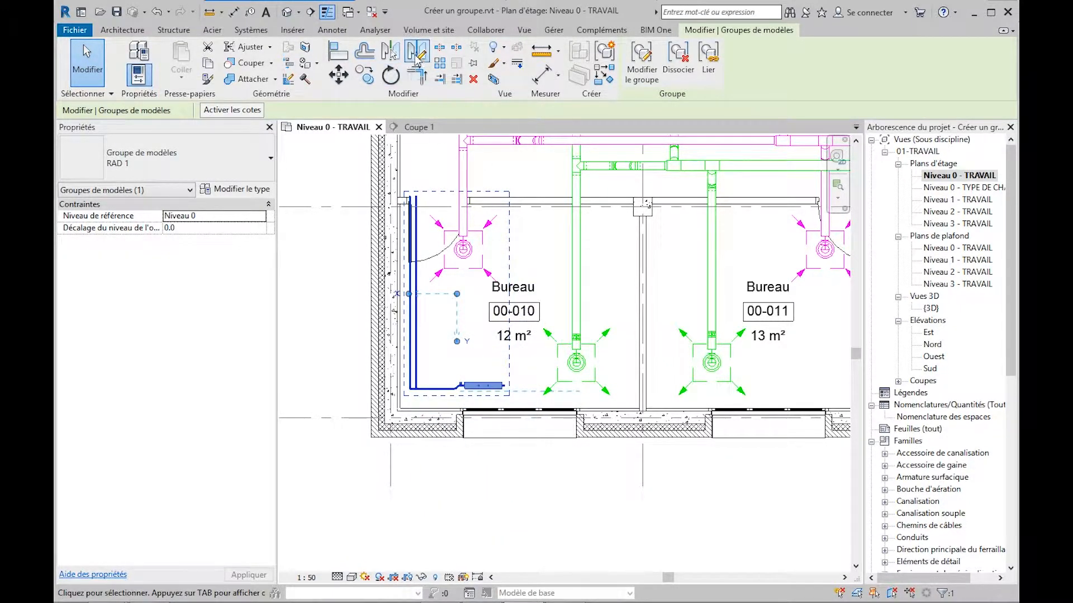
Step: Mirror the Bureau 00-010 RAD 1 group about a drawn vertical axis without keeping a copy
click(416, 56)
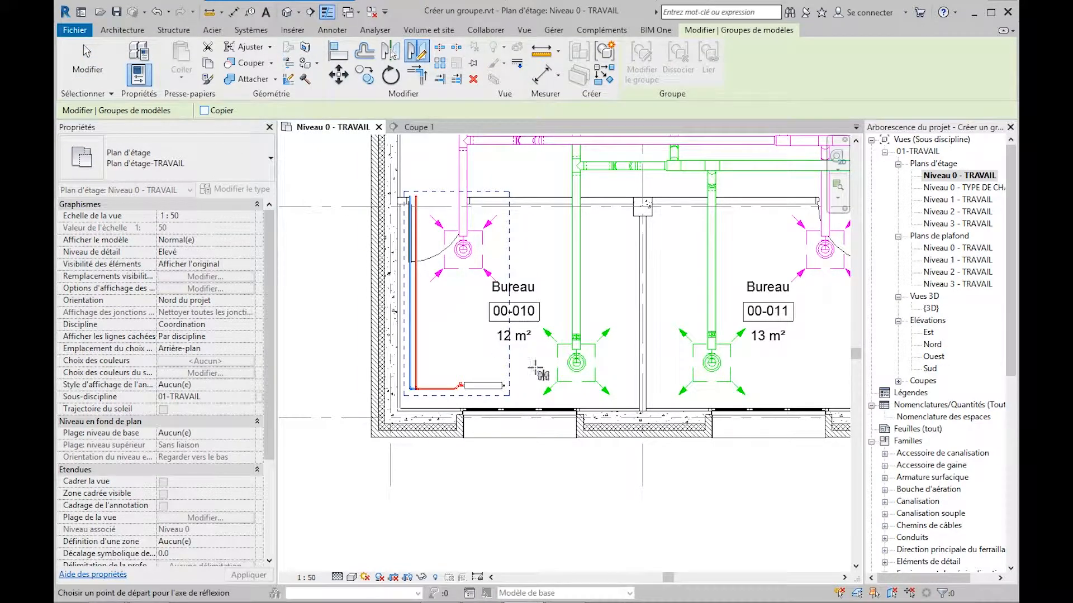
click(464, 364)
click(463, 342)
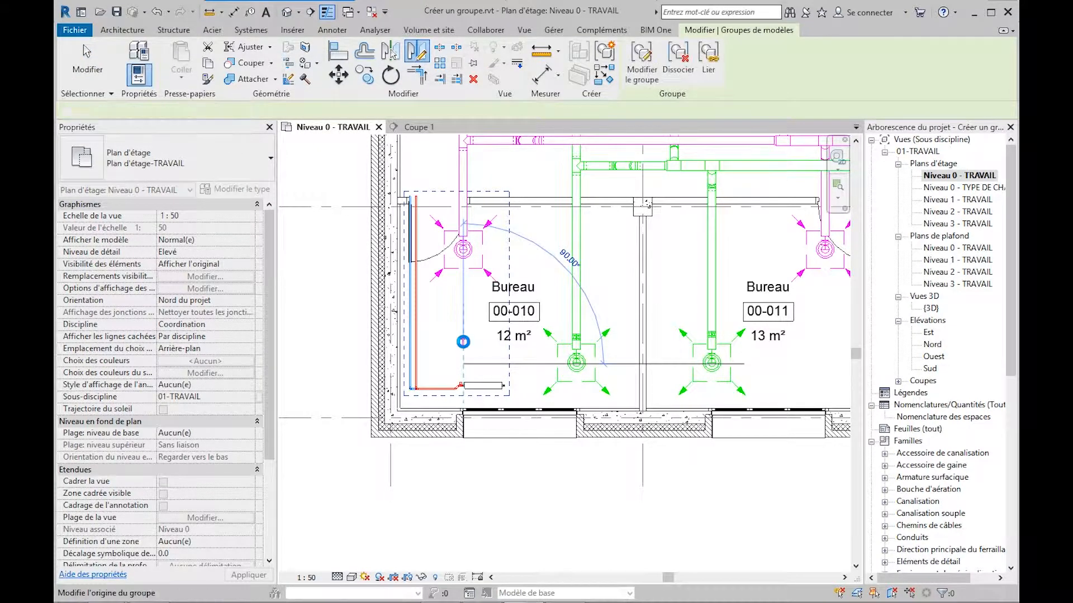
key(Escape)
scroll(462, 398, up, 2)
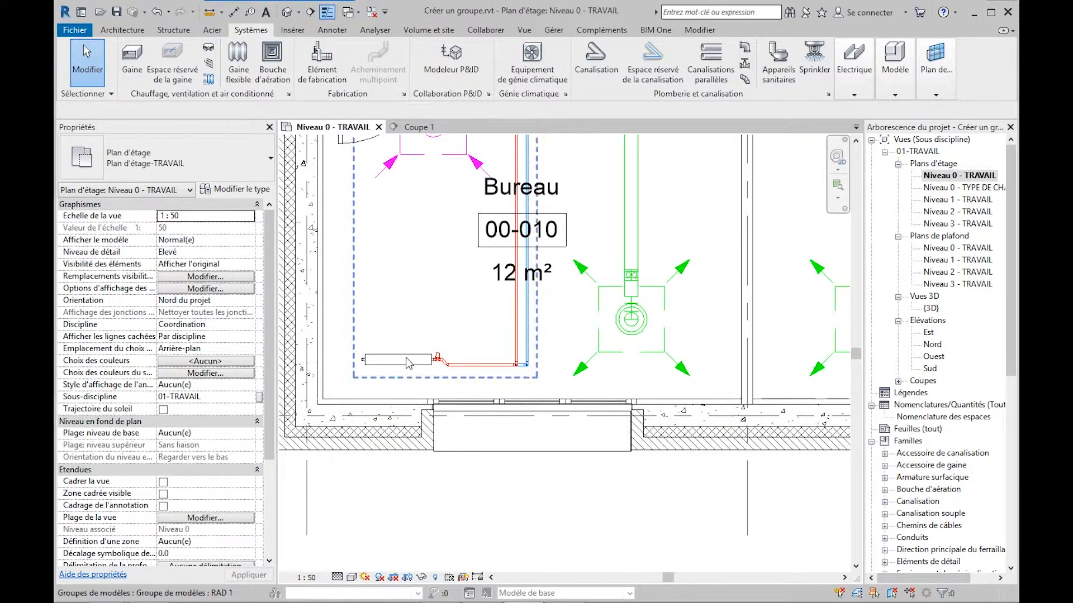
Step: Move the origin of the Bureau 00-010 RAD 1 group to the middle of the radiator's wall side
click(416, 360)
scroll(416, 360, up, 2)
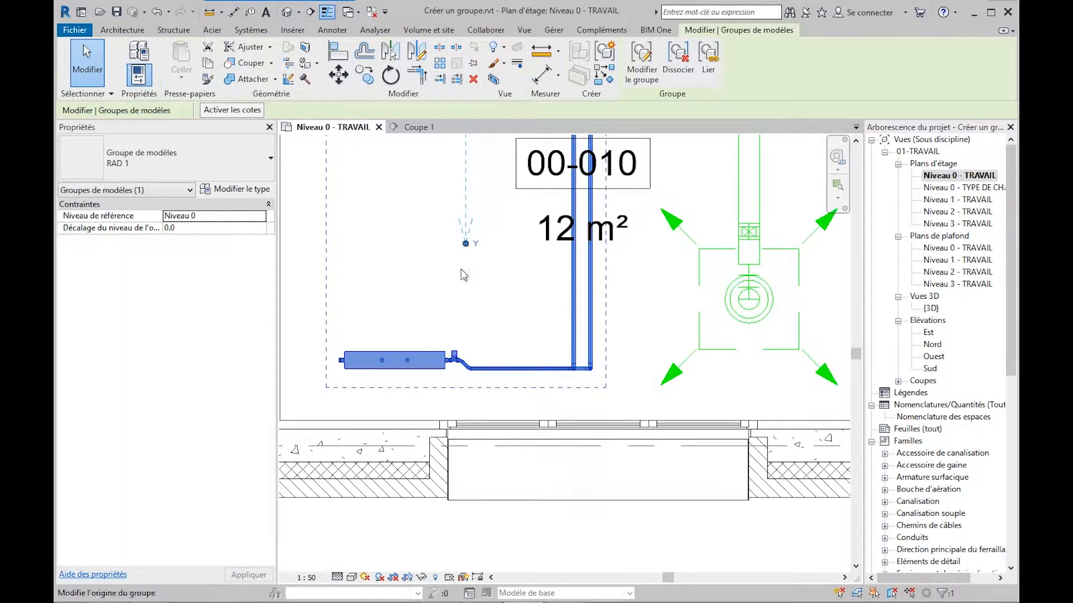
scroll(463, 274, down, 2)
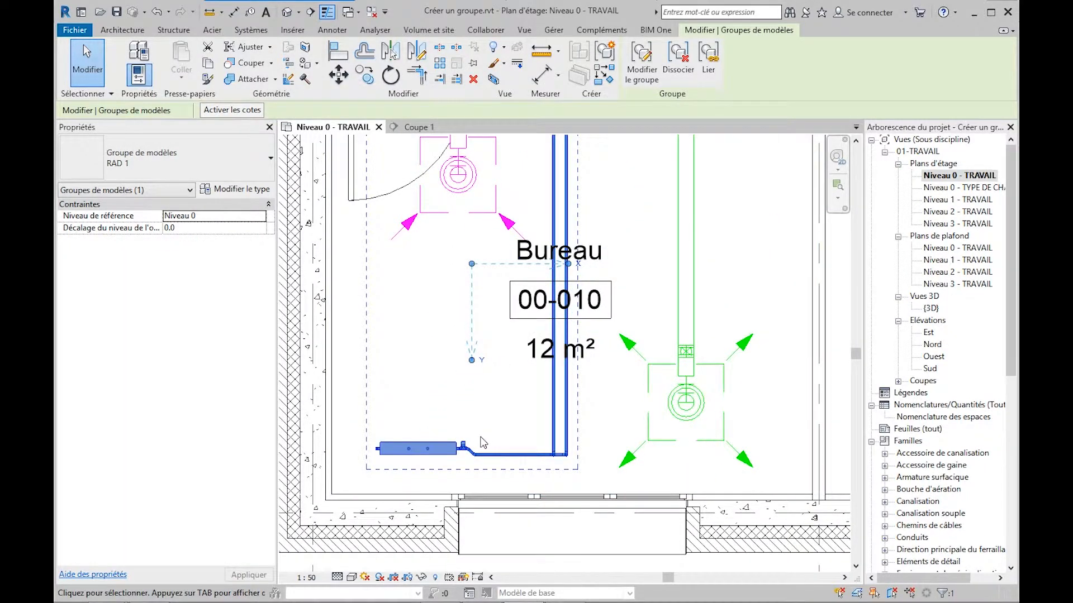
scroll(481, 442, up, 1)
scroll(495, 391, up, 1)
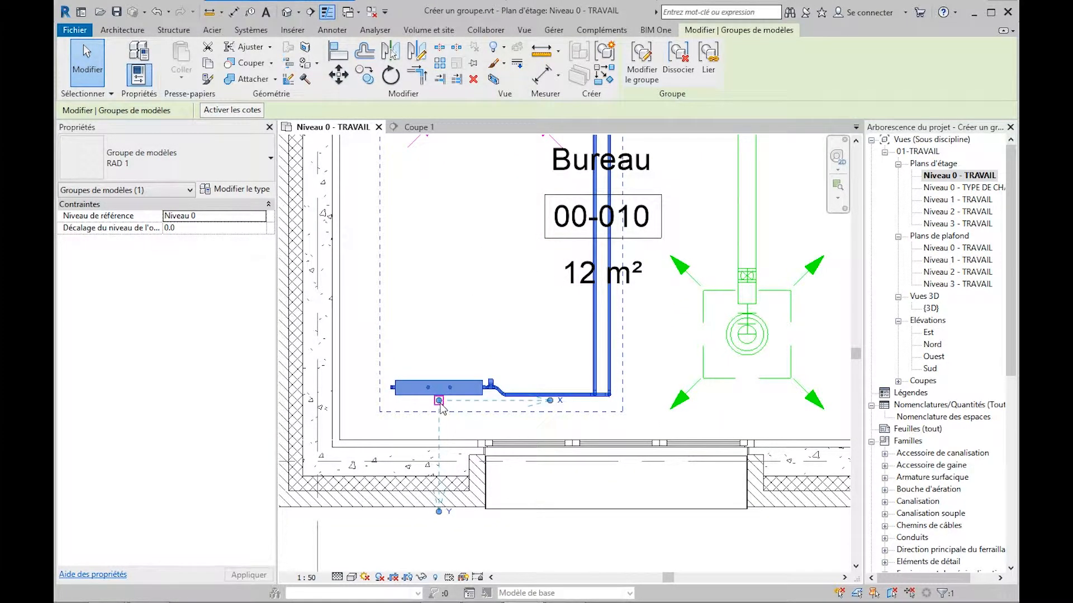
click(440, 403)
click(468, 316)
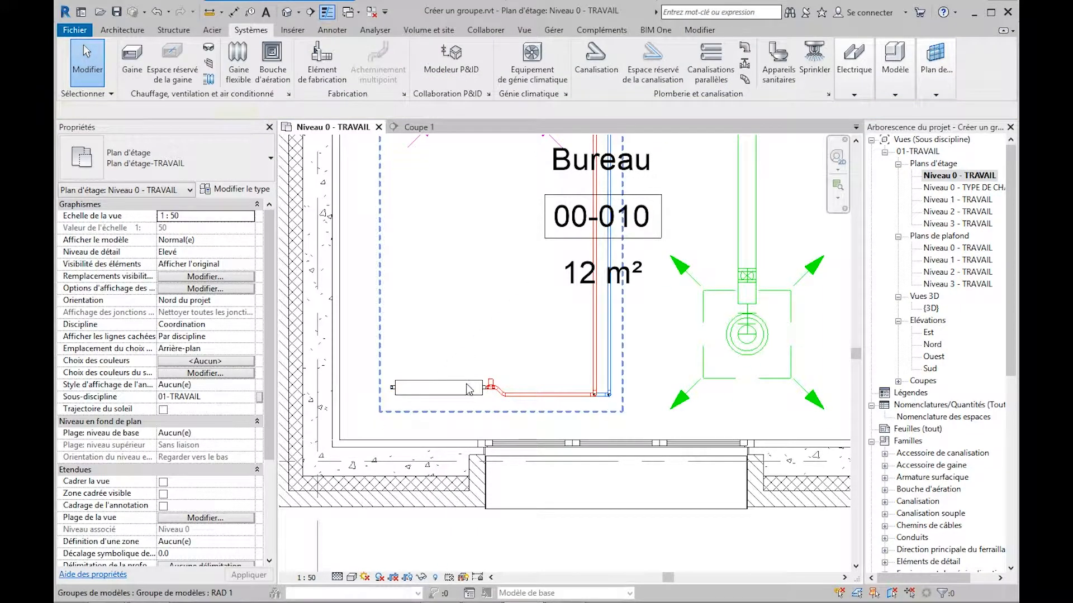
Step: Move the RAD 1 group in Bureau 00-010 so its origin sits at the midpoint of the room's window
click(455, 389)
drag(455, 389, 630, 430)
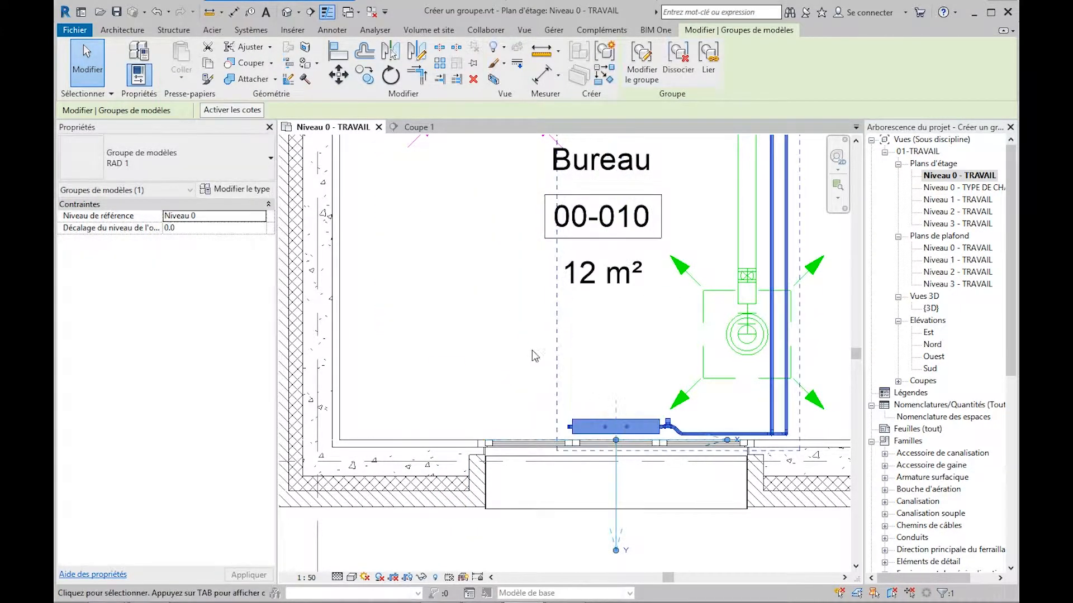
click(532, 350)
Step: Copy the Bureau 00-010 RAD 1 group in multiple mode to the window midpoint of Bureau 00-011
scroll(606, 371, down, 1)
middle_drag(605, 371, 374, 366)
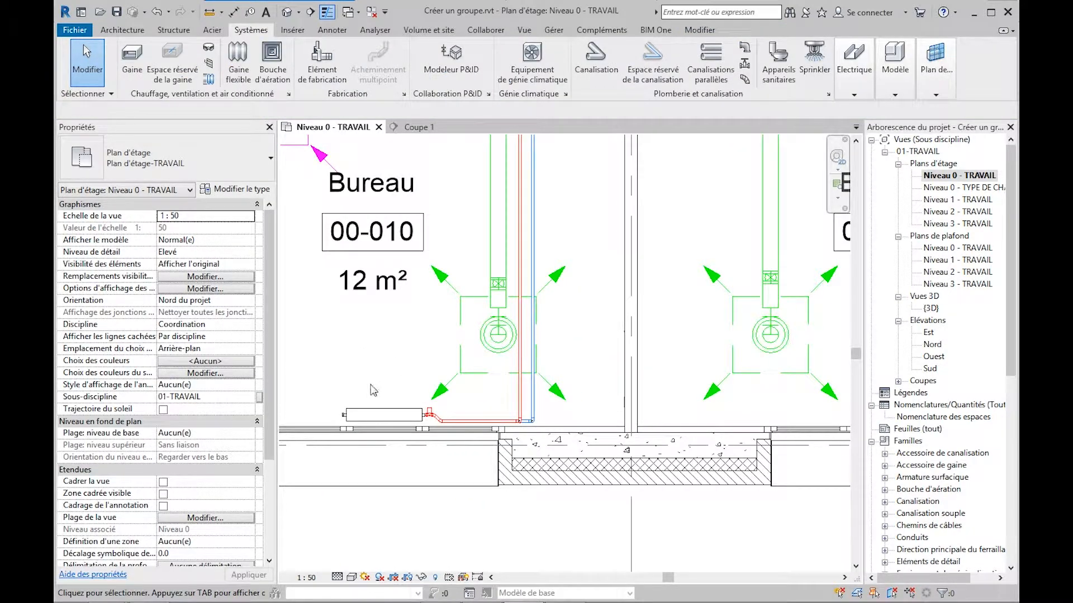
click(402, 414)
click(371, 74)
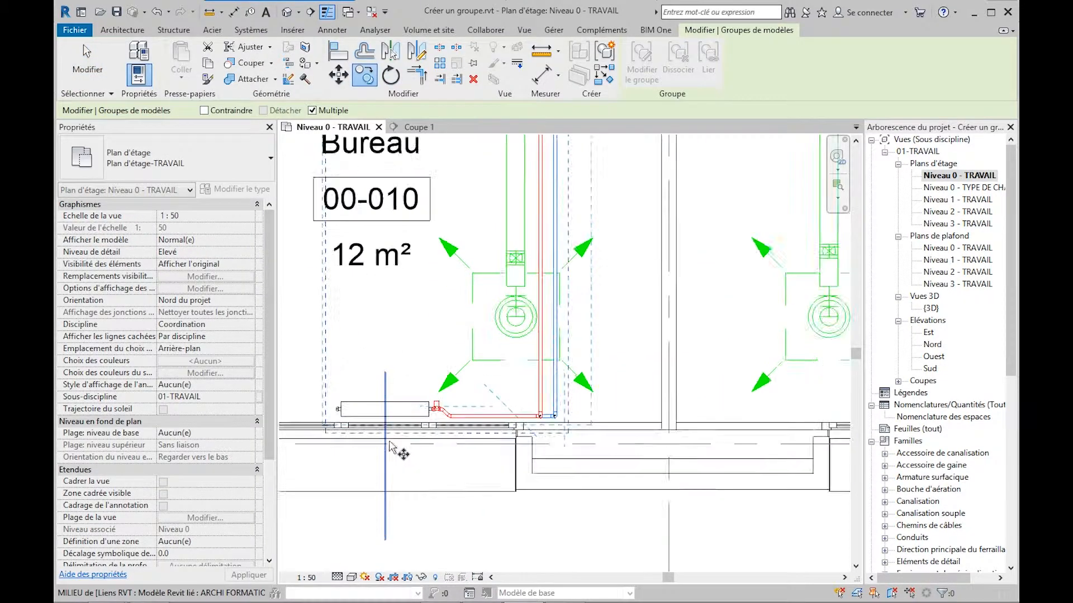
scroll(398, 449, up, 2)
click(383, 412)
scroll(409, 432, down, 1)
middle_drag(714, 455, 217, 467)
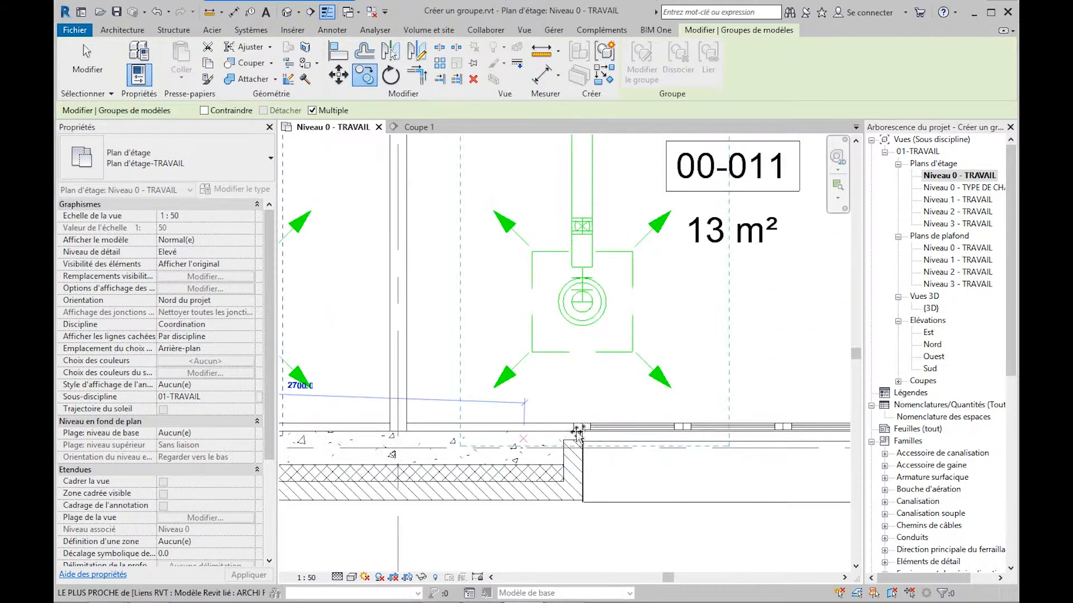
click(731, 425)
Step: Place further copies of RAD 1 at the windows of Bureau 00-012 and the Réunion room 00-013
scroll(681, 458, down, 2)
middle_drag(729, 481, 309, 503)
middle_drag(594, 488, 366, 488)
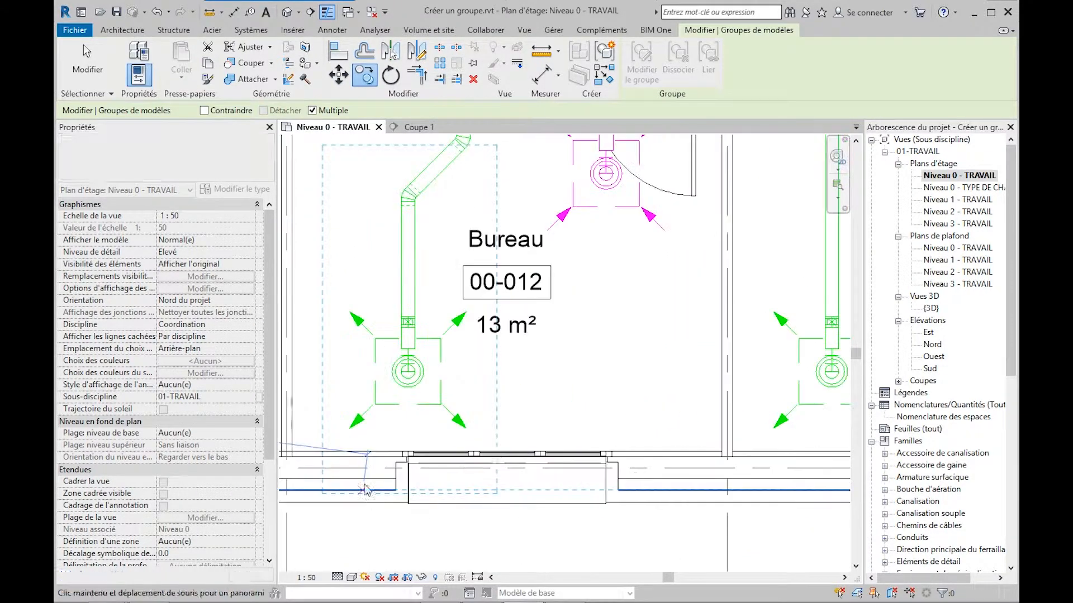
click(507, 436)
scroll(506, 435, down, 3)
middle_drag(670, 435, 383, 436)
scroll(475, 440, up, 3)
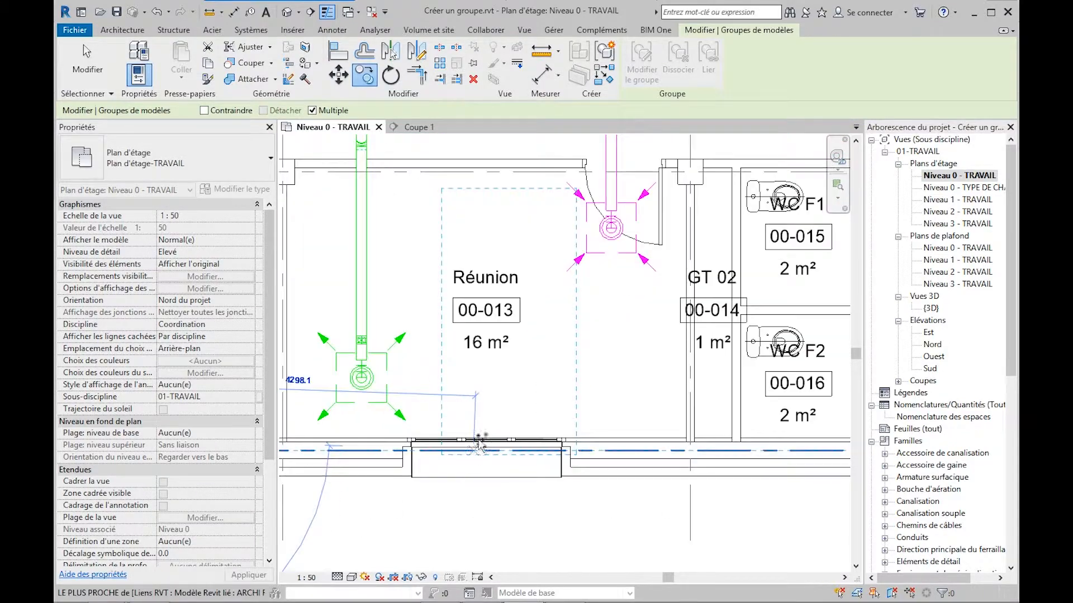
click(489, 436)
Step: Place a copy of RAD 1 at the midpoint of the lower window in Accueil 00-001 and finish copying
scroll(449, 393, down, 2)
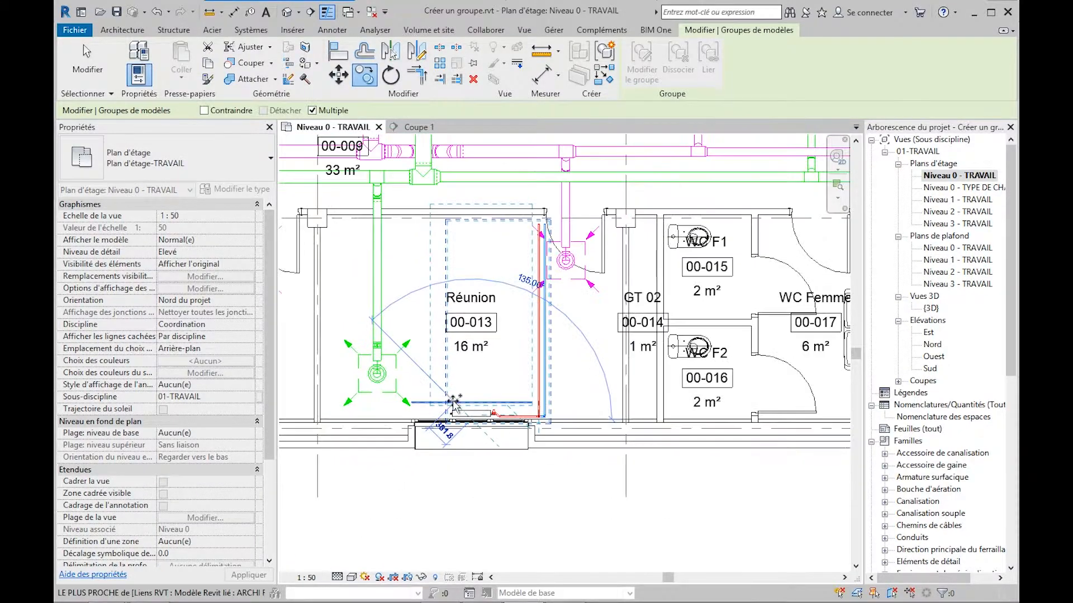
middle_drag(682, 366, 436, 415)
scroll(440, 415, down, 2)
middle_drag(596, 446, 338, 434)
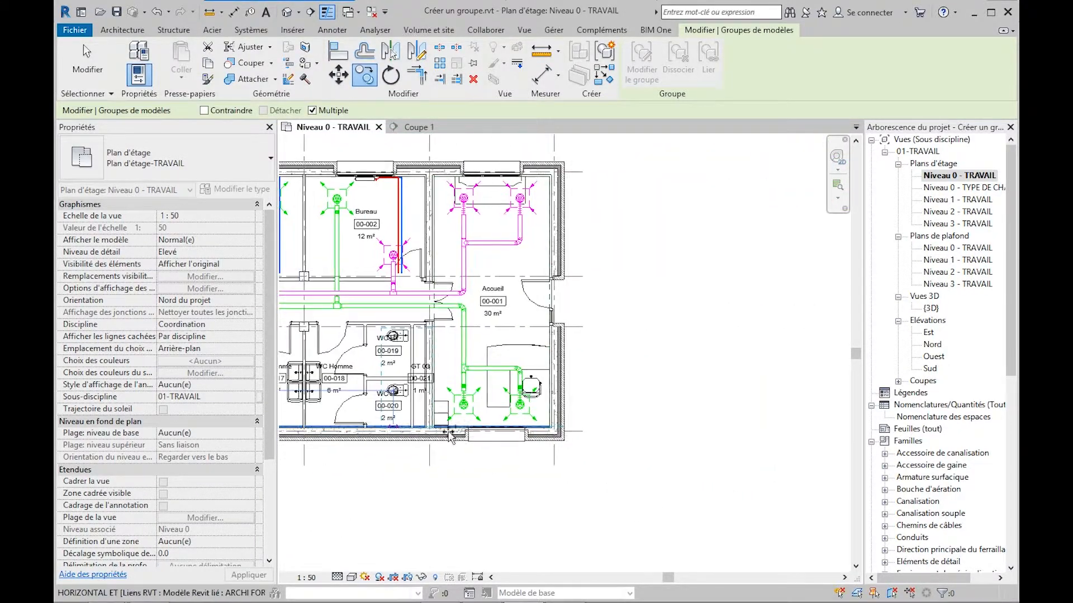
scroll(487, 430, up, 4)
scroll(493, 421, up, 3)
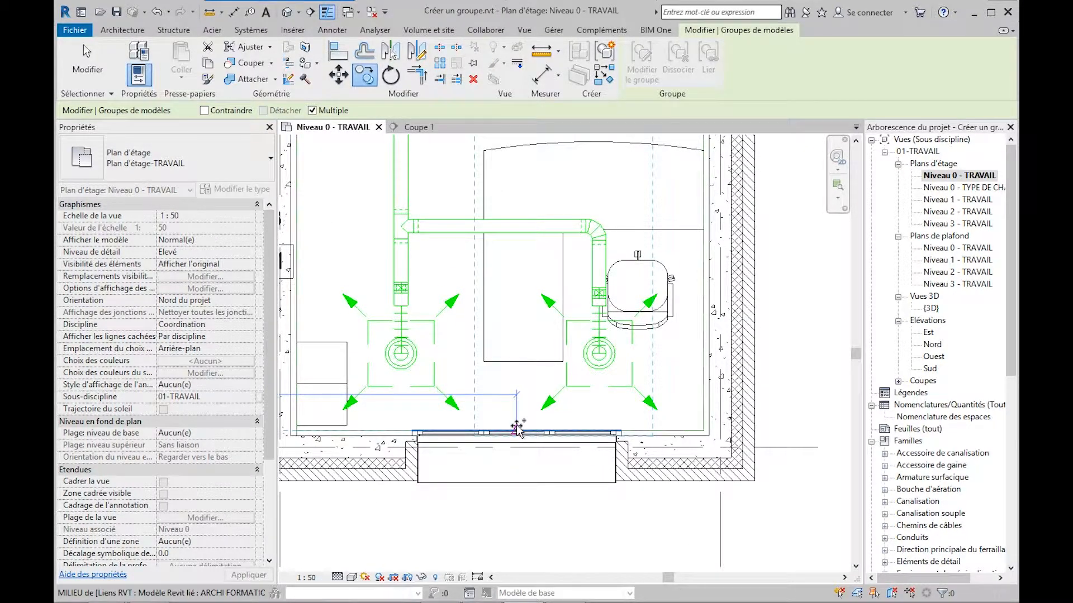
click(517, 429)
key(Escape)
key(Escape)
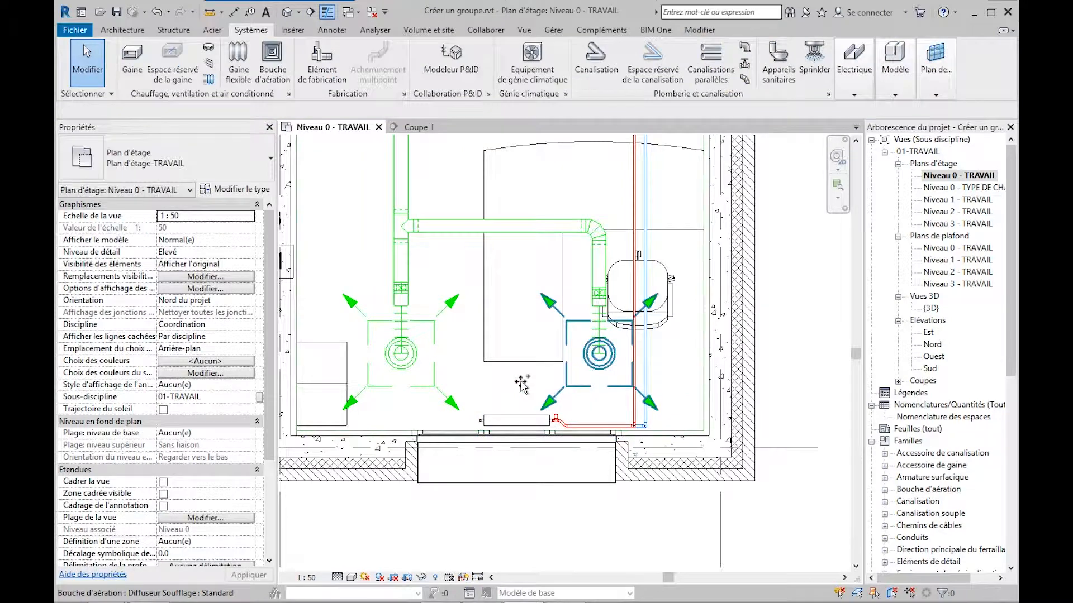
Step: Mirror the RAD 1 group at the lower window of Accueil about a vertical axis through the radiator's centre, without keeping a copy
click(521, 425)
click(416, 51)
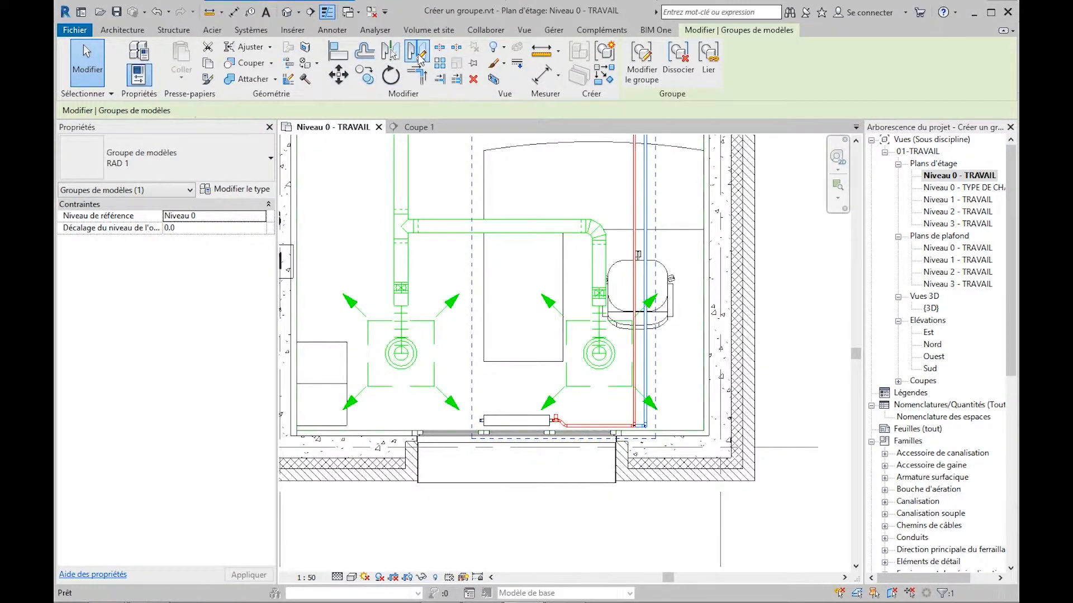
click(205, 111)
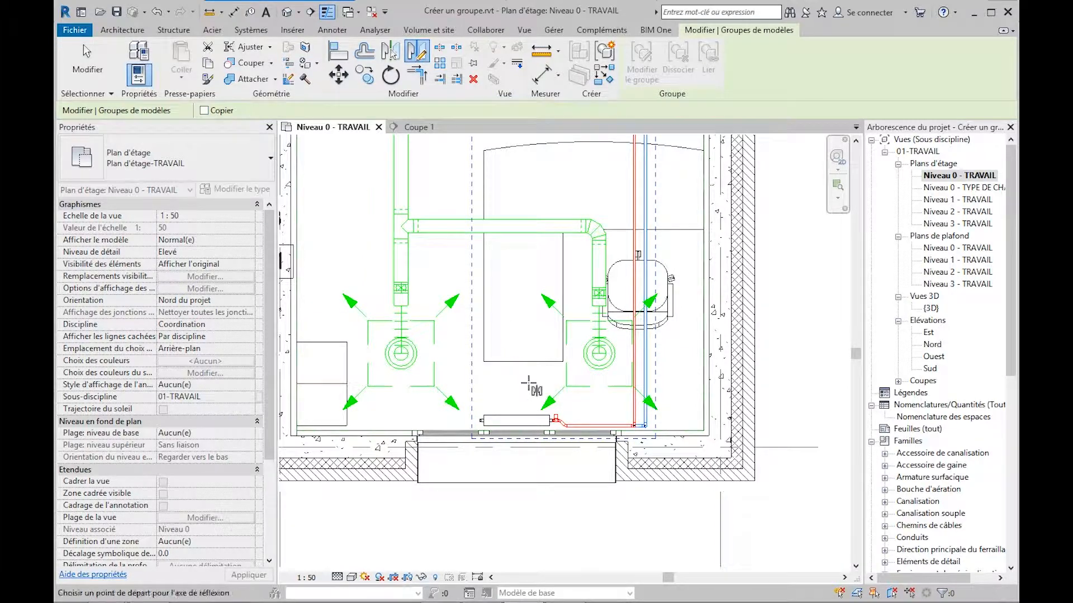
click(517, 408)
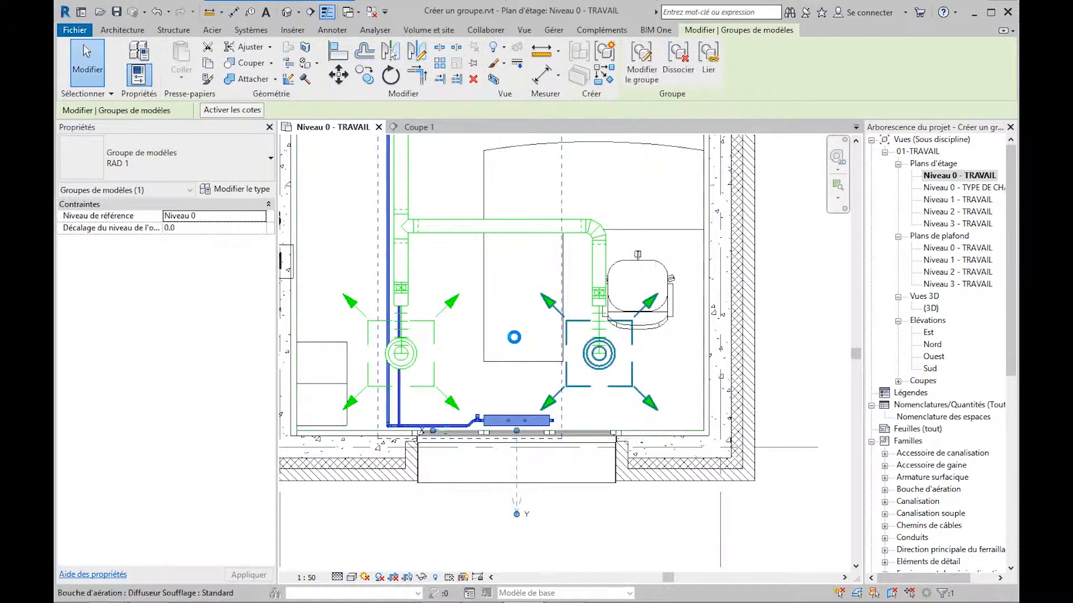
key(Escape)
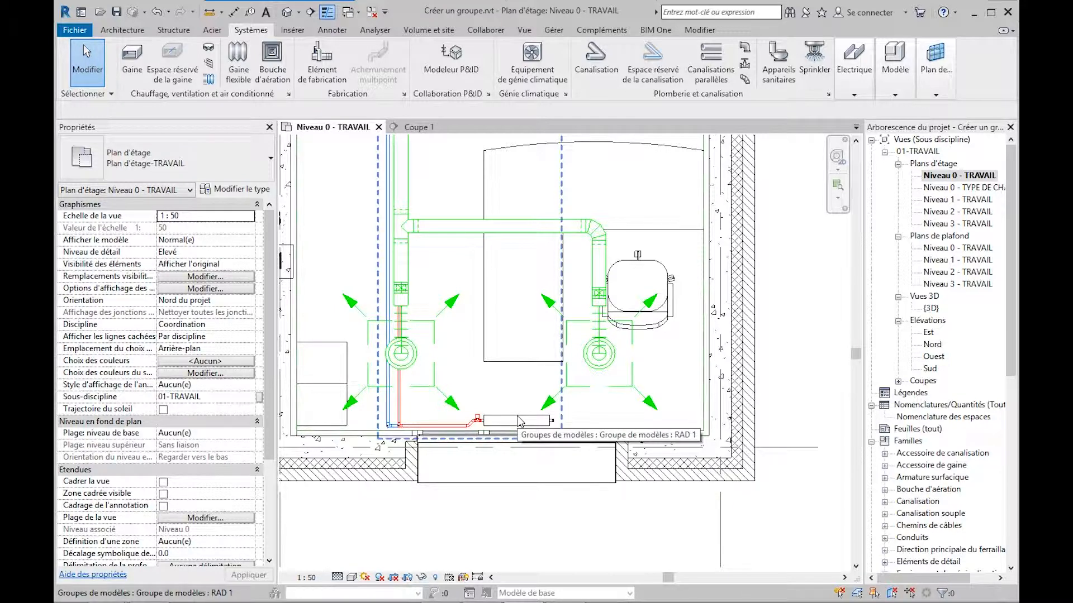
scroll(518, 417, down, 5)
middle_drag(505, 380, 573, 547)
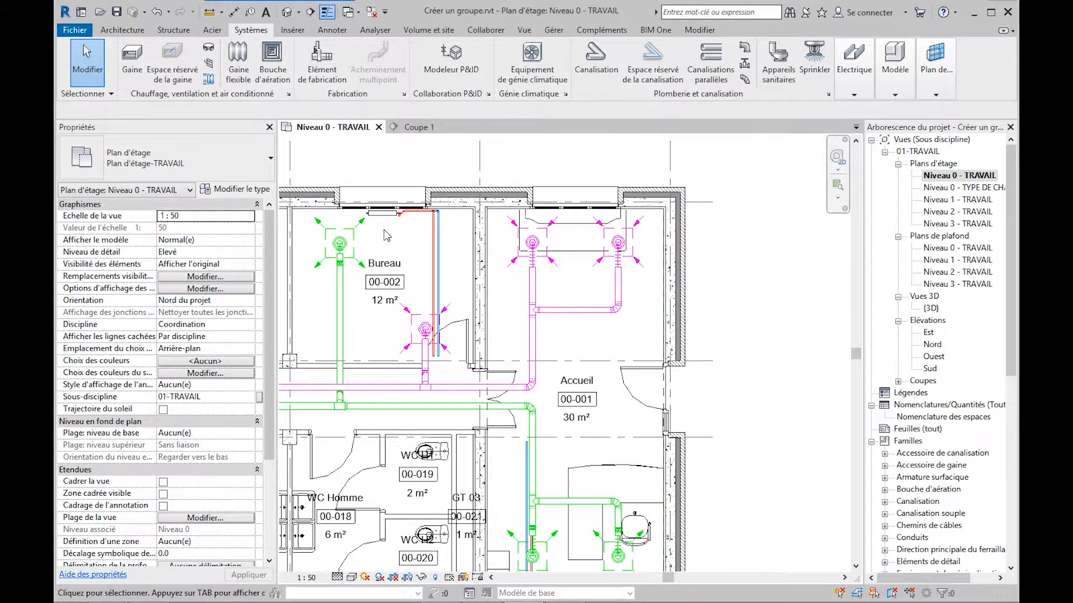
scroll(386, 236, up, 4)
click(382, 249)
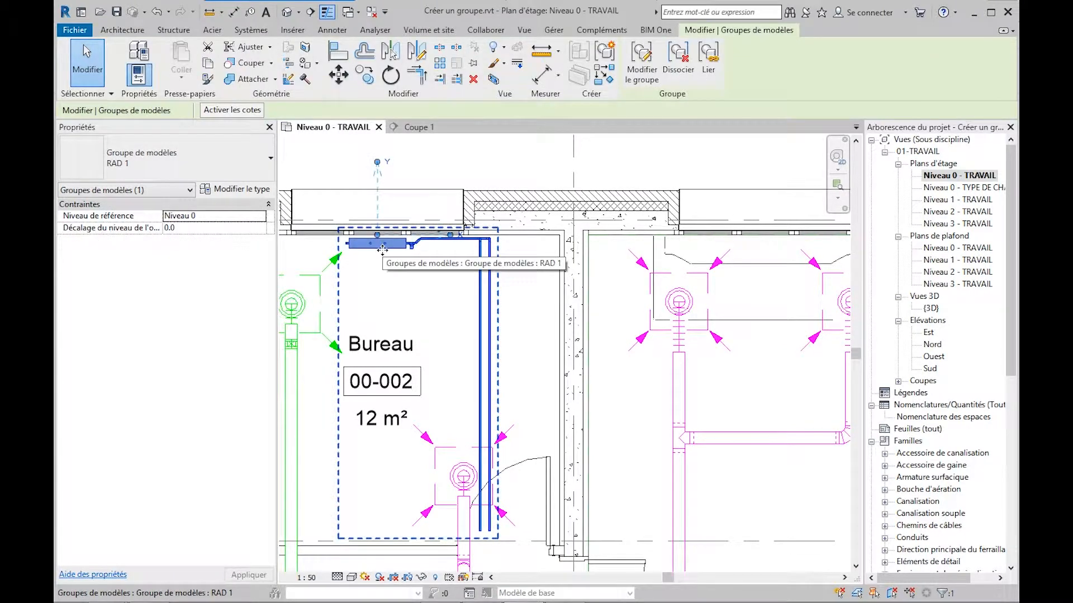
key(Escape)
scroll(386, 266, down, 6)
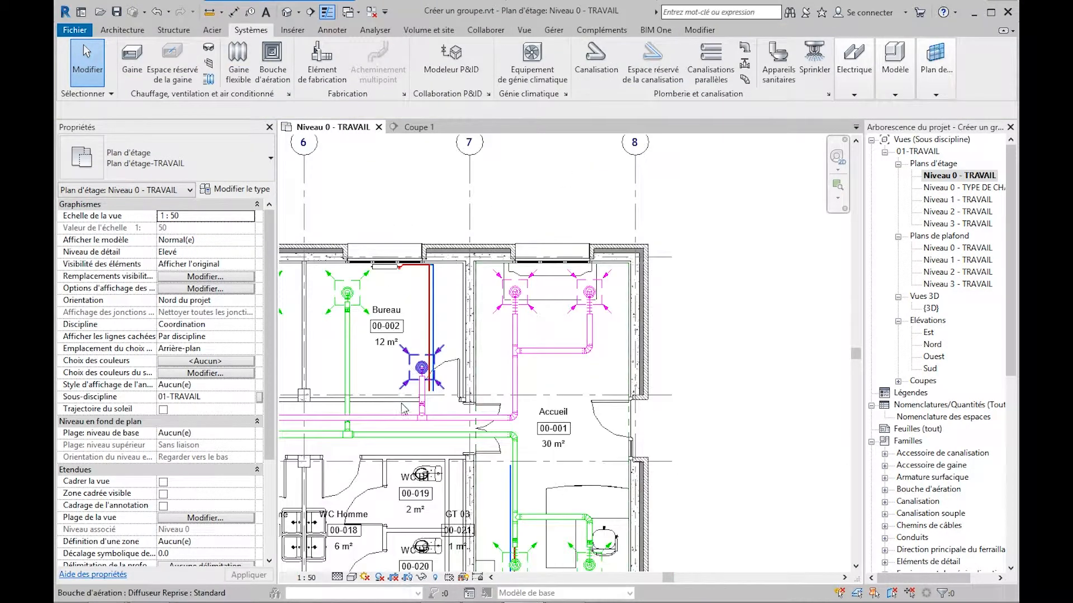
Step: Copy the Réunion 00-013 RAD 1 group by its origin to a free spot near the outer side wall in upper Accueil 00-001
middle_drag(413, 407, 430, 299)
scroll(429, 299, down, 3)
middle_drag(419, 455, 620, 518)
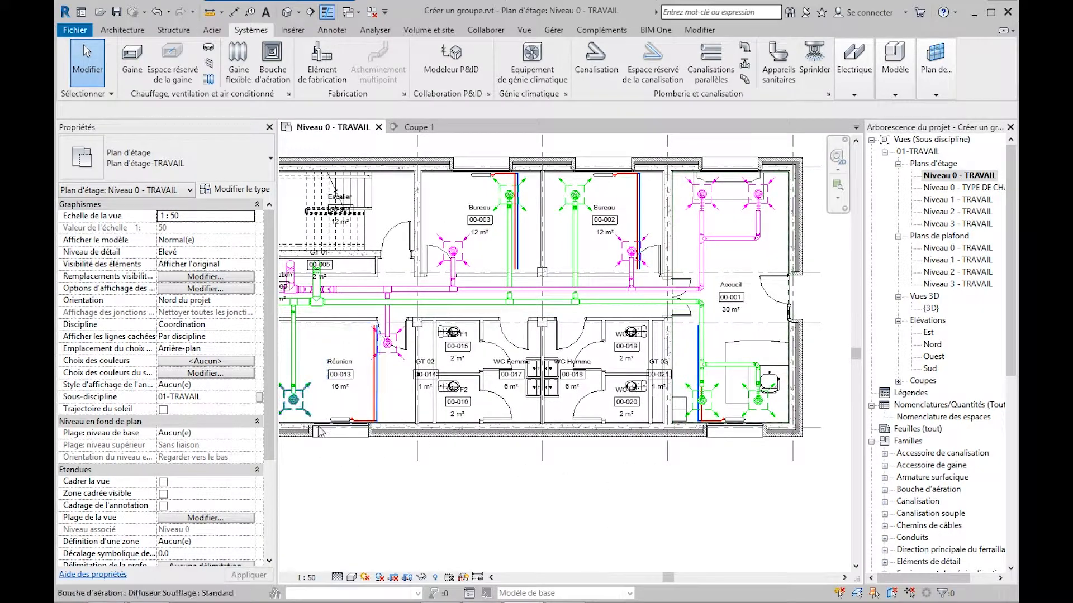
scroll(320, 432, up, 5)
click(347, 402)
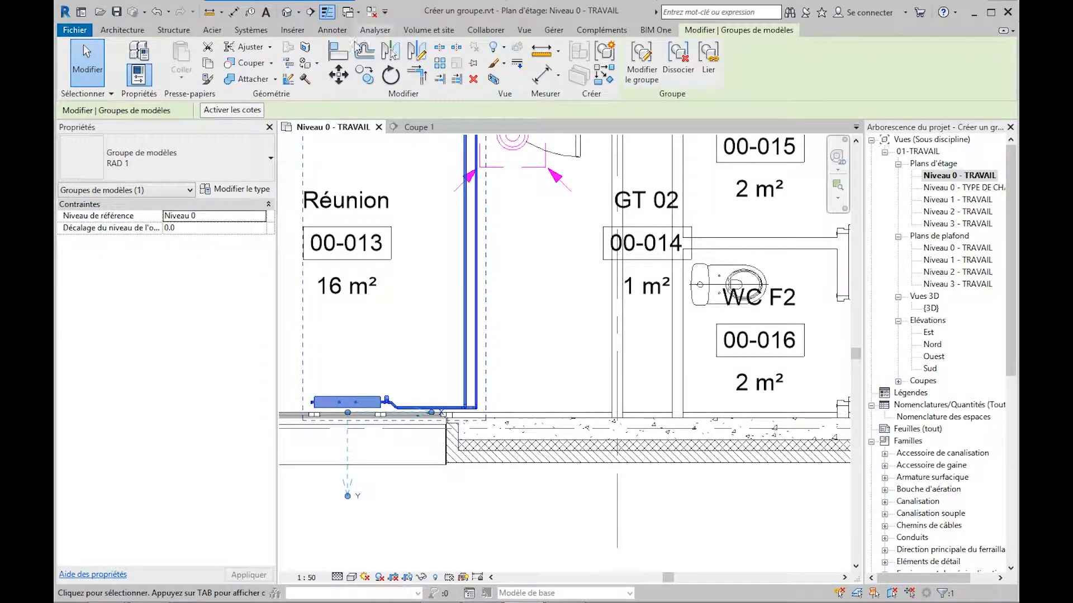
click(365, 75)
scroll(339, 440, up, 3)
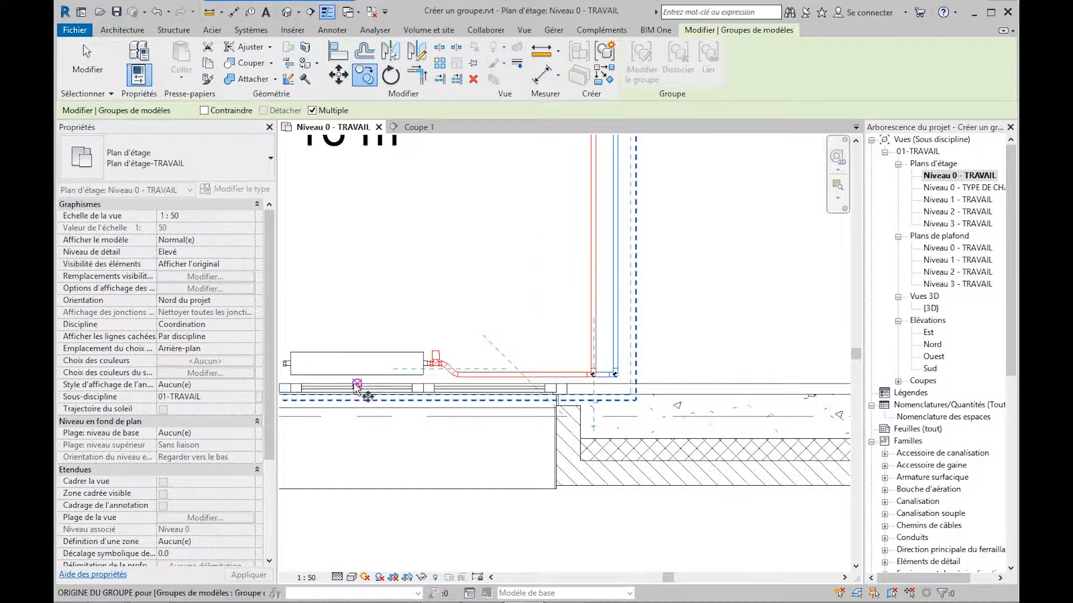
click(356, 386)
scroll(363, 424, down, 5)
middle_drag(802, 307, 487, 491)
middle_drag(703, 302, 453, 426)
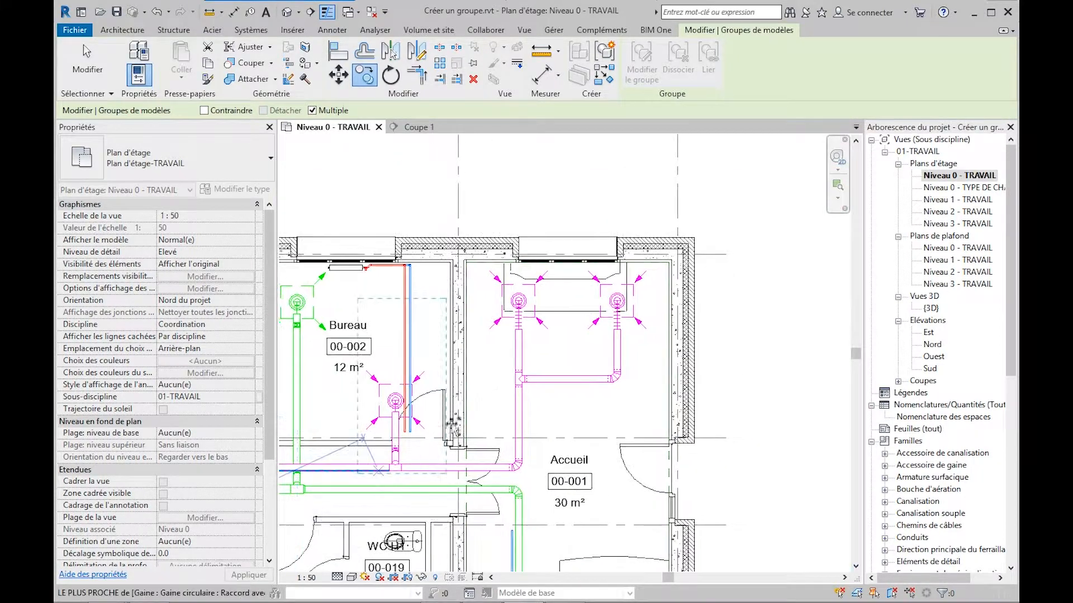
scroll(614, 351, up, 3)
click(657, 395)
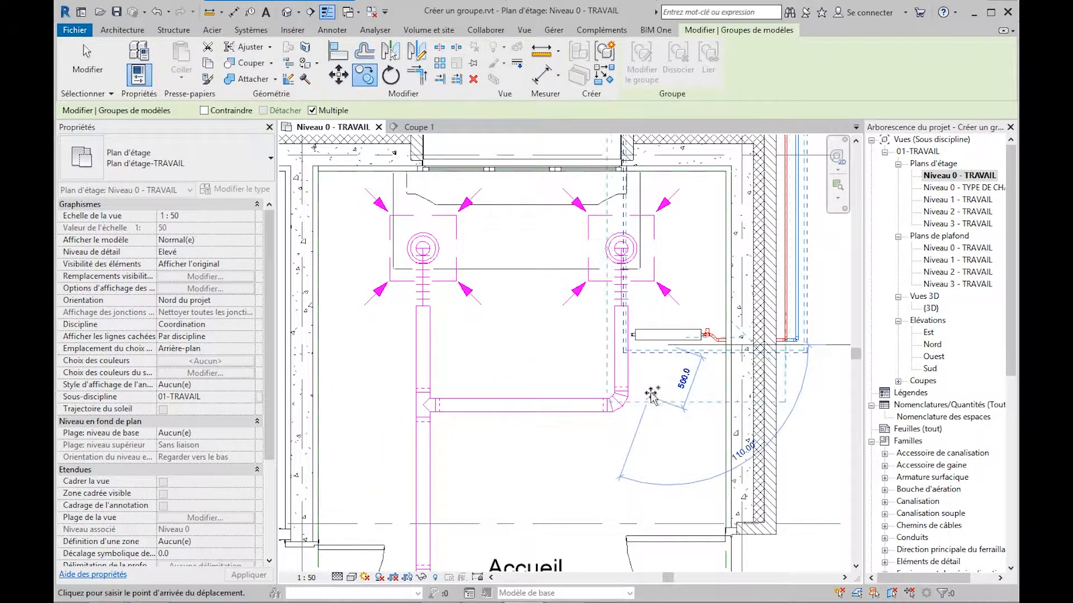
key(Escape)
Step: Rotate the new RAD 1 copy in upper Accueil by 90° counterclockwise about its origin
middle_drag(656, 395, 577, 438)
click(390, 76)
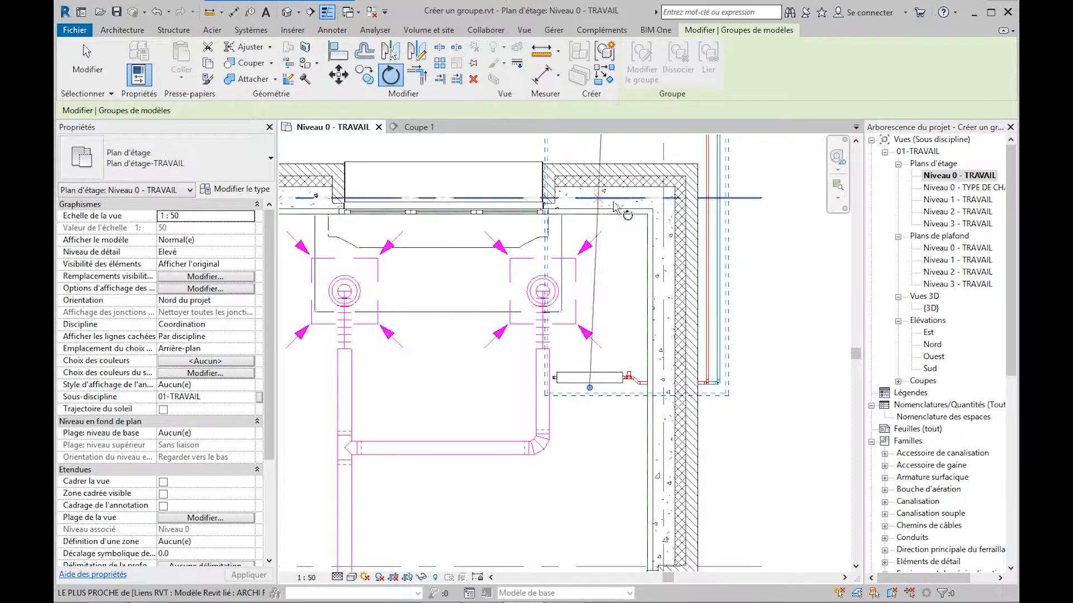
text(9)
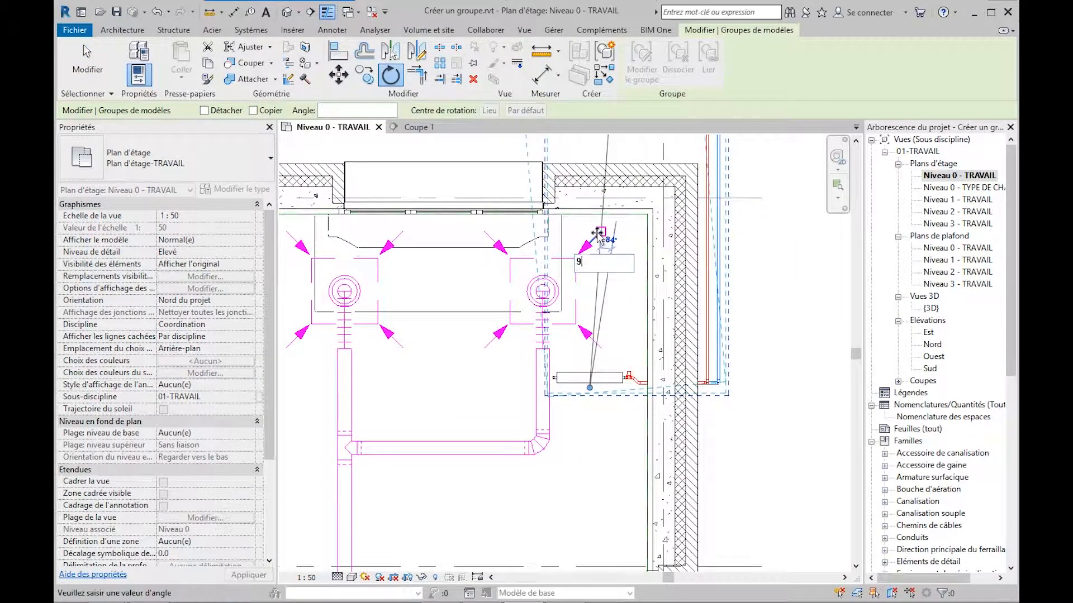
text(0)
key(Return)
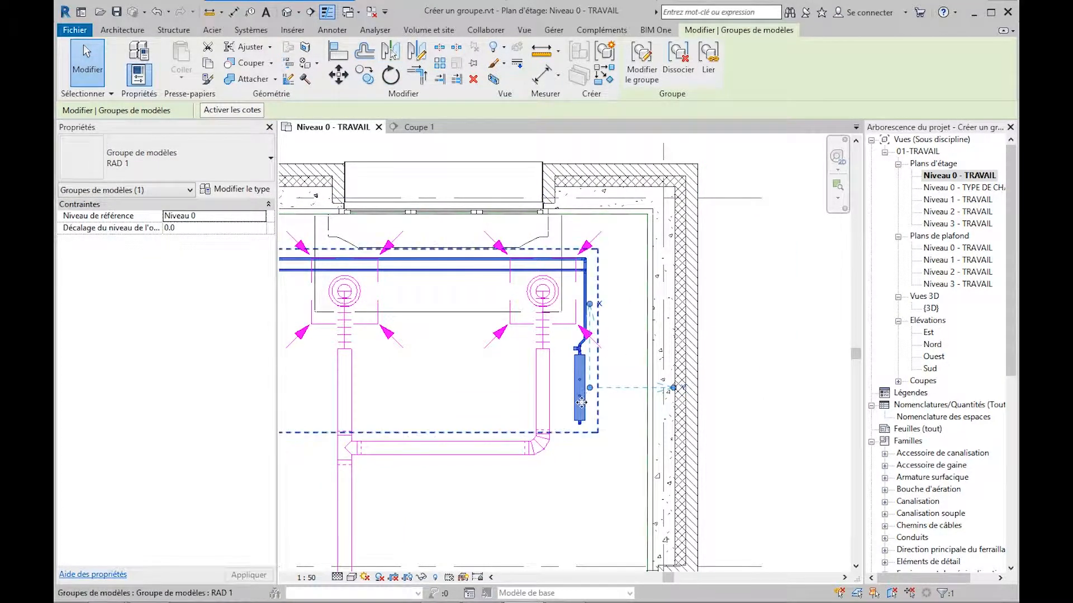
Step: Move the rotated RAD 1 group against Accueil's outer side wall and nudge it down until its pipes lie inside the room
drag(617, 358, 635, 333)
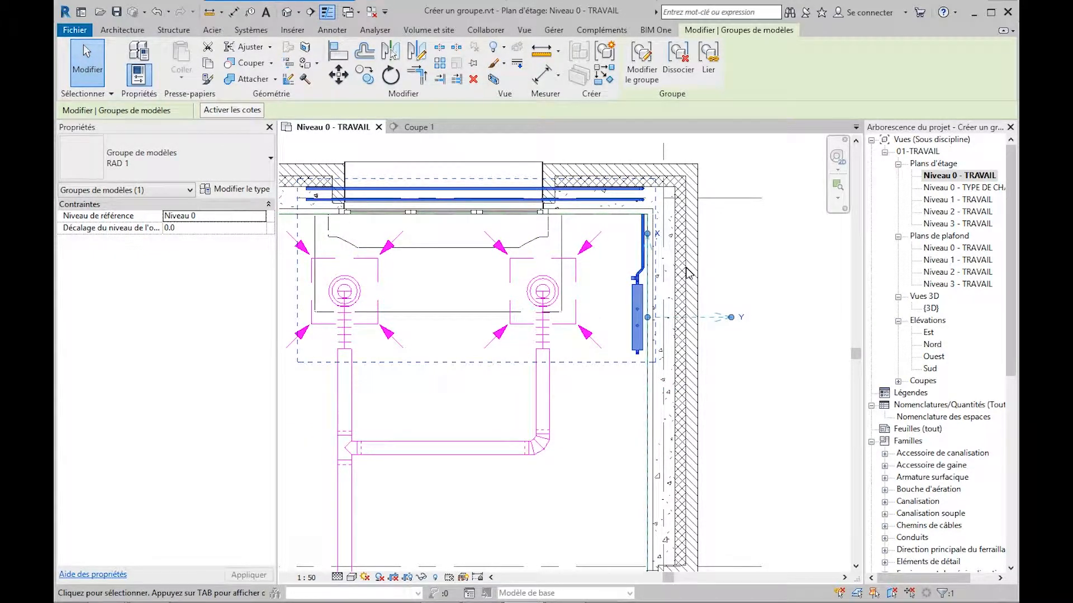
key(Down)
key(Down)
key(Down)
key(Down)
key(Down)
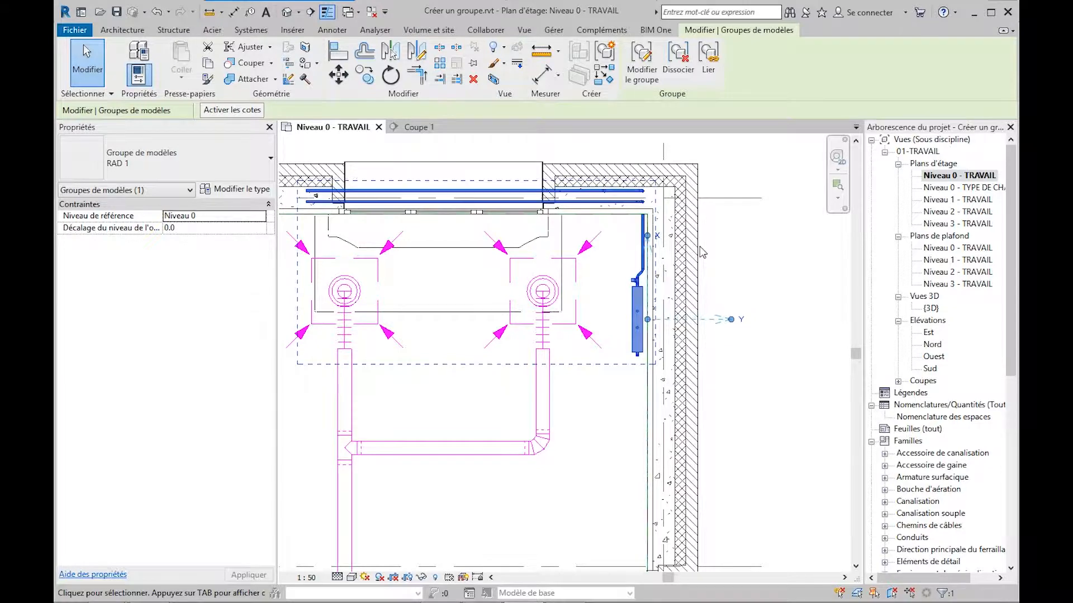
key(Down)
key(Down)
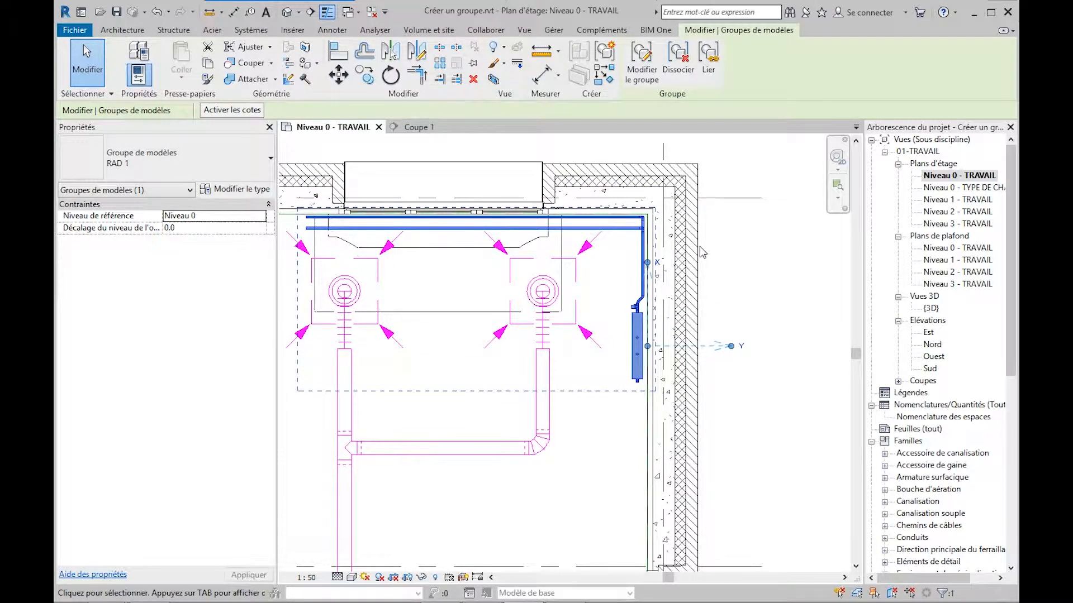
click(736, 240)
scroll(728, 233, down, 3)
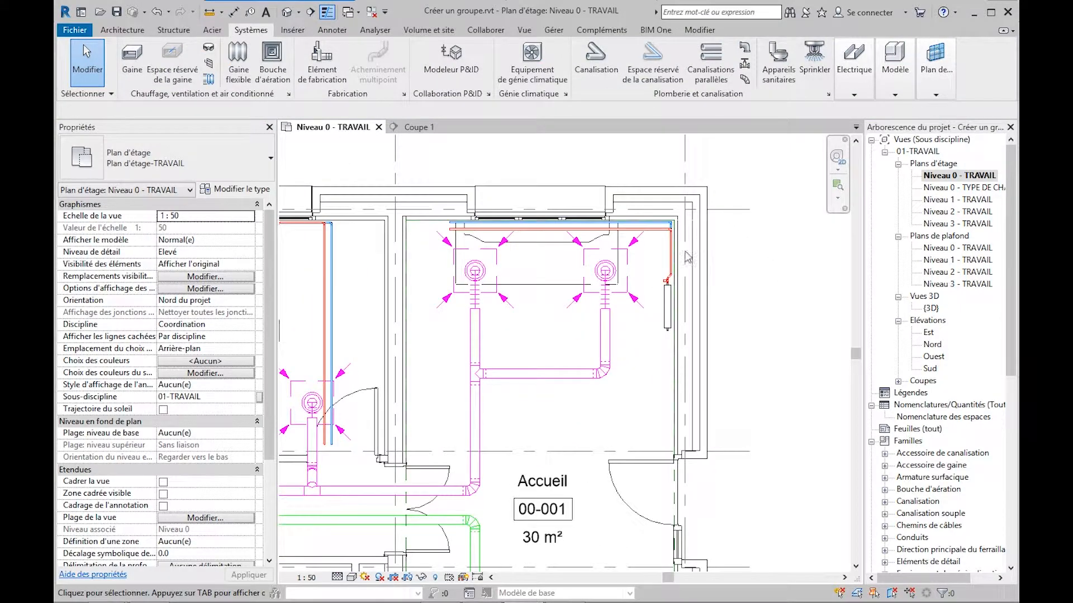
Step: Copy the Bureau 00-003 RAD 1 group from its window into the adjacent Escalier, near the shared wall
middle_drag(400, 528, 592, 311)
scroll(591, 311, down, 2)
middle_drag(505, 315, 622, 304)
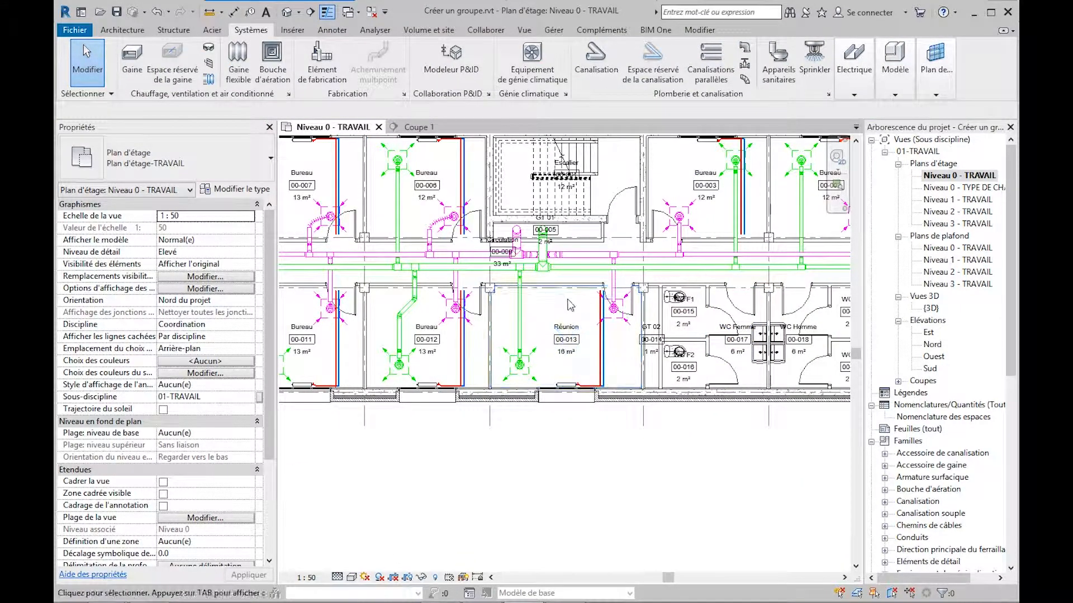
middle_drag(586, 325, 513, 358)
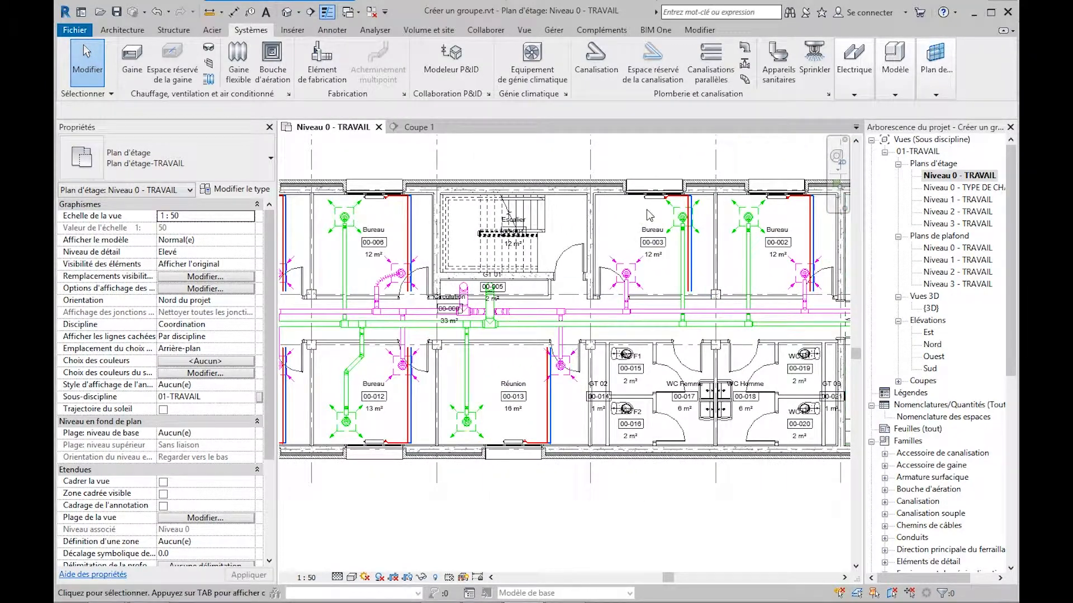
scroll(649, 215, up, 5)
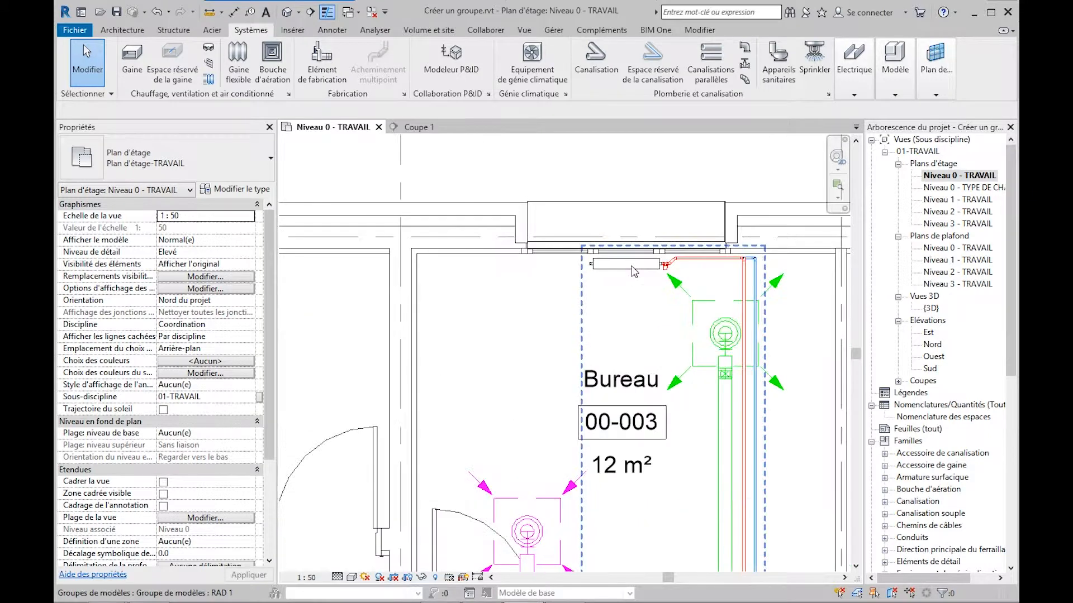
click(635, 269)
click(365, 74)
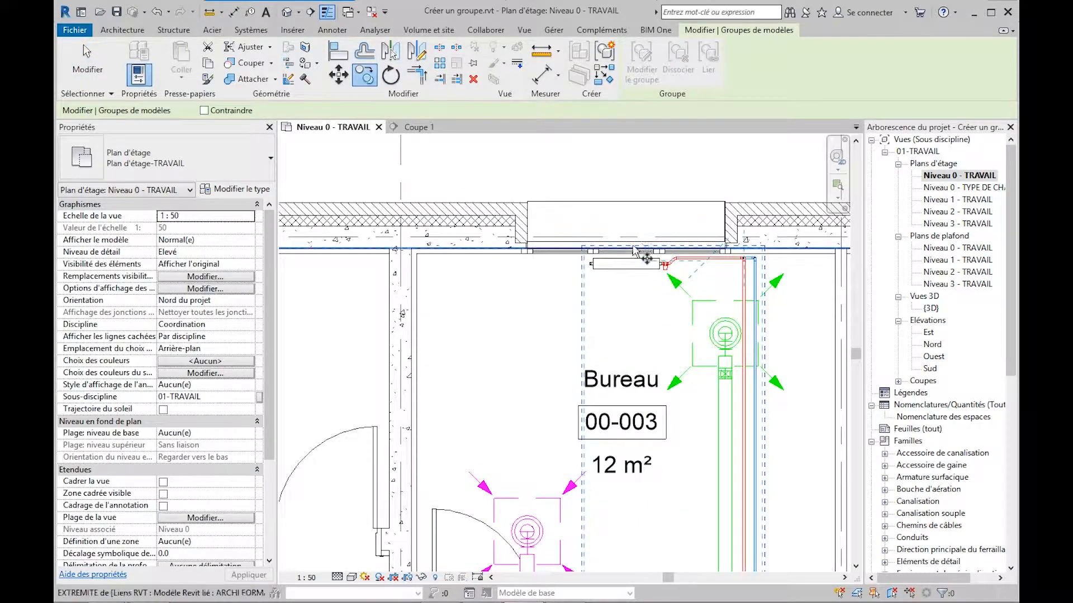
click(627, 255)
click(348, 323)
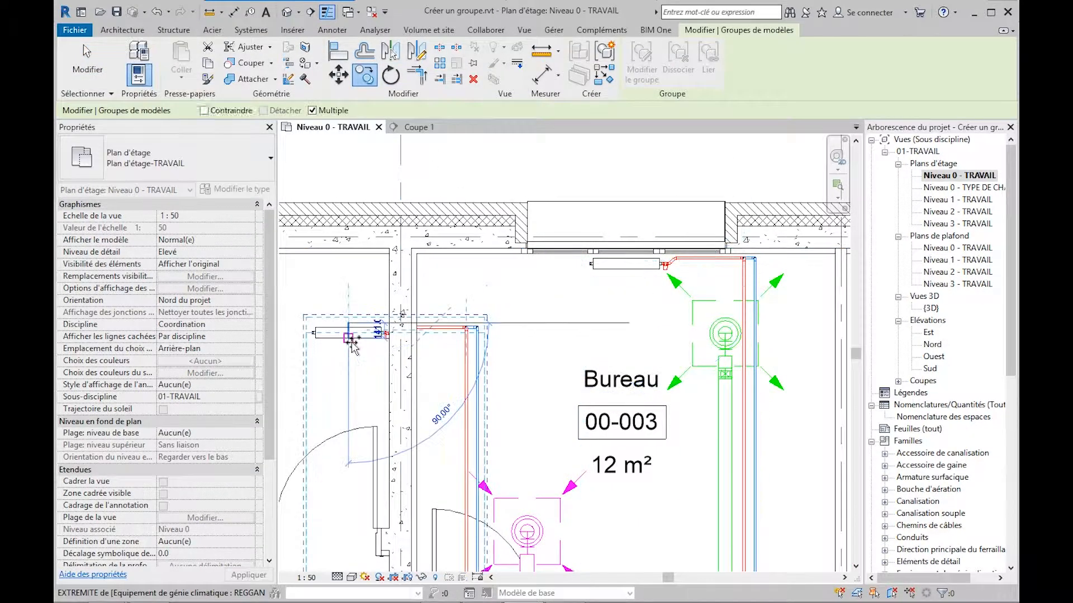
Step: Rotate the Escalier RAD 1 copy by 90° clockwise about its origin
click(390, 74)
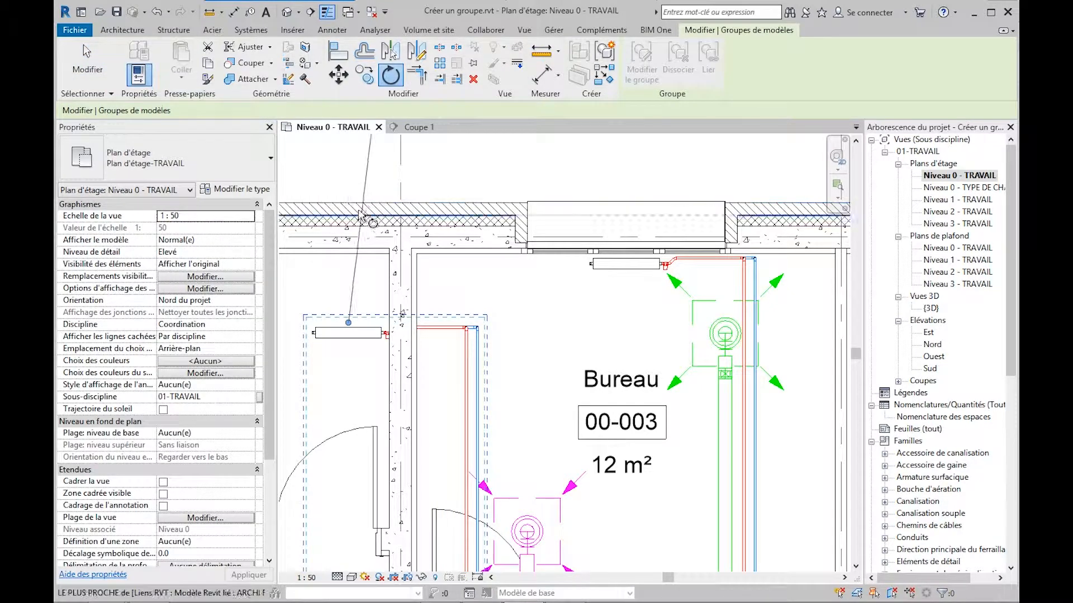
click(348, 168)
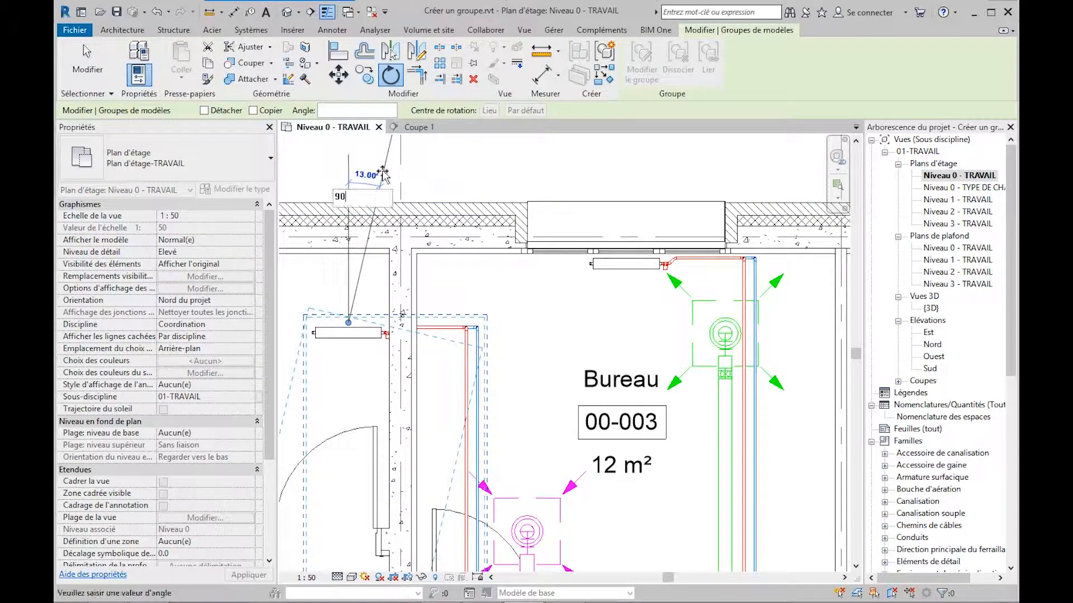
key(Return)
Step: Move the rotated RAD 1 group against the Escalier wall shared with Bureau 00-003, in the upper corner above the door
scroll(348, 310, up, 3)
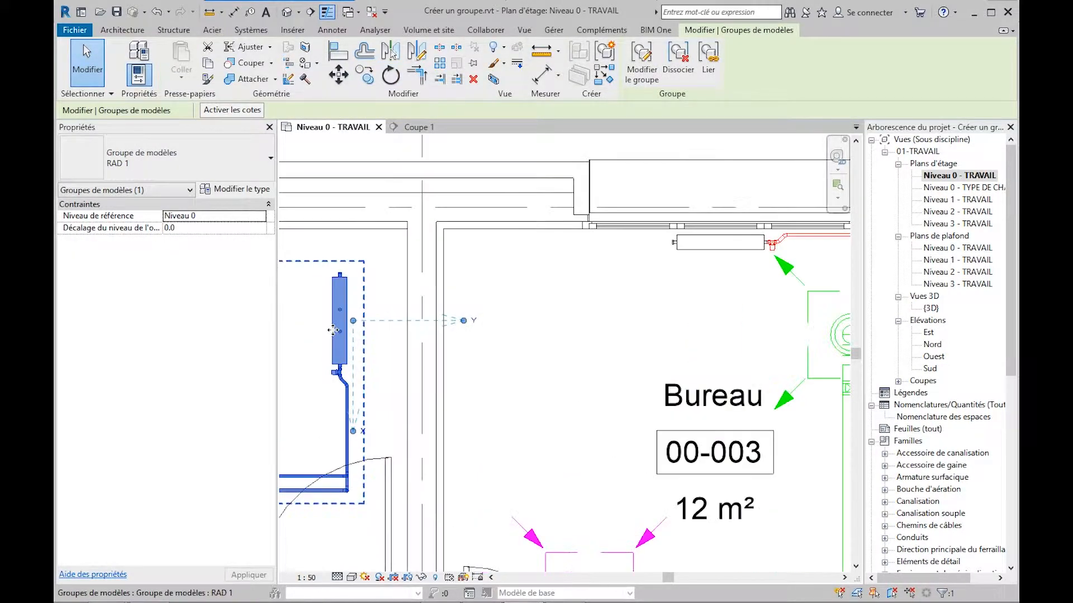
drag(368, 292, 406, 271)
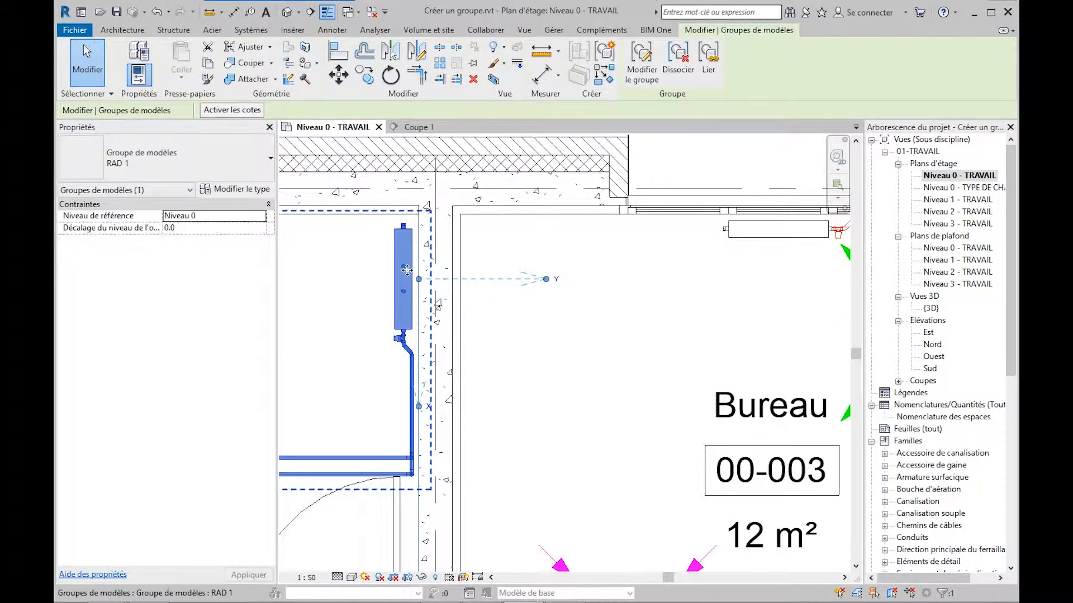
click(515, 271)
scroll(516, 270, down, 1)
middle_drag(380, 463, 448, 428)
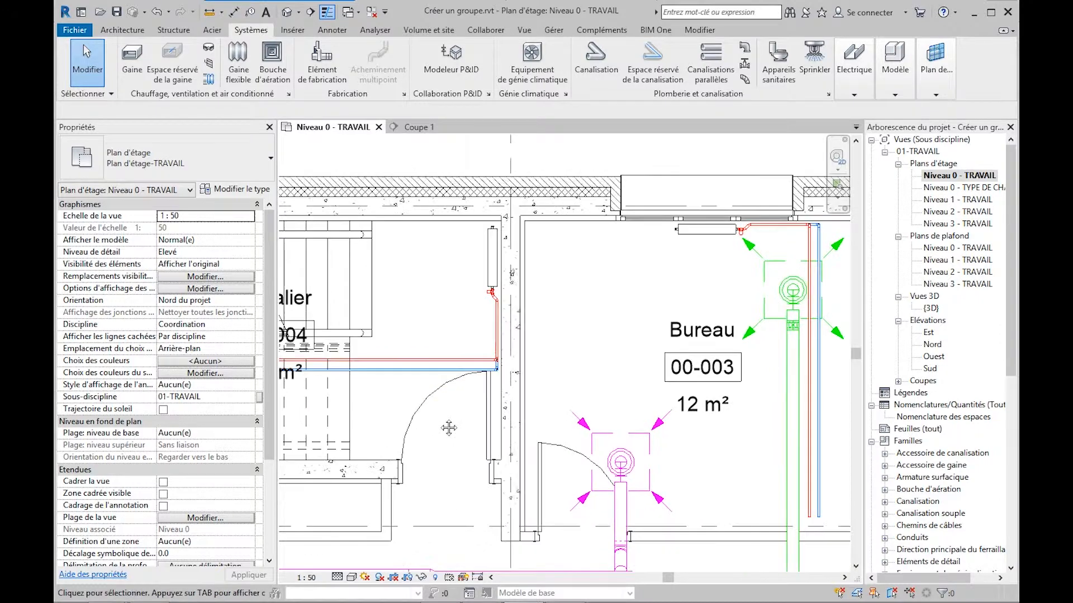
Step: Copy the Réunion 00-013 RAD 1 group by its origin to the corridor side of the wall above Réunion
scroll(485, 367, down, 5)
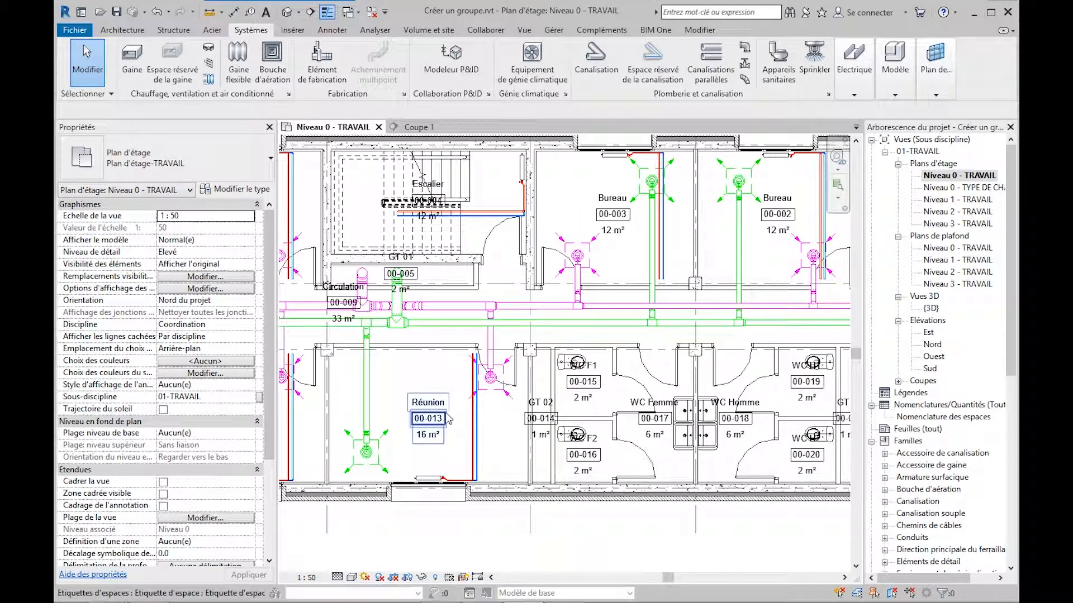
scroll(448, 419, down, 2)
middle_drag(449, 419, 555, 351)
scroll(688, 365, up, 1)
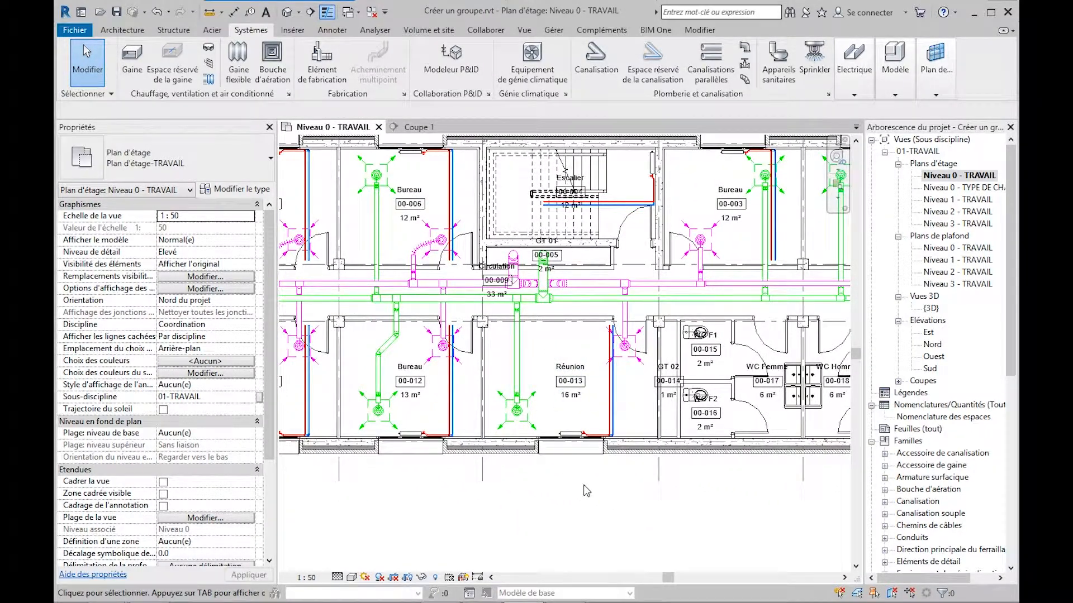
scroll(577, 472, up, 5)
click(558, 267)
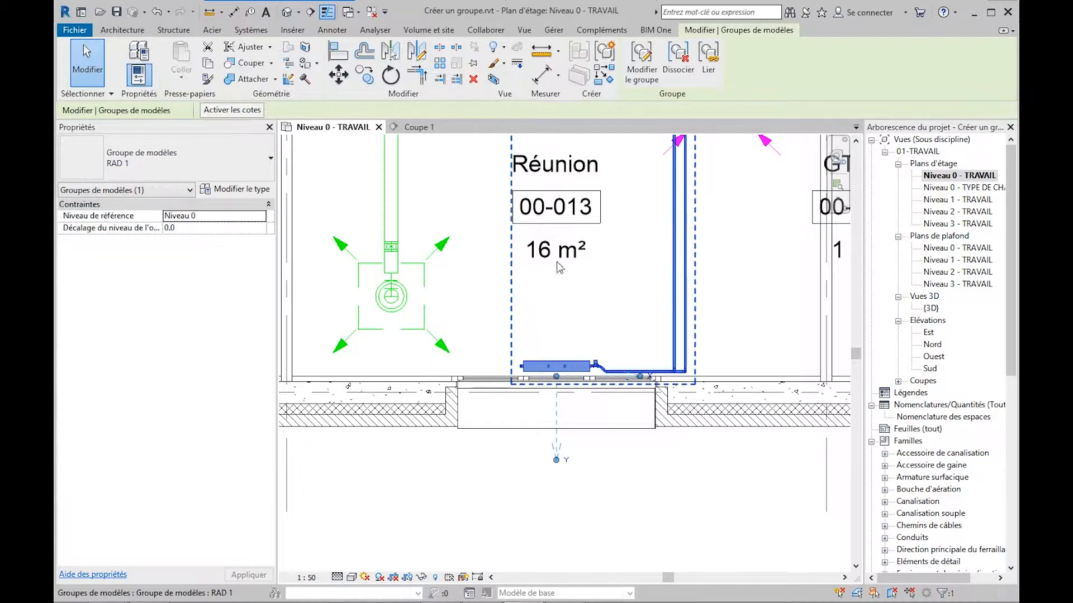
click(364, 75)
scroll(575, 383, up, 4)
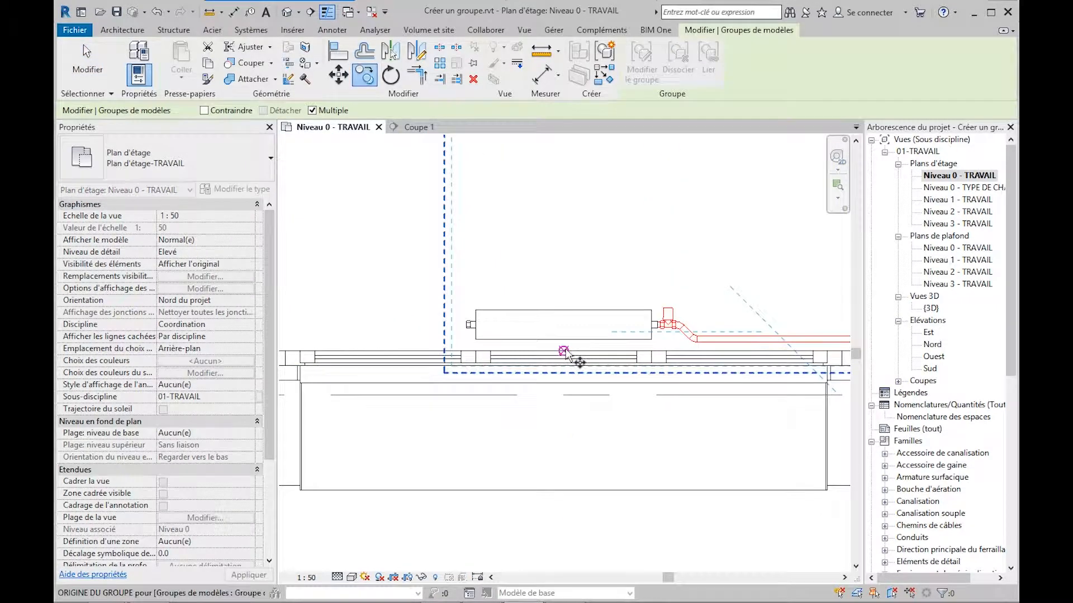
click(565, 352)
scroll(553, 313, down, 5)
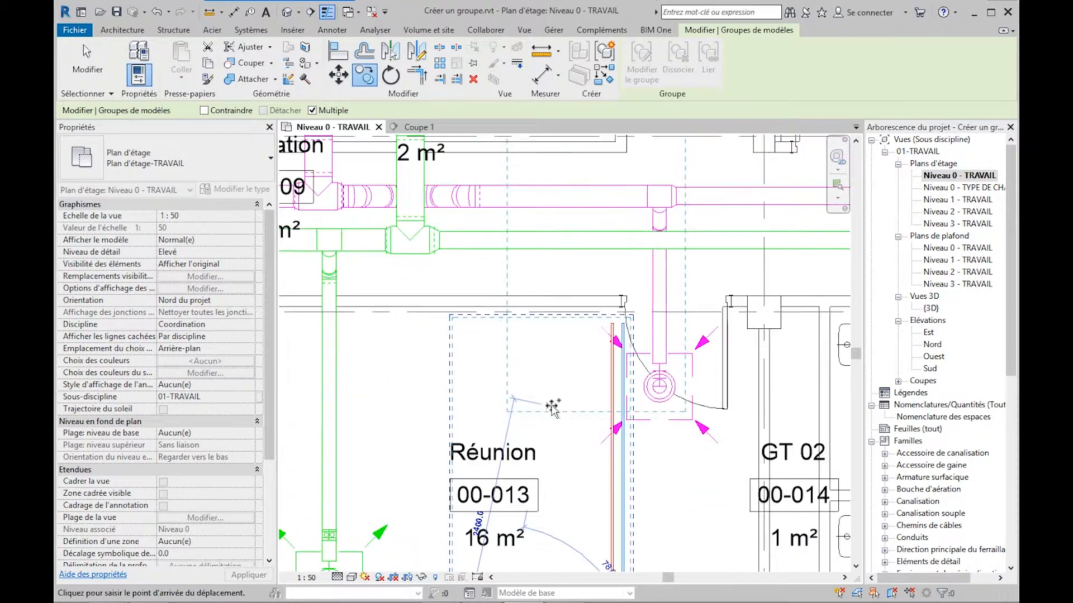
scroll(523, 380, up, 2)
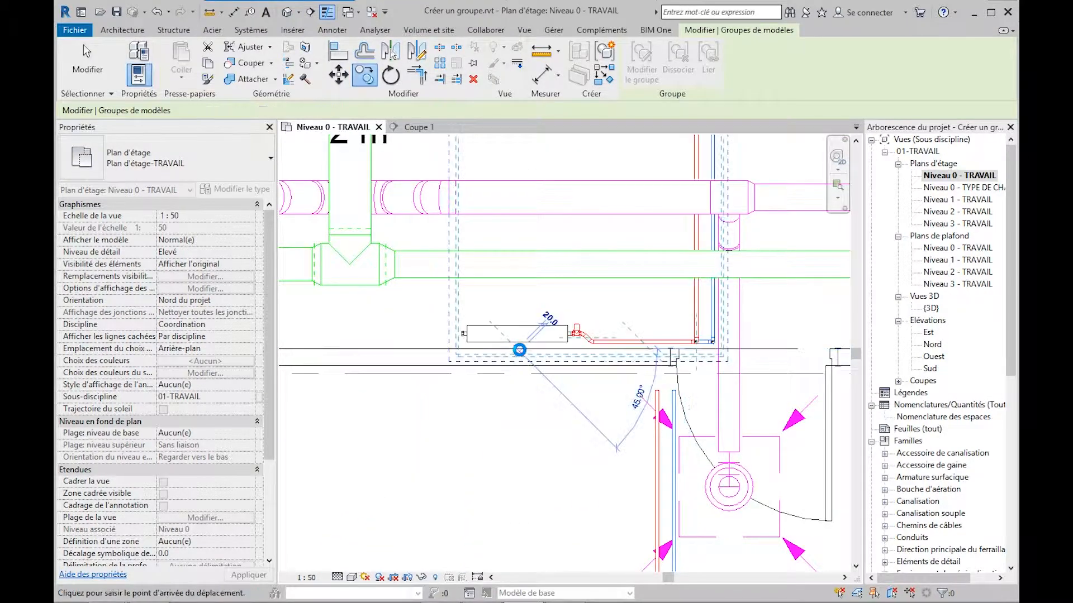
Step: Select all RAD 1 group instances visible in the Niveau 0 plan, starting from the one in Bureau 00-008, and ungroup them
key(Escape)
scroll(533, 519, down, 2)
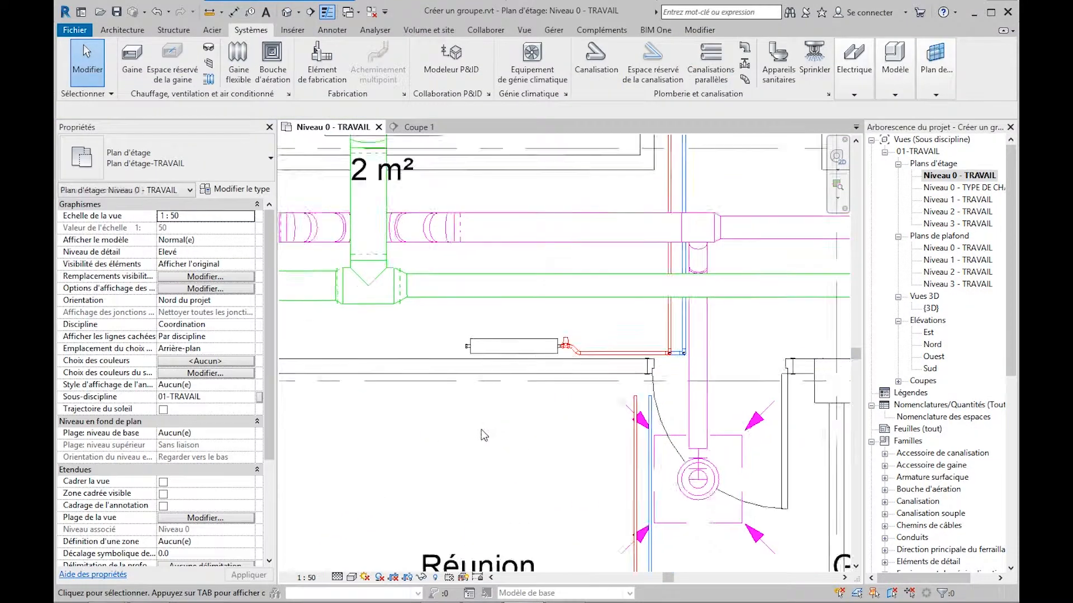
scroll(533, 519, down, 1)
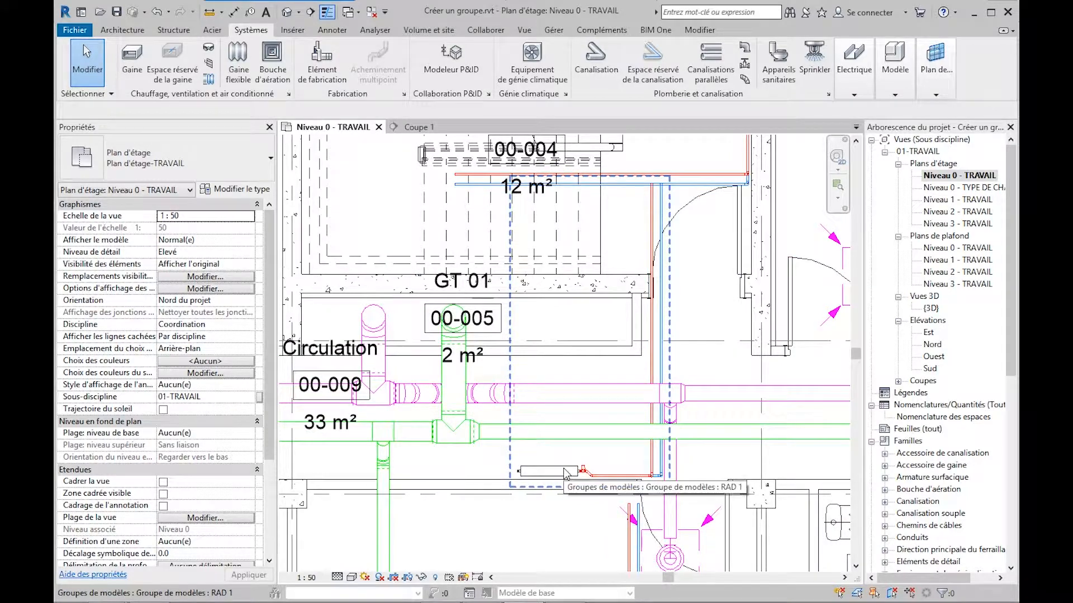
scroll(560, 508, down, 6)
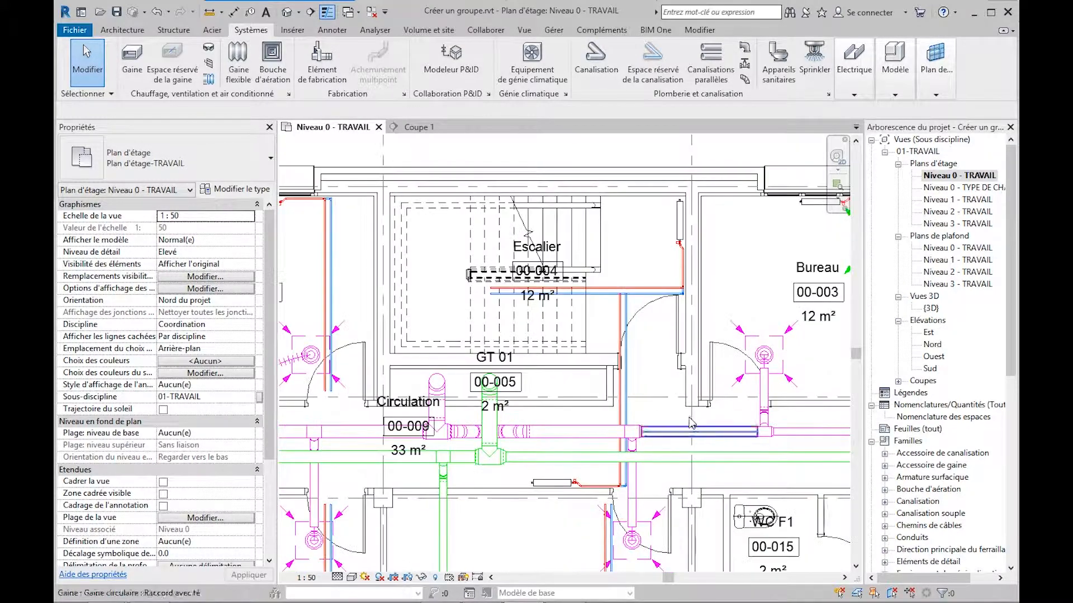
scroll(622, 324, down, 3)
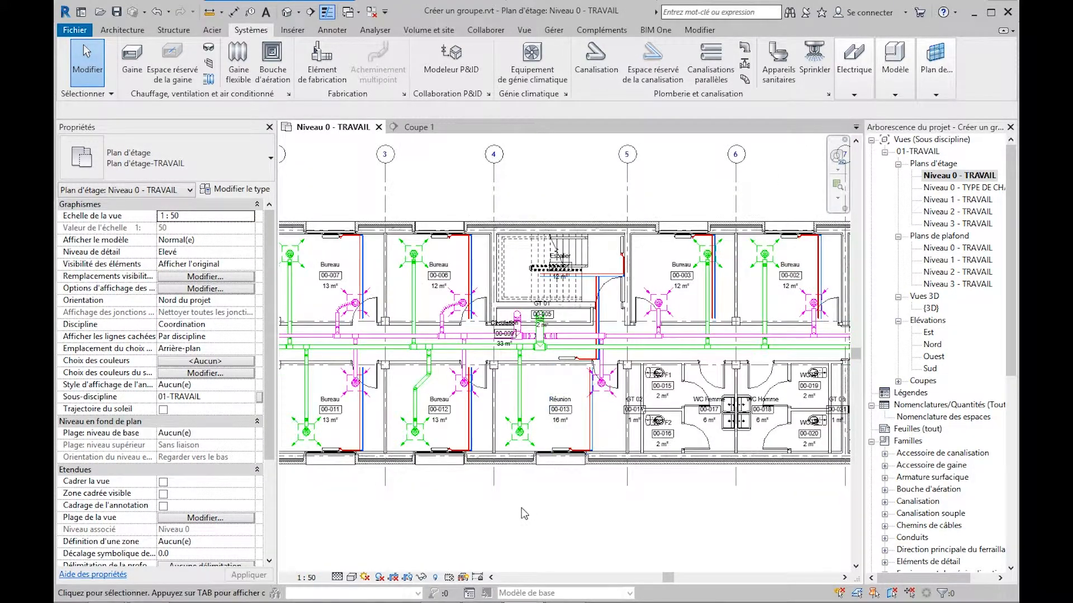
middle_drag(491, 514, 610, 525)
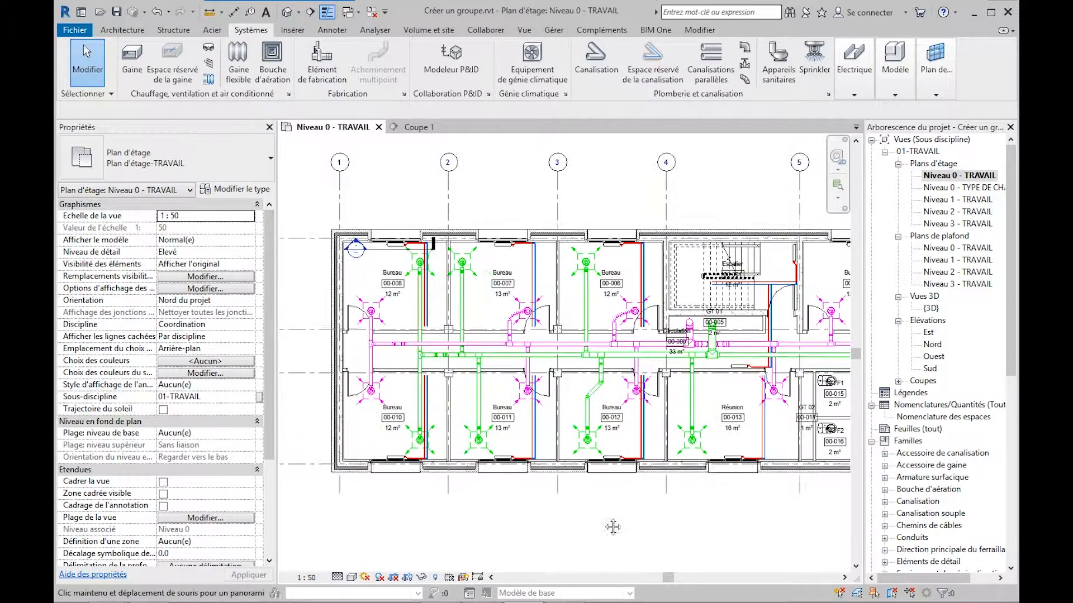
click(429, 266)
right_click(429, 289)
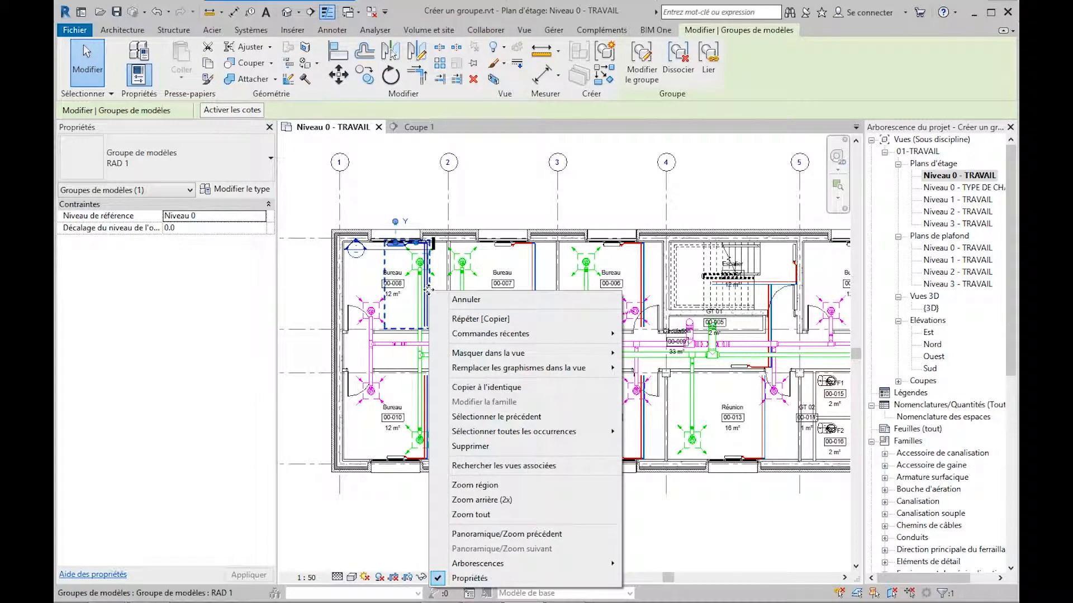
mouse_move(581, 431)
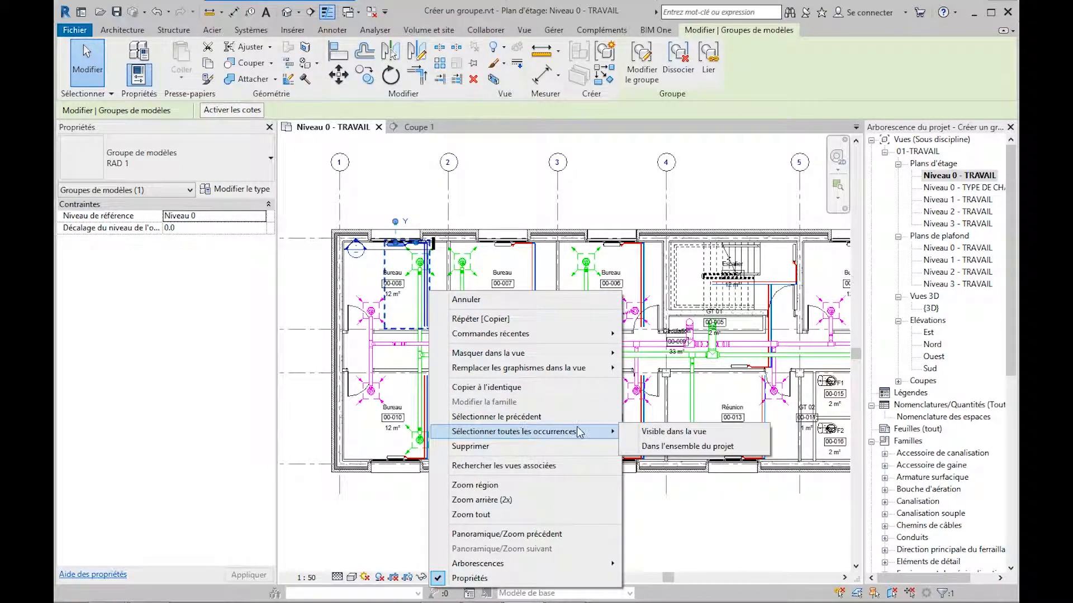
click(671, 432)
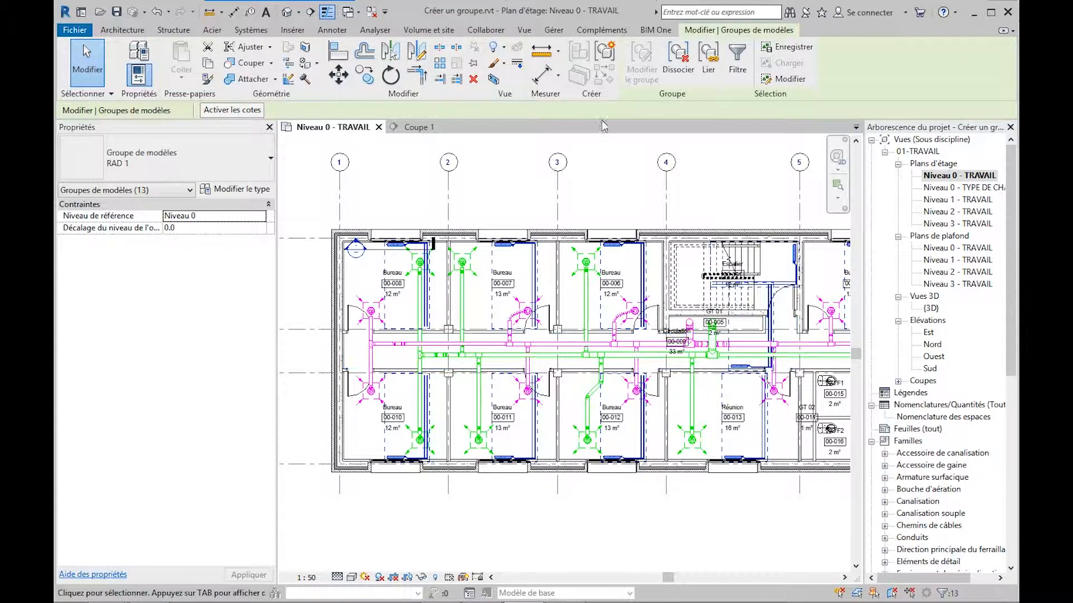
click(679, 64)
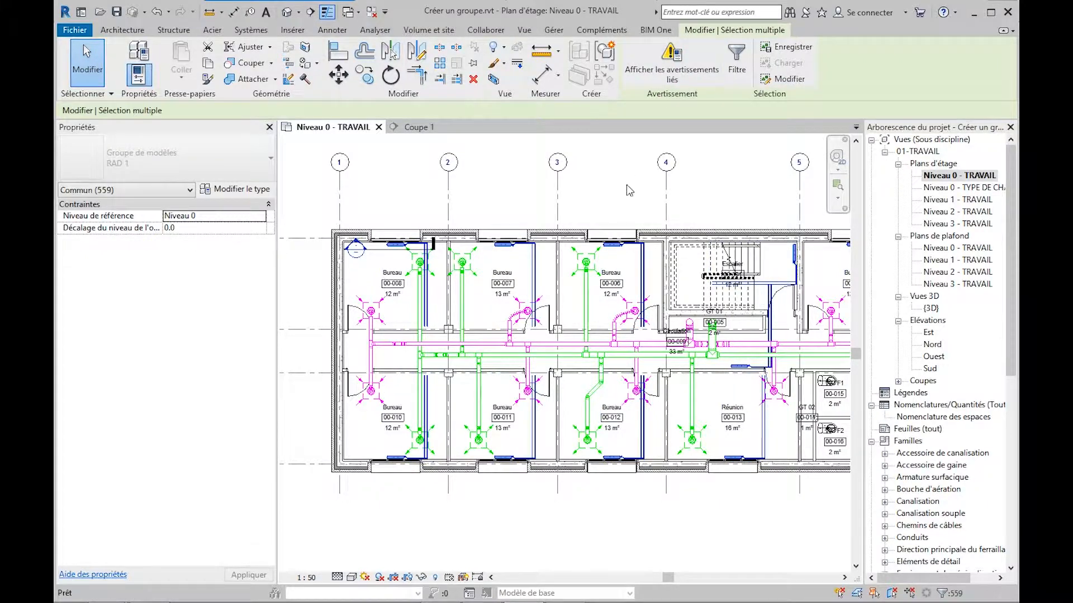
key(Escape)
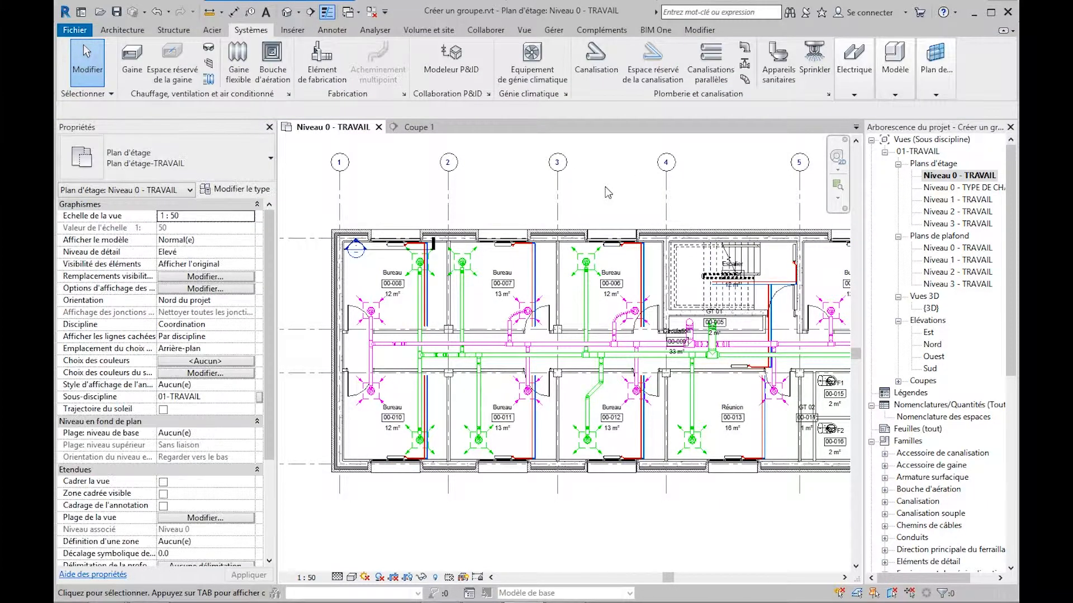